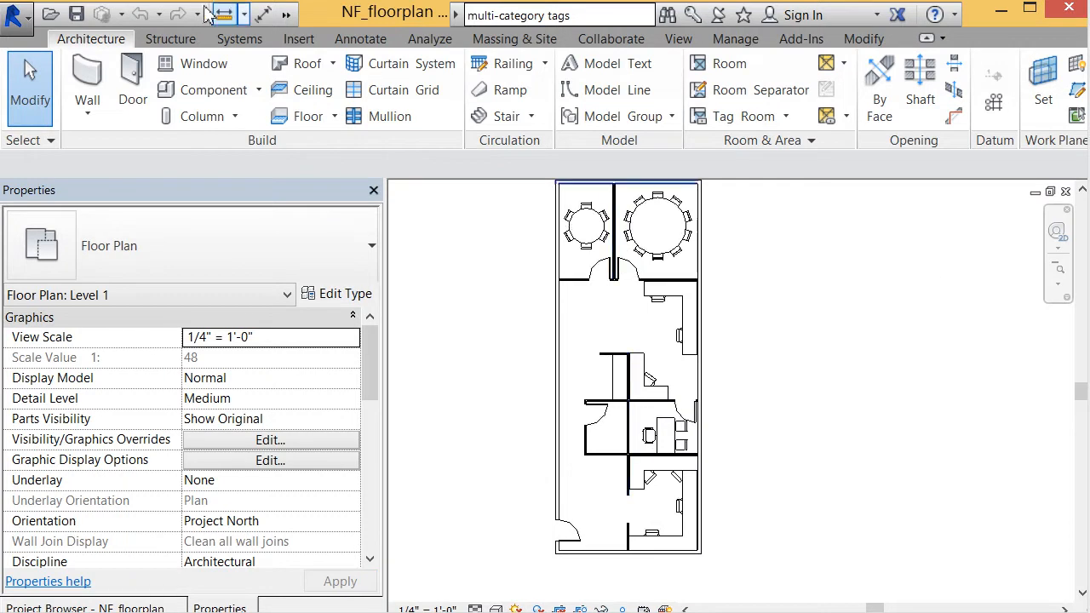
Step: Open the Single-Wd_Panel_Group.rfa family and enable Shared in its family category and parameters
{"action": "left_click", "coordinate": [17, 23]}
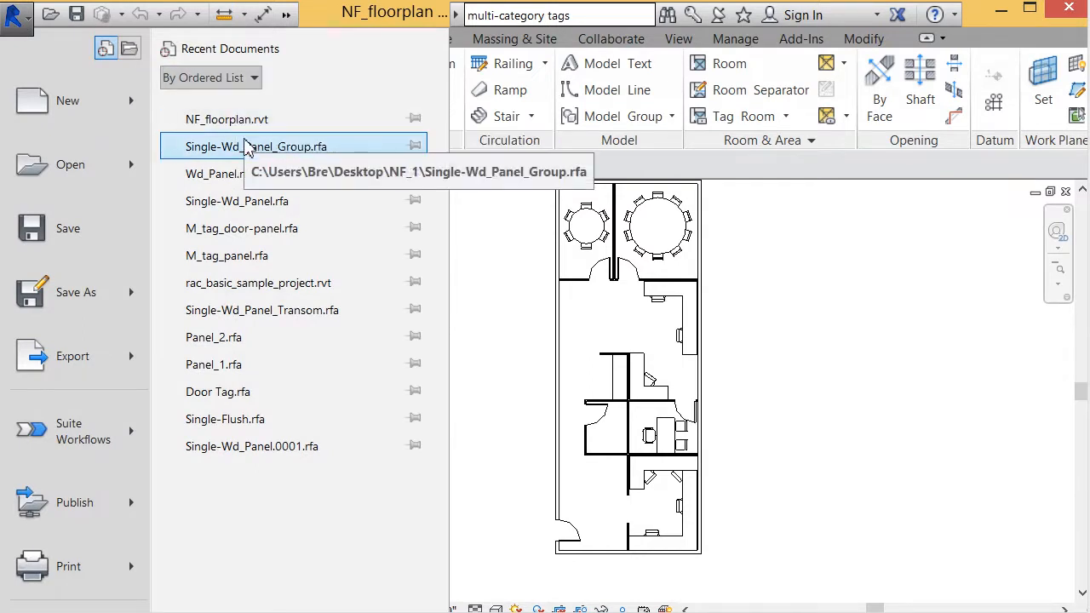
{"action": "key", "text": "Escape"}
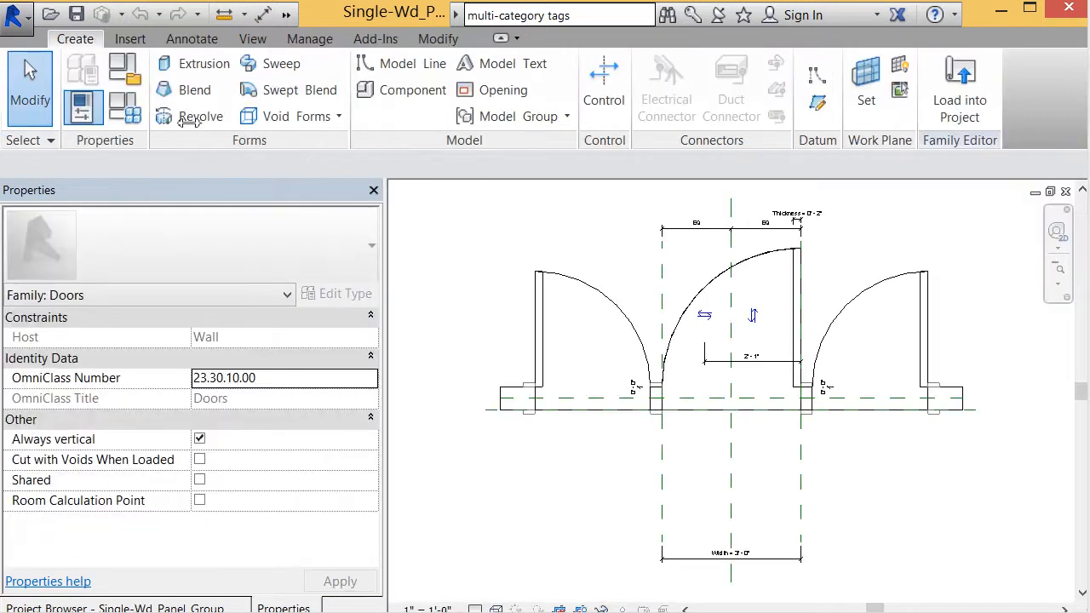
{"action": "left_click", "coordinate": [634, 335]}
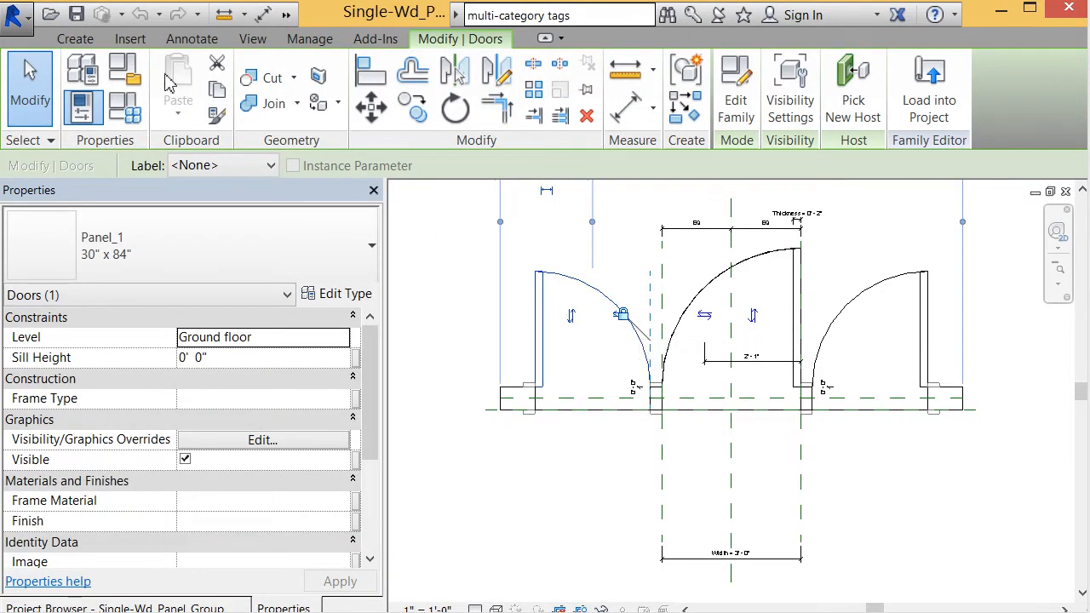
{"action": "left_click", "coordinate": [130, 73]}
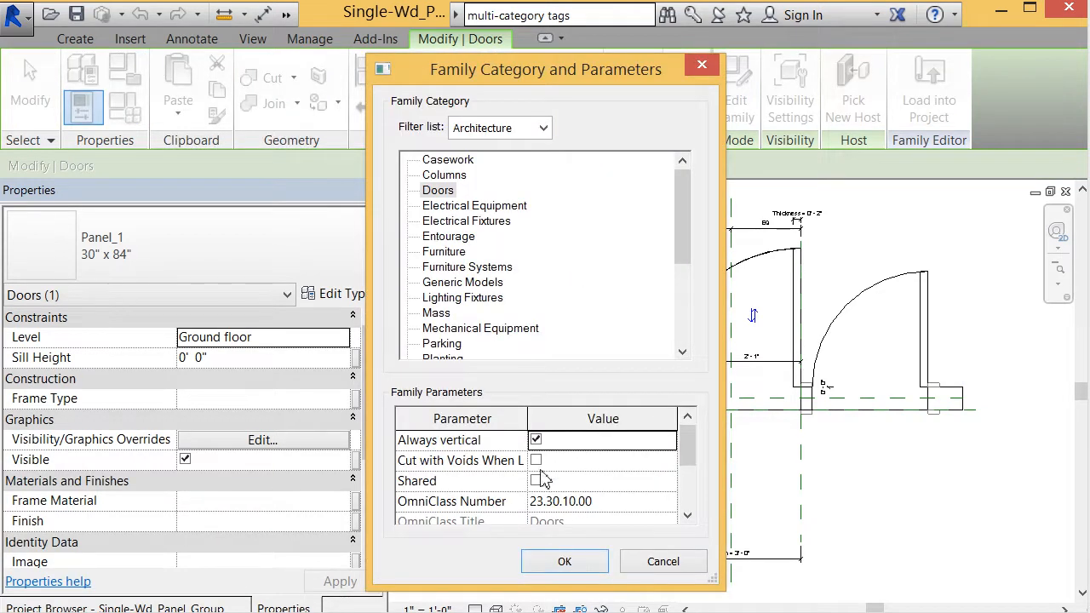
{"action": "left_click", "coordinate": [536, 482]}
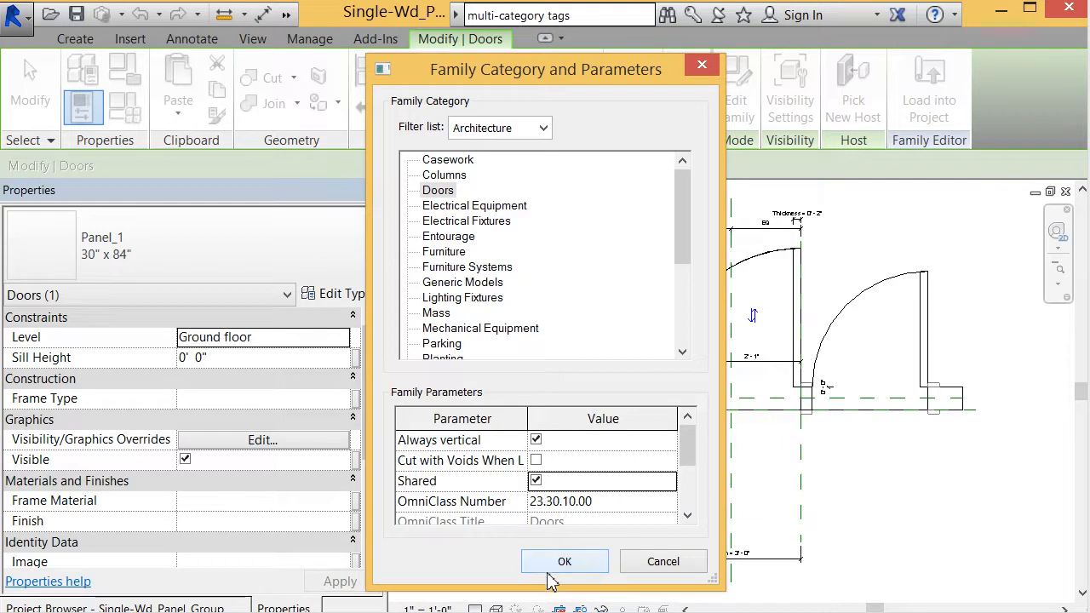
{"action": "key", "text": "Return"}
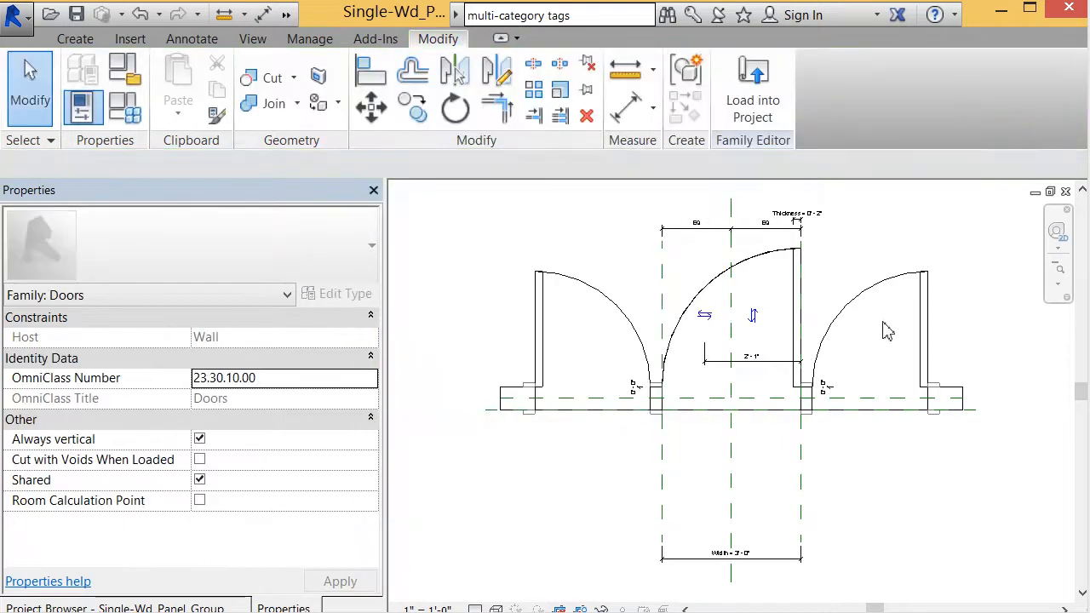
{"action": "left_click", "coordinate": [881, 298]}
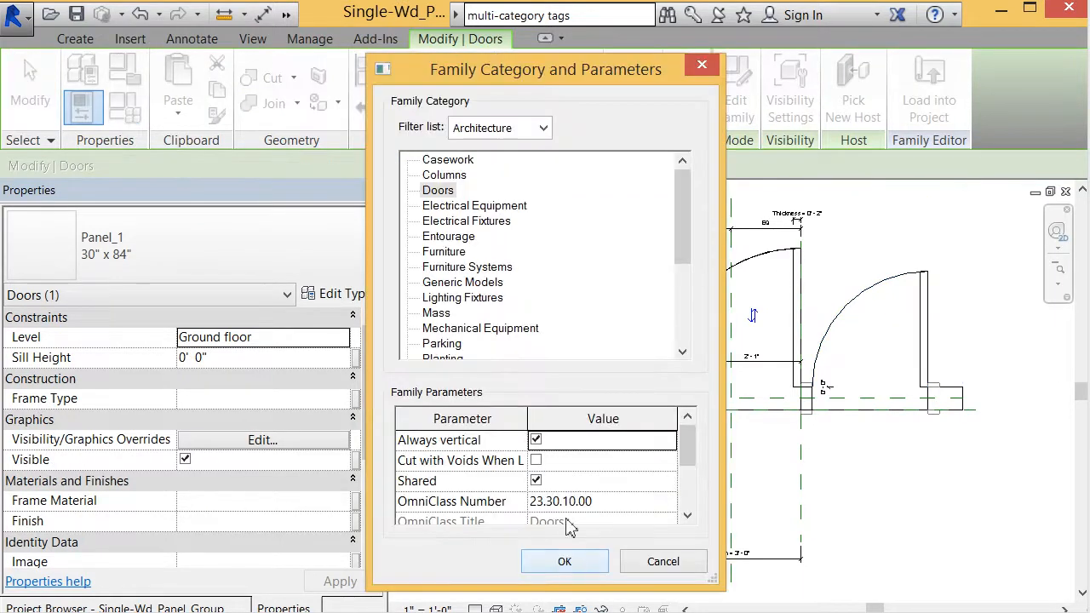
{"action": "left_click", "coordinate": [572, 563]}
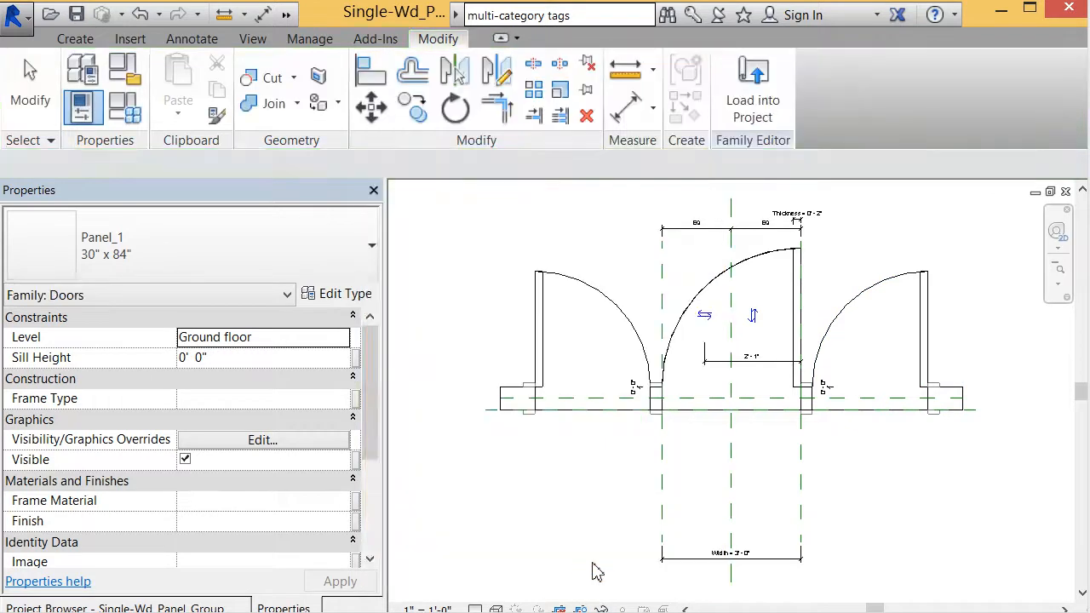
Step: Load the Single-Wd_Panel_Group family into NF_floorplan.rvt and leave door placement without placing one
{"action": "left_click", "coordinate": [740, 75]}
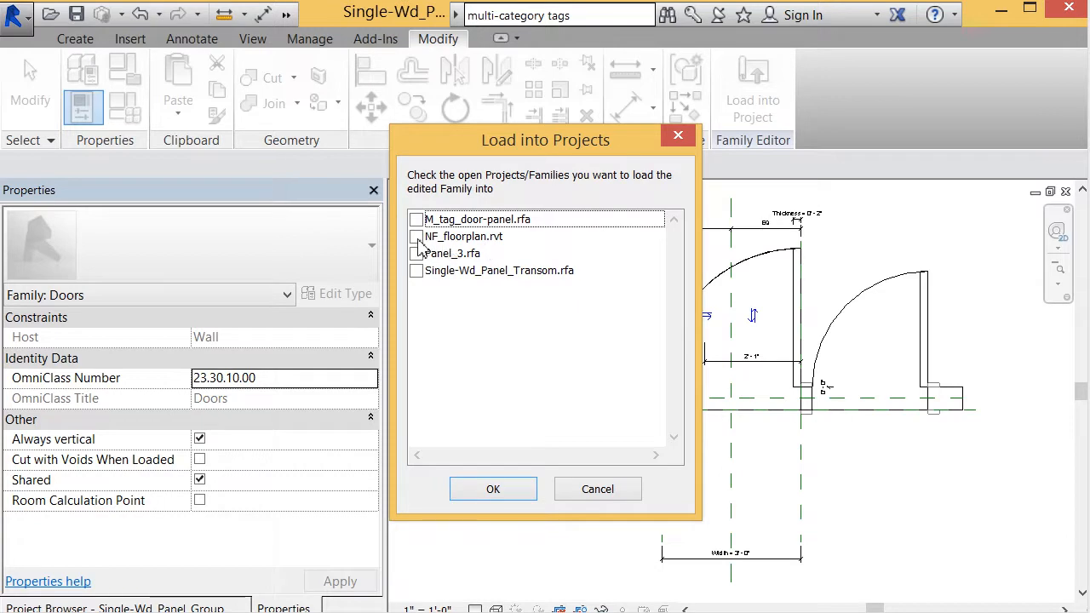
{"action": "left_click", "coordinate": [416, 237]}
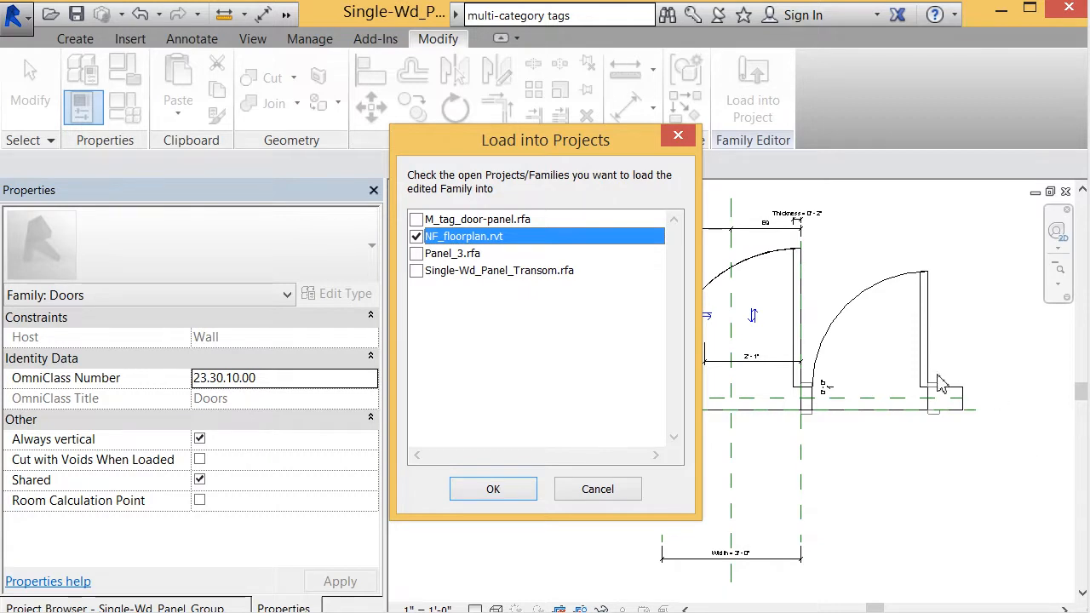
{"action": "left_click", "coordinate": [513, 494]}
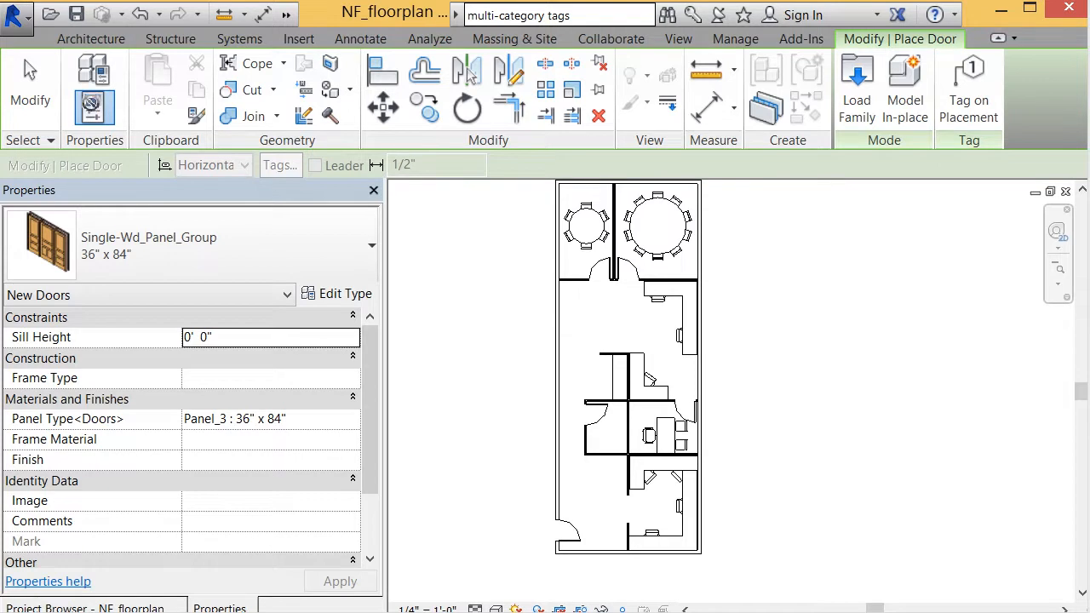
{"action": "left_click", "coordinate": [31, 83]}
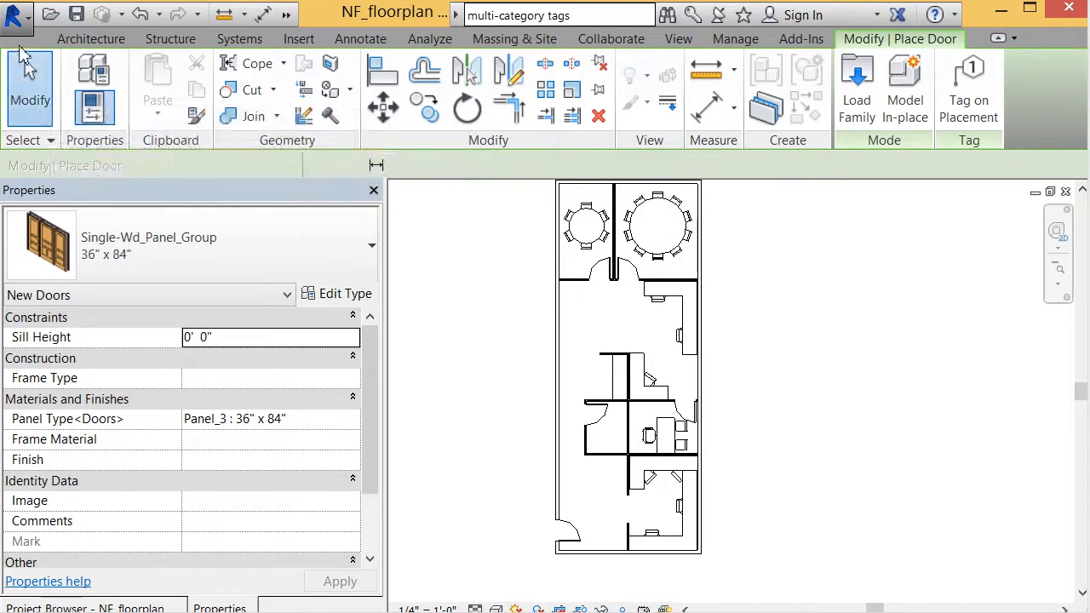
Step: Open Single-Wd_Panel.rfa and choose No. of panels from the Materials and Finishes group as a new shared type parameter
{"action": "left_click", "coordinate": [26, 24]}
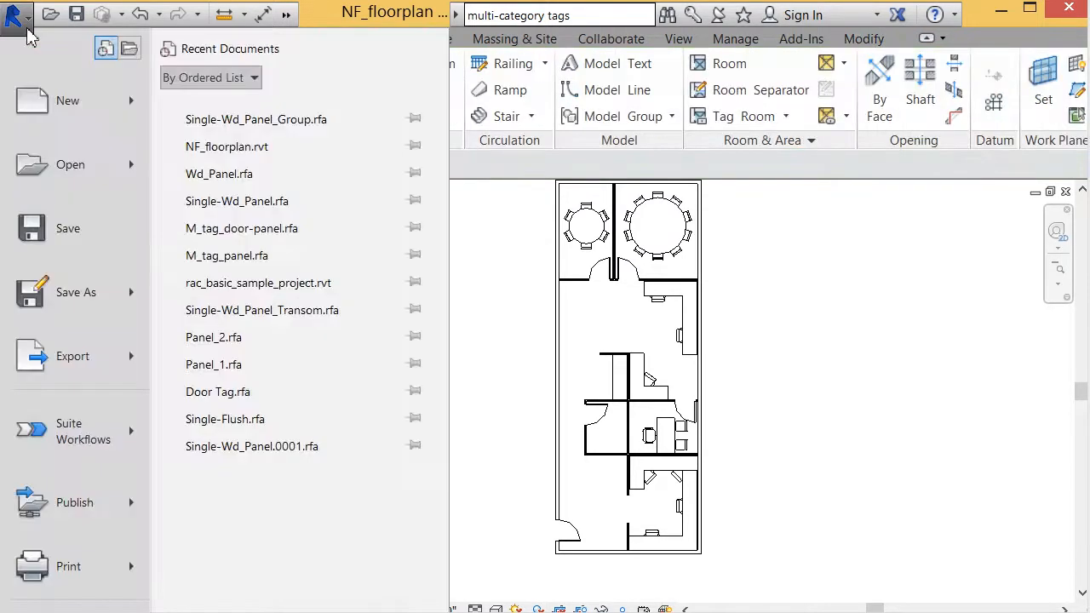
{"action": "left_click", "coordinate": [223, 201]}
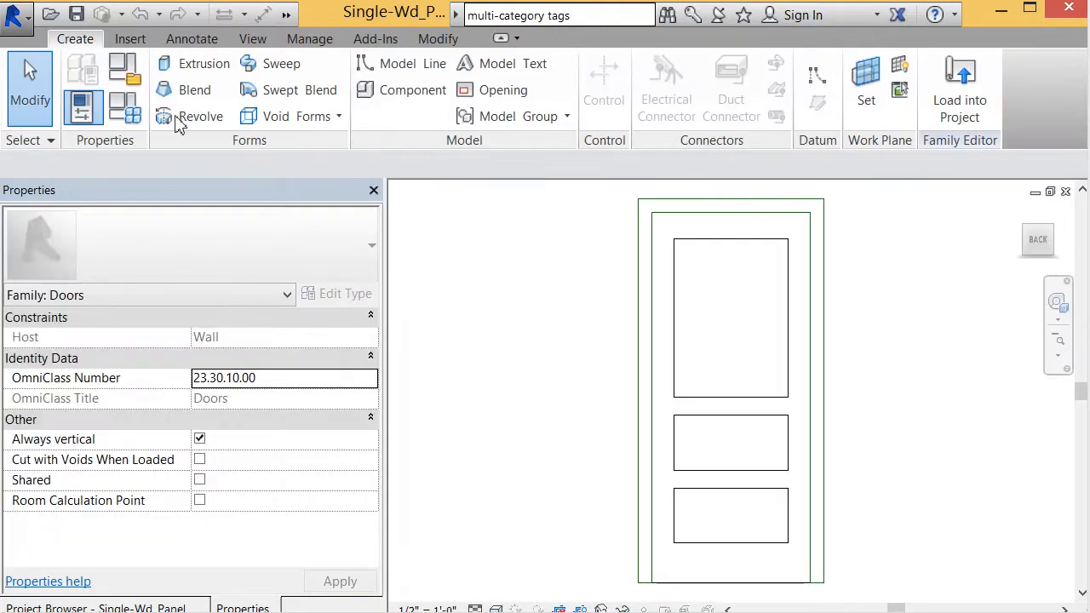
{"action": "left_click", "coordinate": [132, 115]}
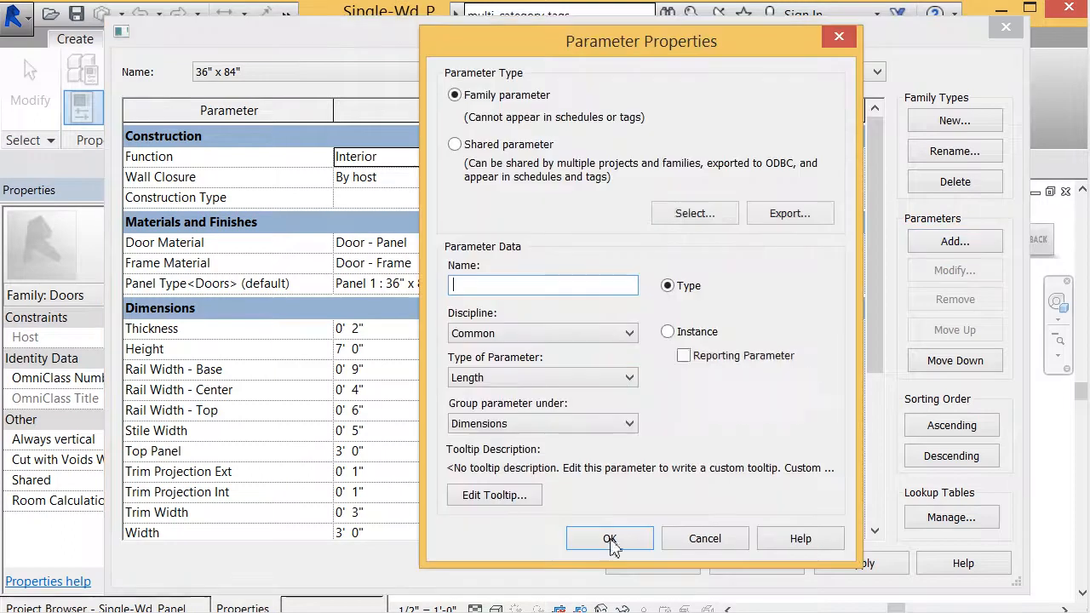
{"action": "left_click", "coordinate": [955, 242]}
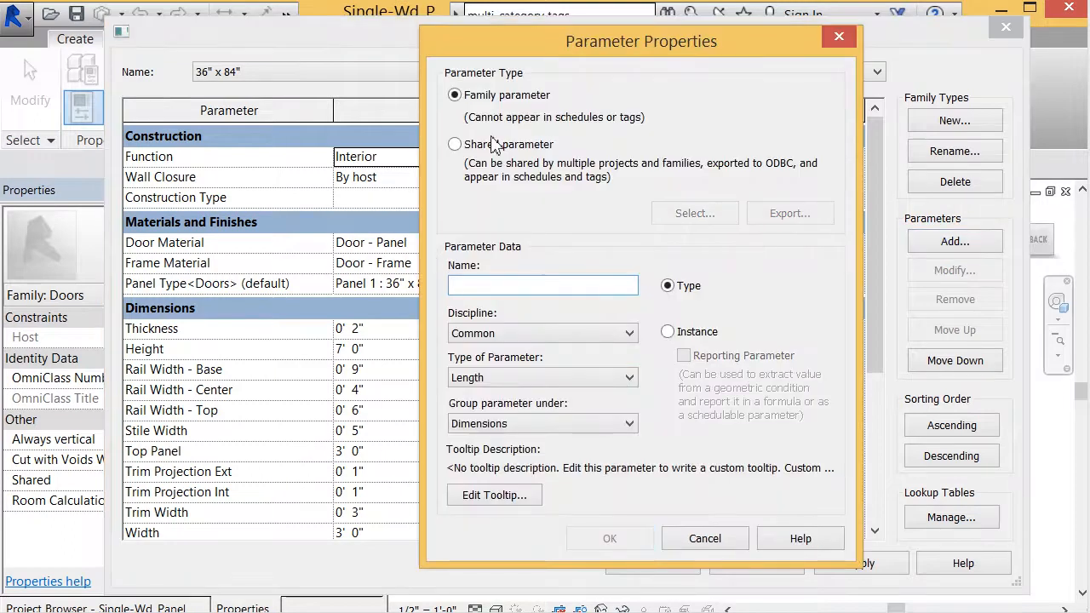
{"action": "left_click", "coordinate": [464, 145]}
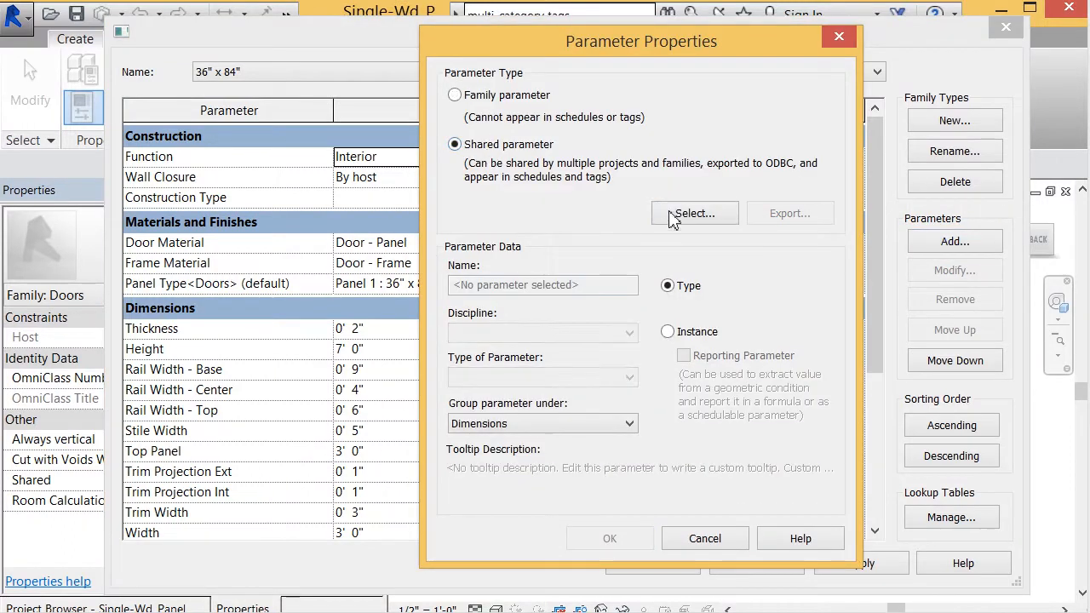
{"action": "left_click", "coordinate": [673, 218]}
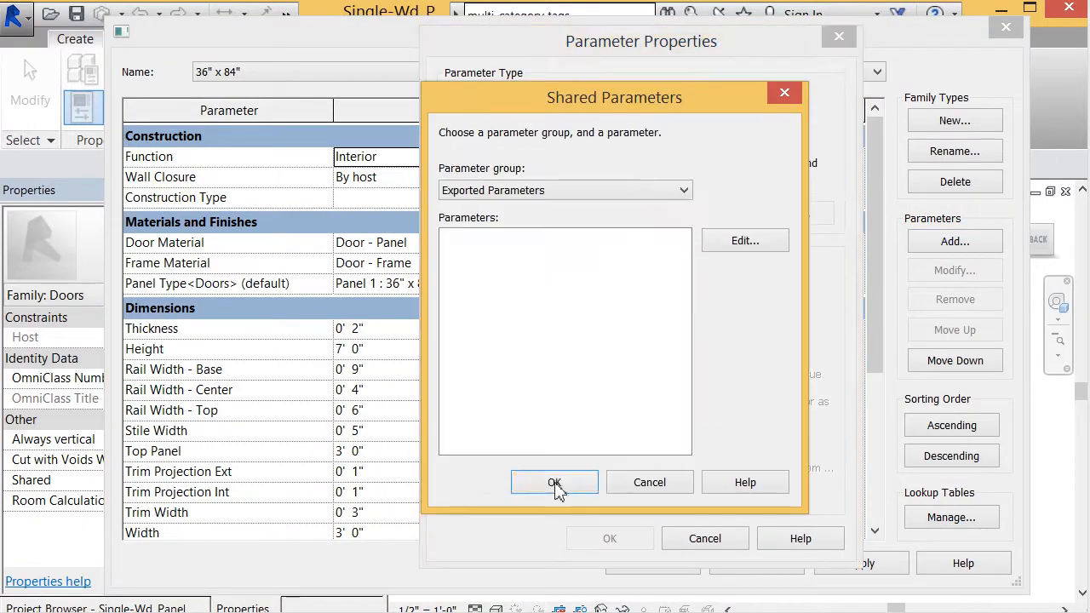
{"action": "left_click", "coordinate": [651, 190]}
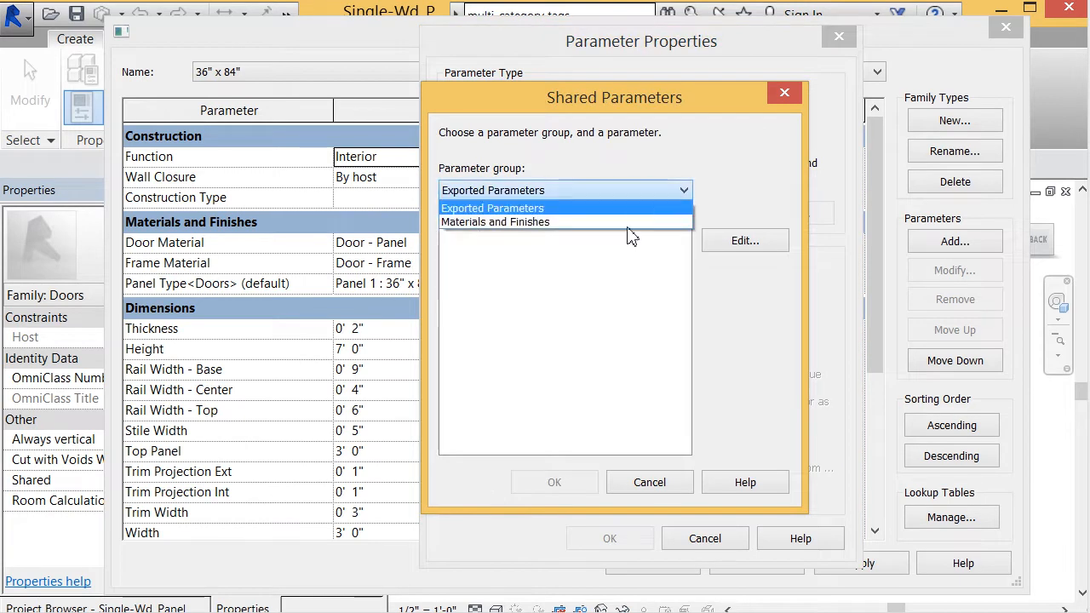
{"action": "left_click", "coordinate": [628, 224]}
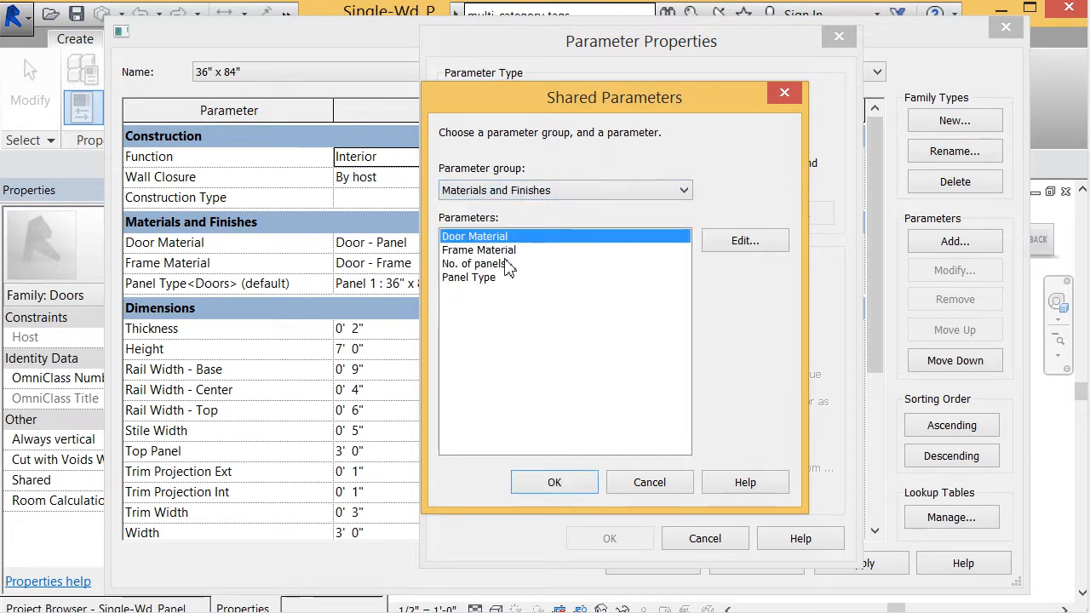
{"action": "left_click", "coordinate": [508, 265]}
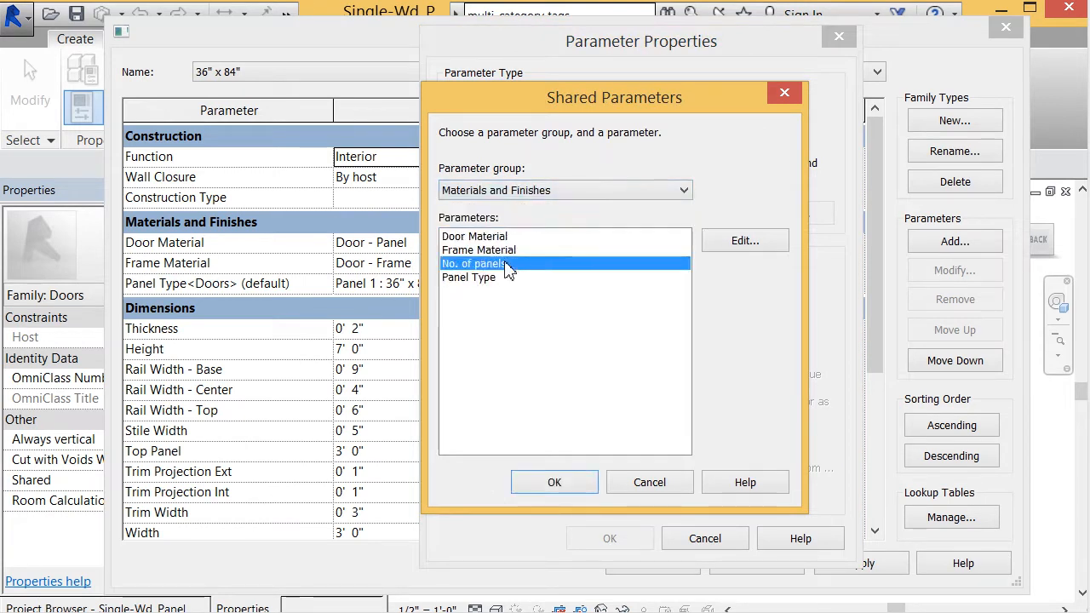
{"action": "left_click", "coordinate": [554, 481]}
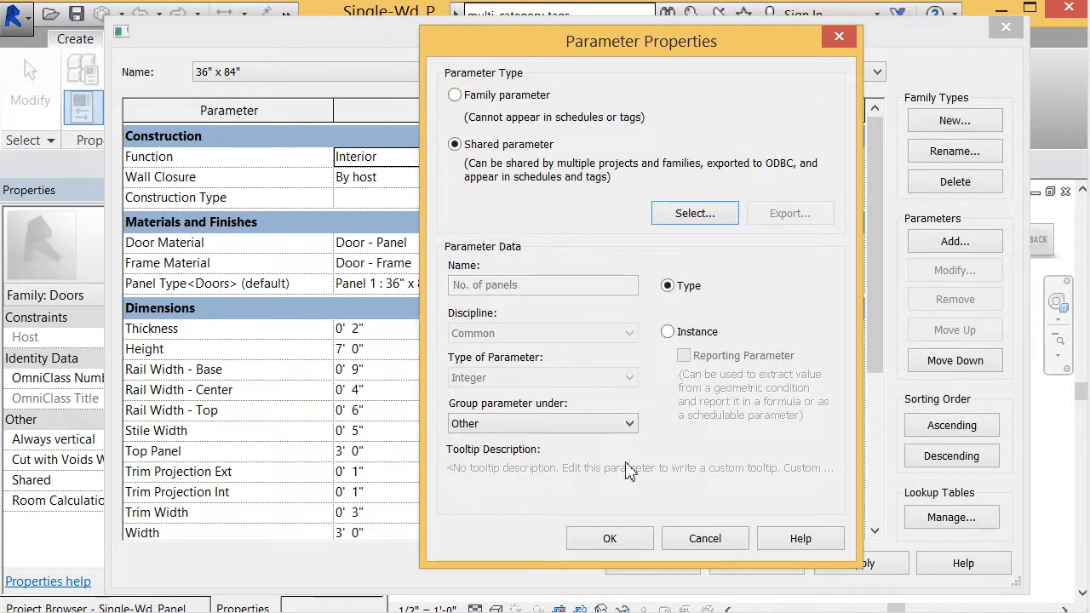
Step: Group the No. of panels parameter under Materials and Finishes and set its value to 3 for the 36" x 84" type
{"action": "left_click", "coordinate": [628, 423]}
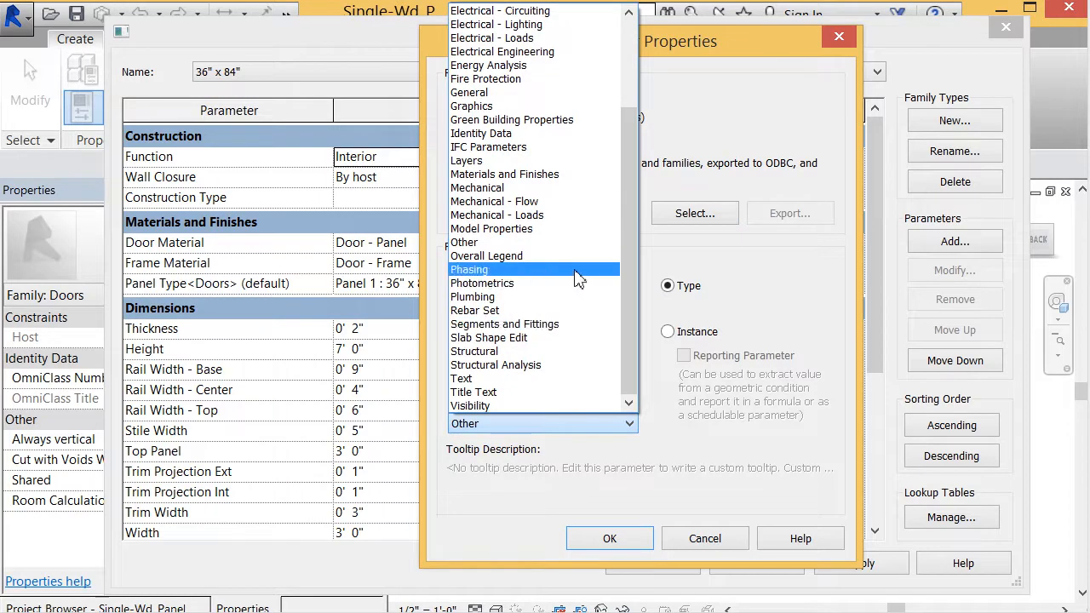
{"action": "left_click", "coordinate": [551, 175]}
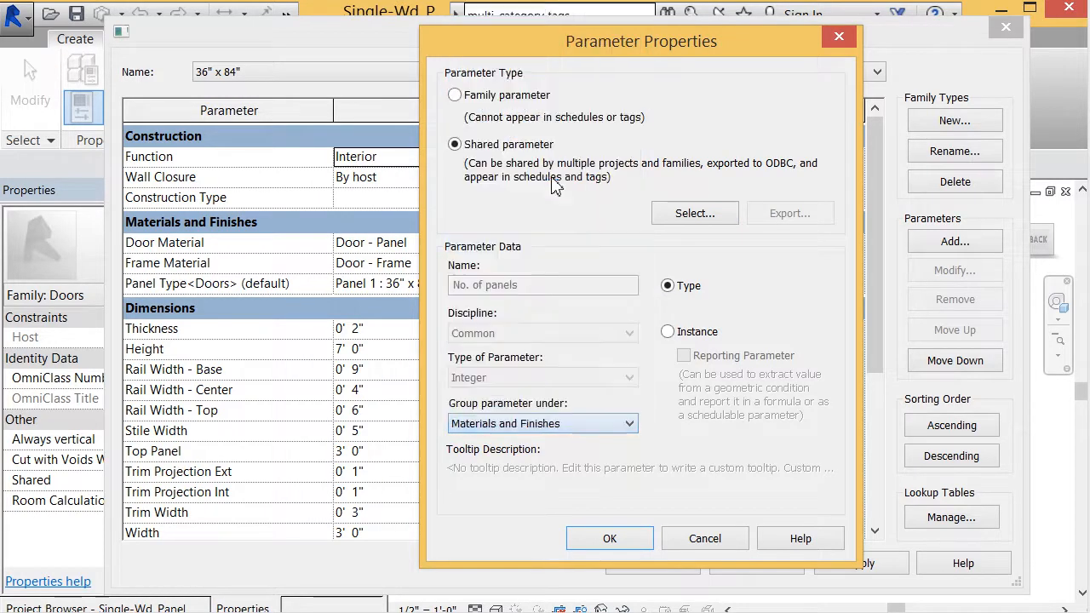
{"action": "left_click", "coordinate": [587, 540]}
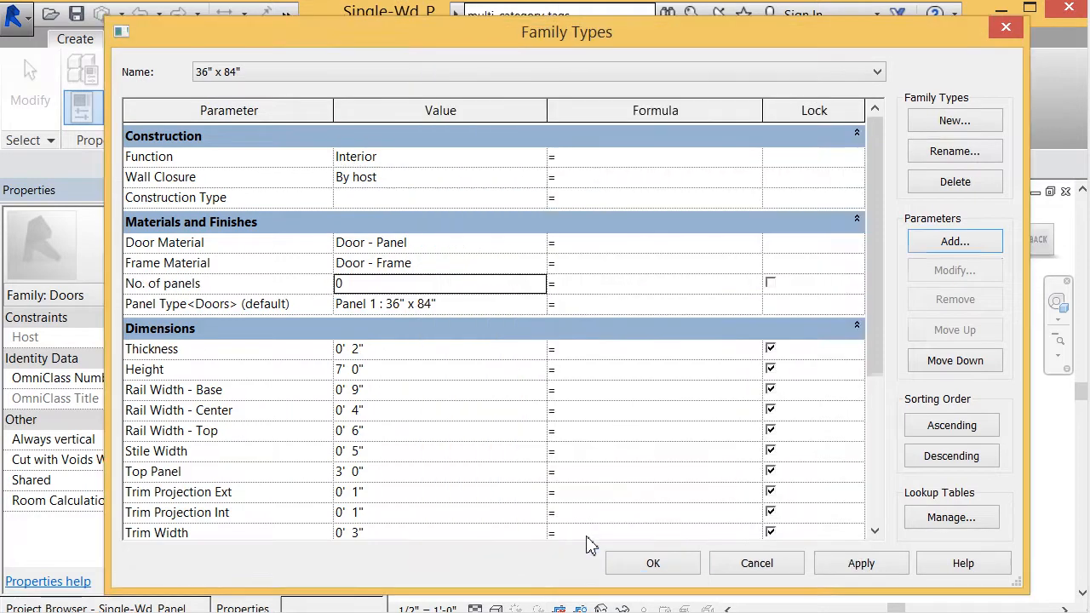
{"action": "left_click", "coordinate": [456, 286]}
{"action": "type", "text": "3"}
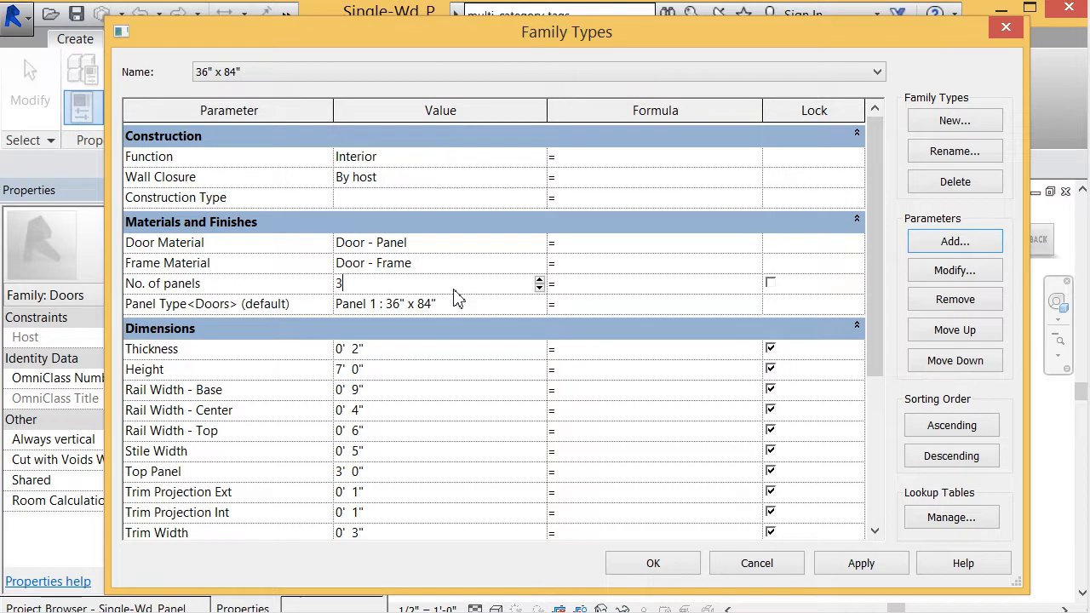
{"action": "left_click", "coordinate": [653, 563]}
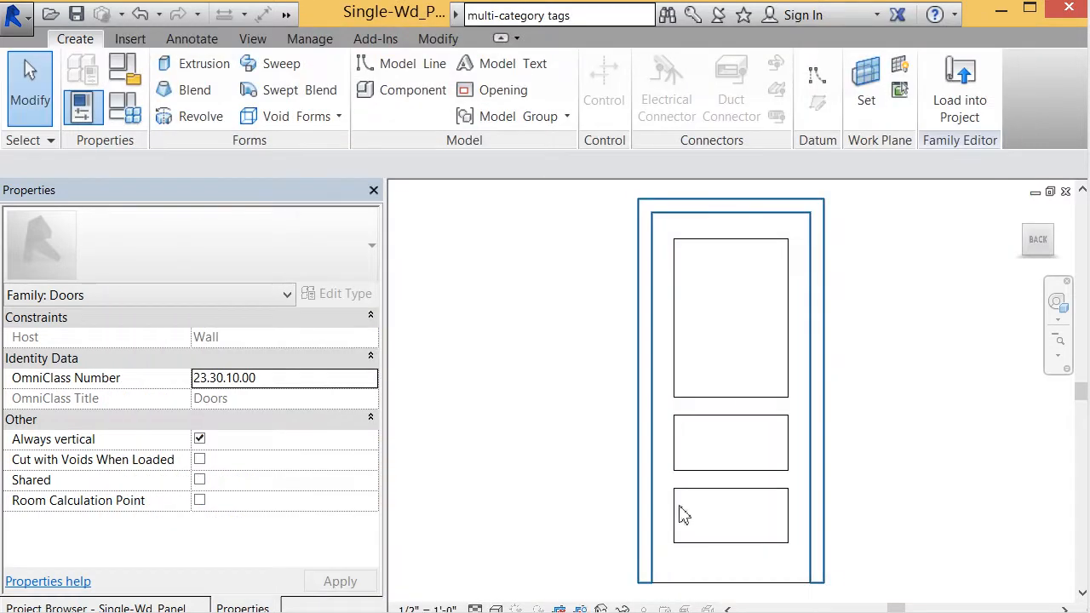
Step: Edit the nested Panel 1 family and turn off Front/Back and Left/Right visibility for its three-part panel extrusion
{"action": "left_click", "coordinate": [745, 398]}
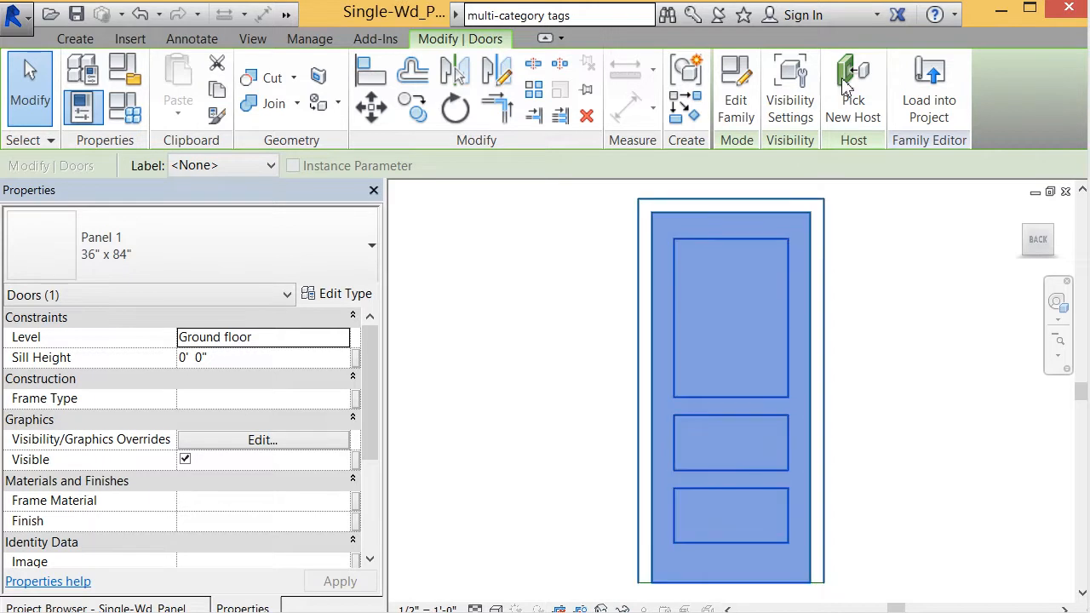
{"action": "left_click", "coordinate": [736, 89]}
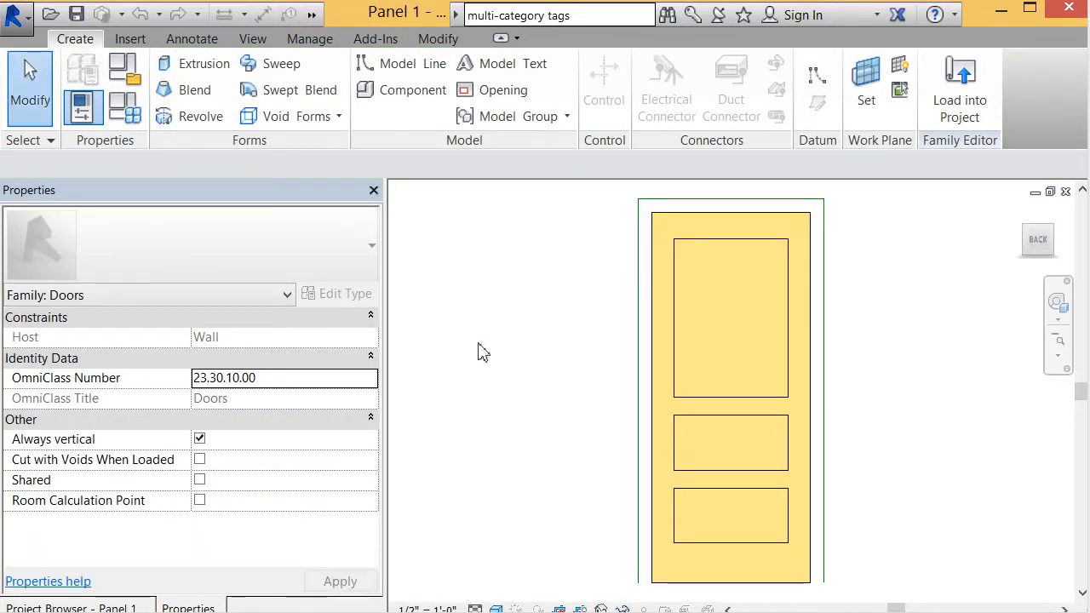
{"action": "left_click", "coordinate": [727, 247]}
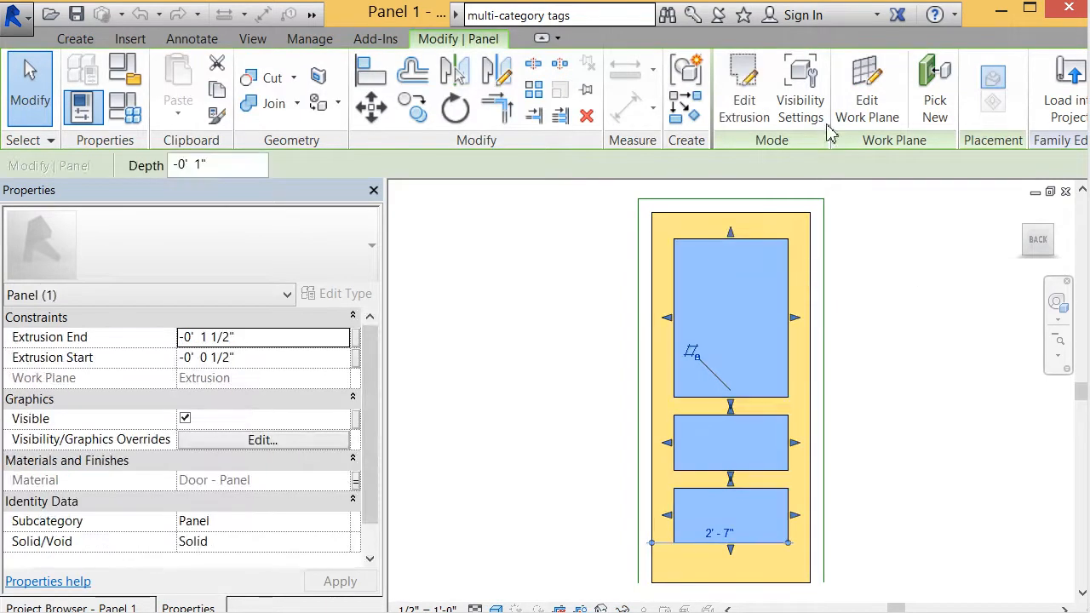
{"action": "left_click", "coordinate": [801, 94]}
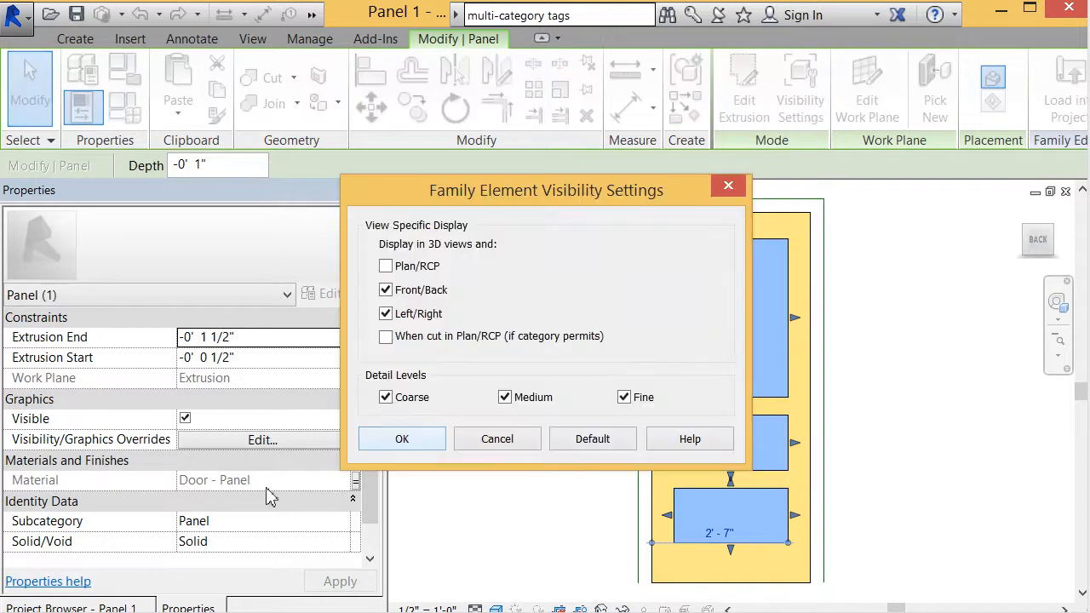
{"action": "left_click", "coordinate": [386, 291]}
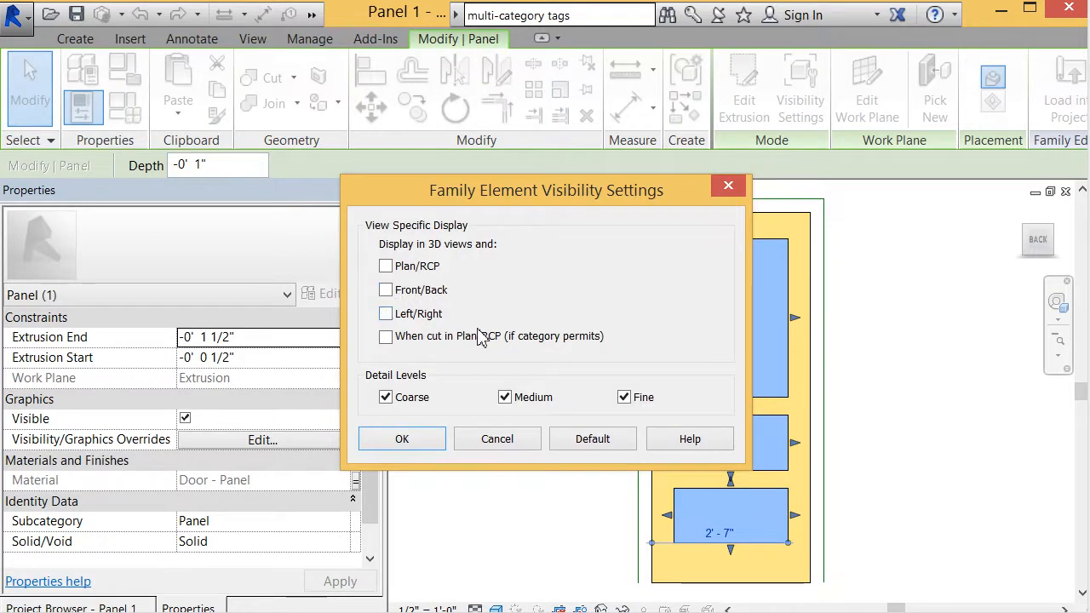
{"action": "left_click", "coordinate": [401, 440]}
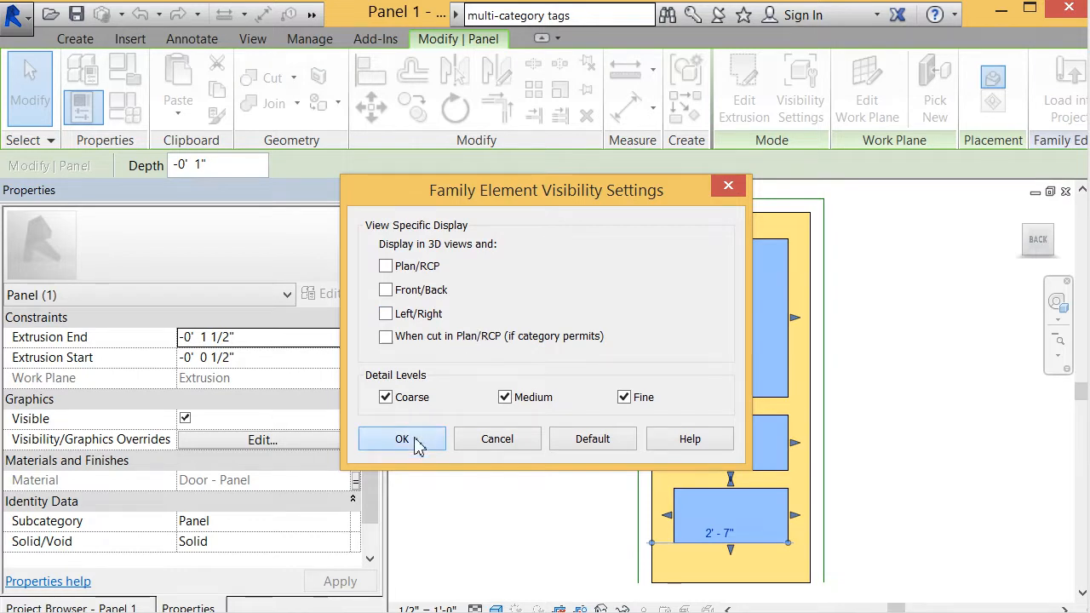
{"action": "left_click", "coordinate": [548, 456]}
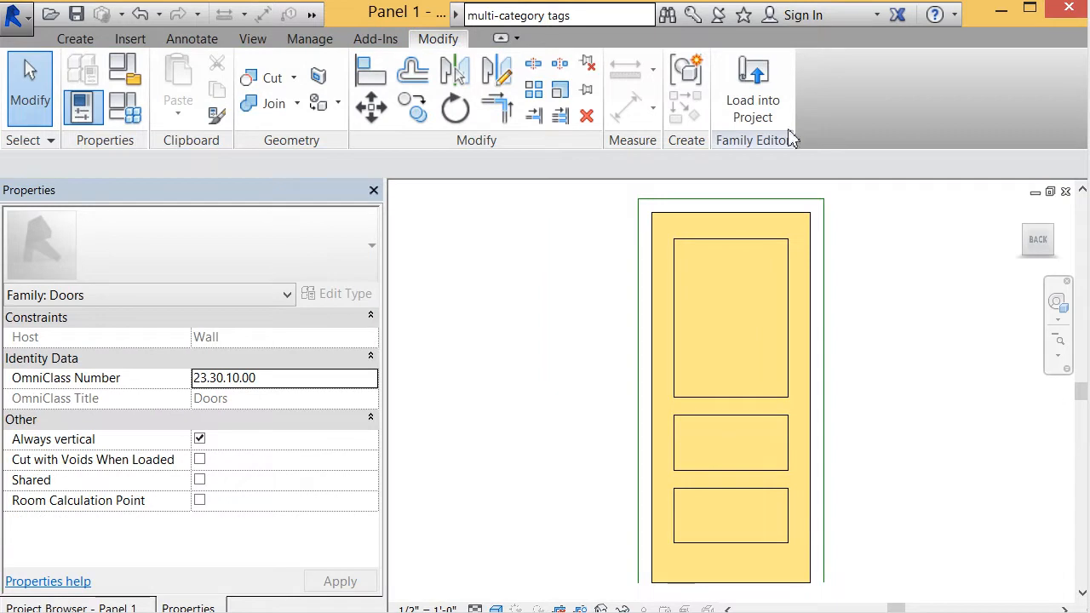
Step: Load Panel 1 into NF_floorplan.rvt and Single-Wd_Panel.rfa, overwriting the existing version and its parameter values, and load Single-Wd_Panel into NF_floorplan.rvt
{"action": "left_click", "coordinate": [758, 89]}
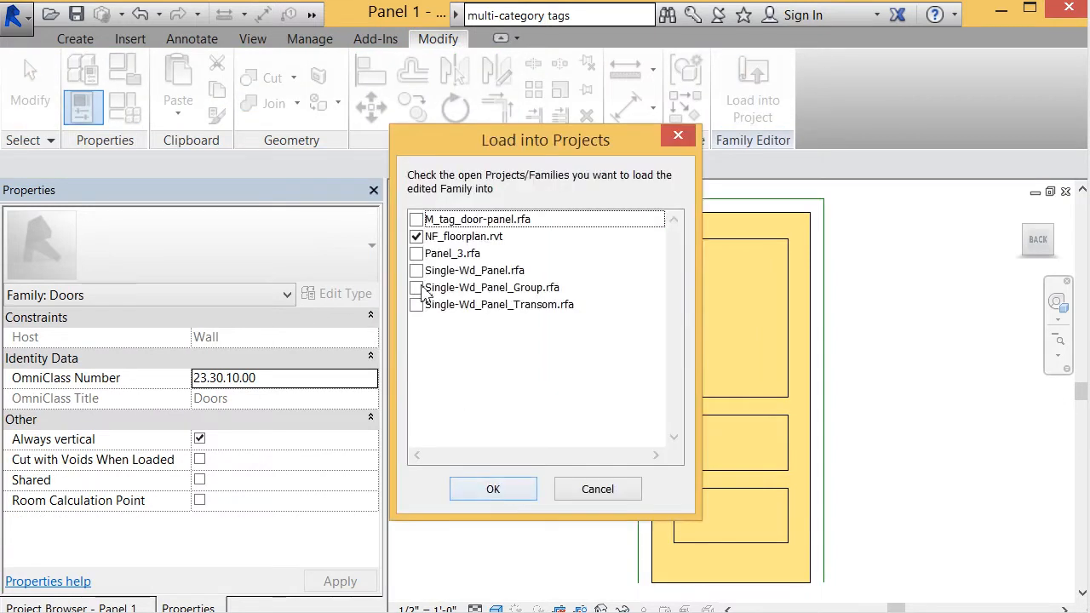
{"action": "left_click", "coordinate": [417, 270]}
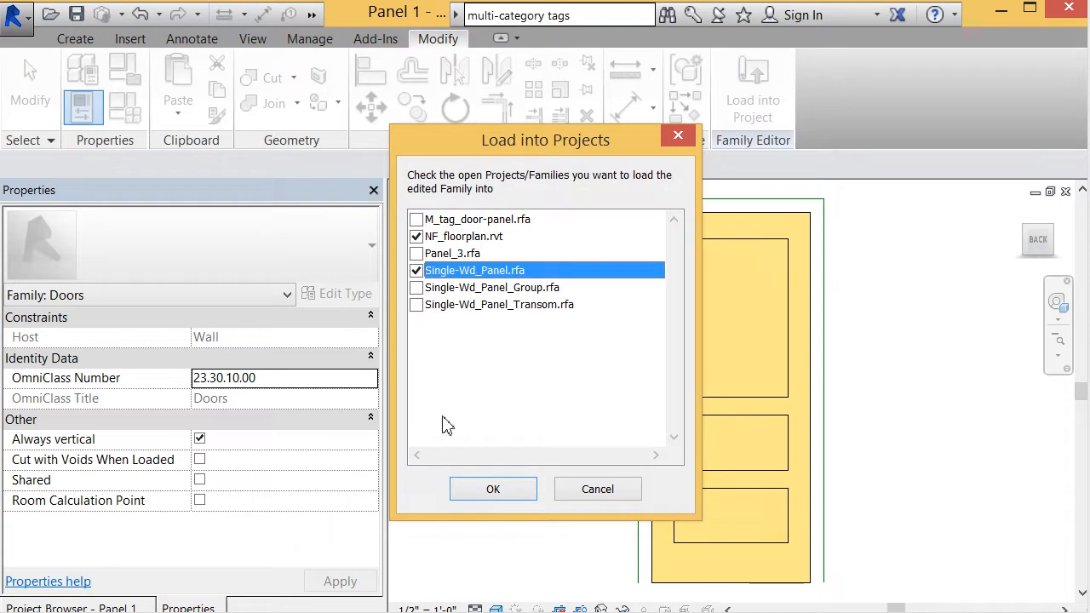
{"action": "left_click", "coordinate": [483, 488]}
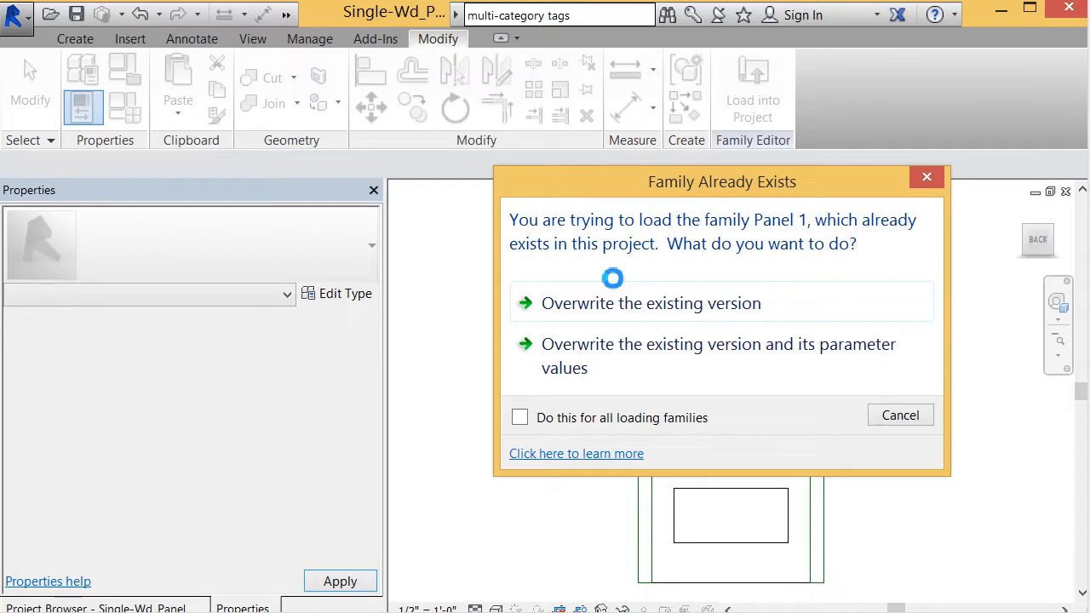
{"action": "left_click", "coordinate": [619, 361]}
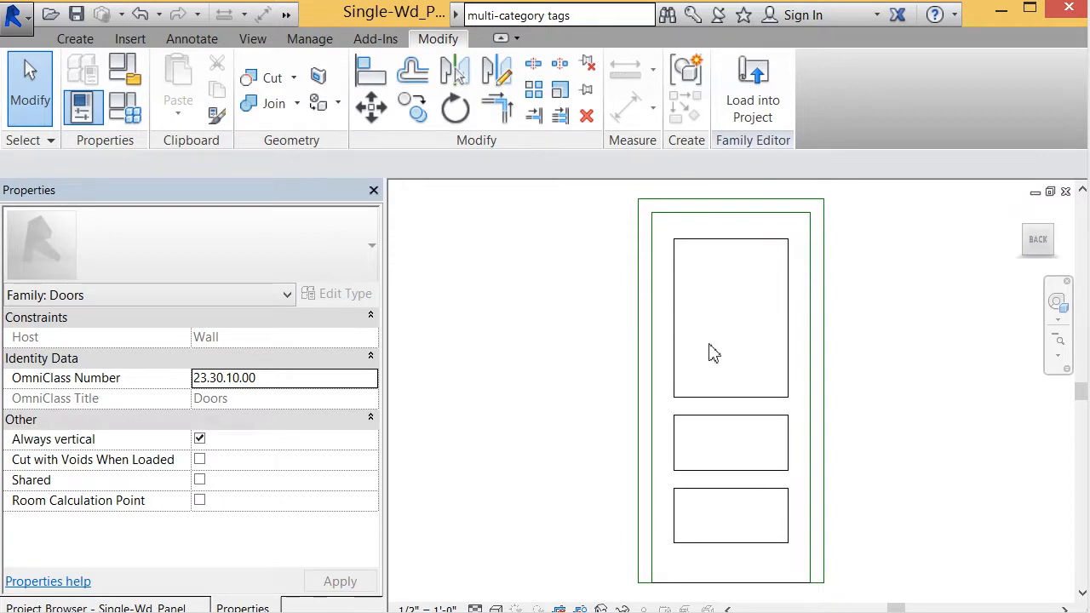
{"action": "left_click", "coordinate": [756, 78]}
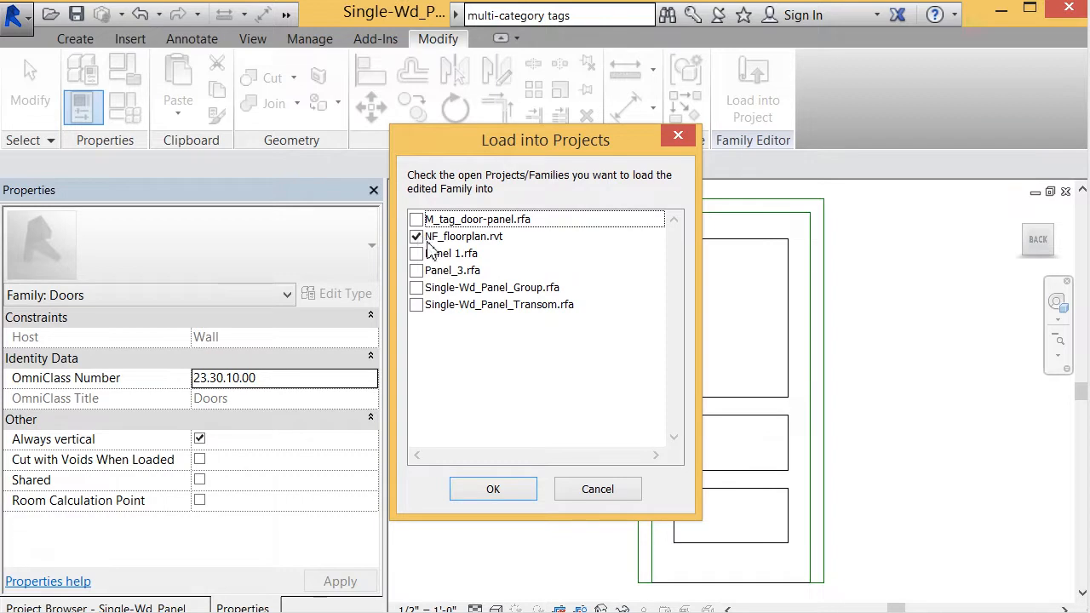
{"action": "left_click", "coordinate": [491, 488]}
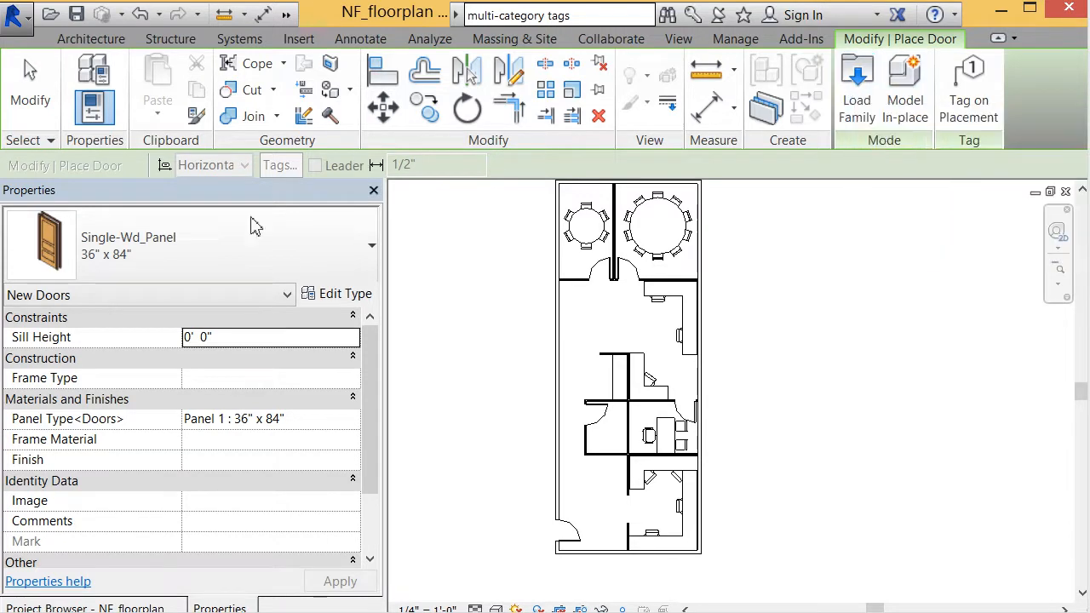
Step: Load the Single-Wd_Panel_Transom family from the NF_1 folder on the Desktop and leave door placement without placing one
{"action": "left_click", "coordinate": [864, 109]}
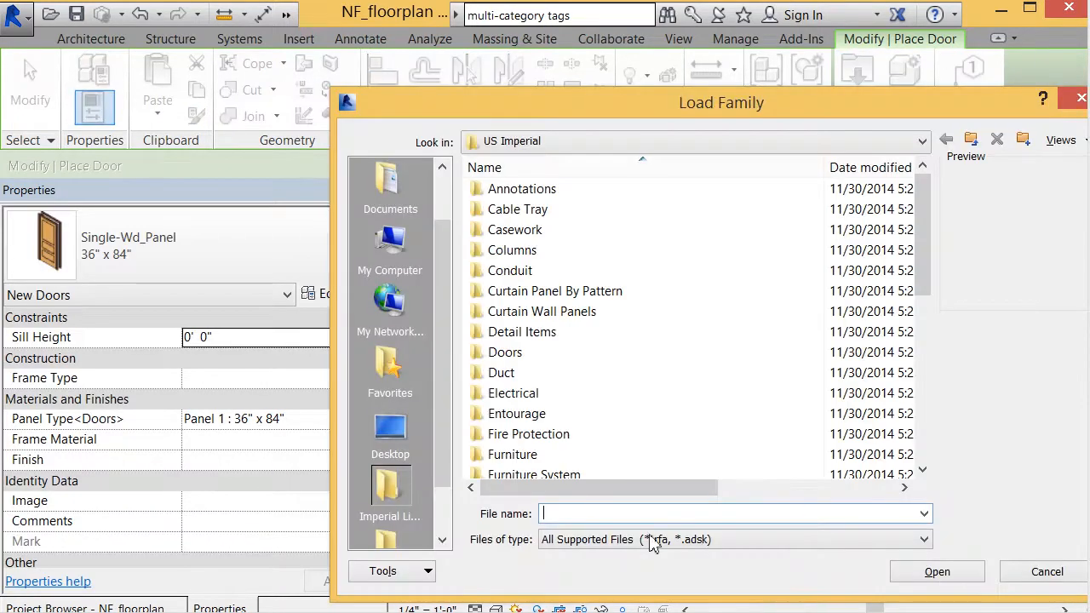
{"action": "left_click", "coordinate": [389, 430]}
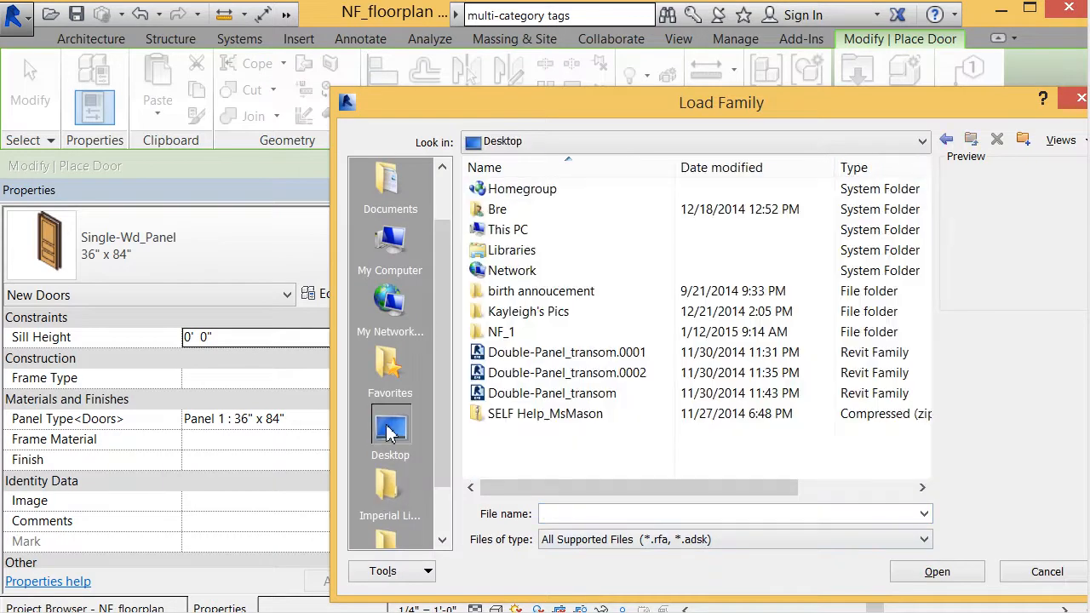
{"action": "left_click", "coordinate": [501, 334]}
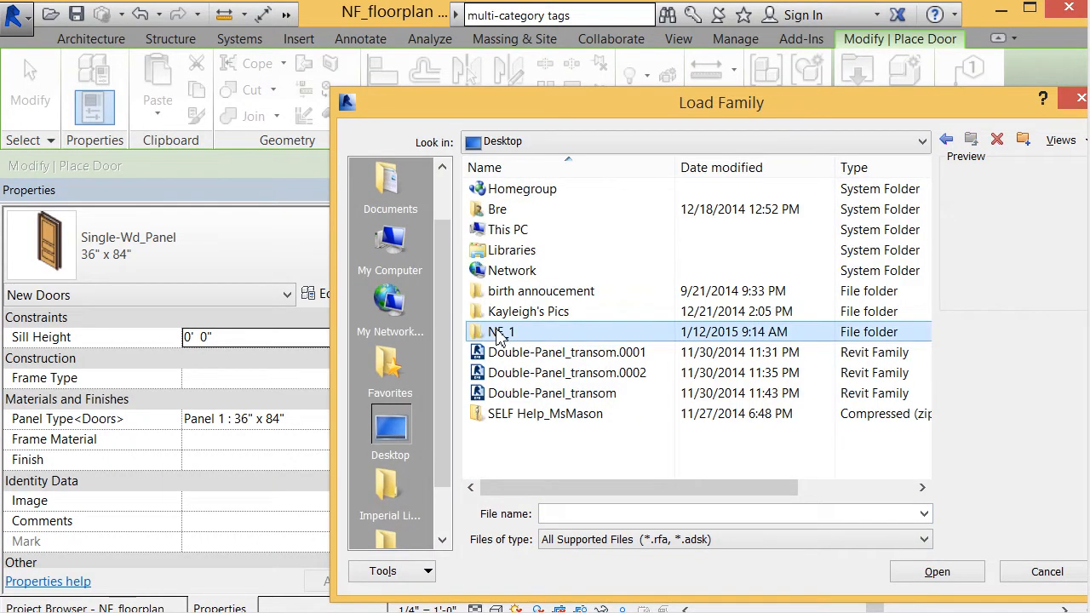
{"action": "double_click", "coordinate": [494, 339]}
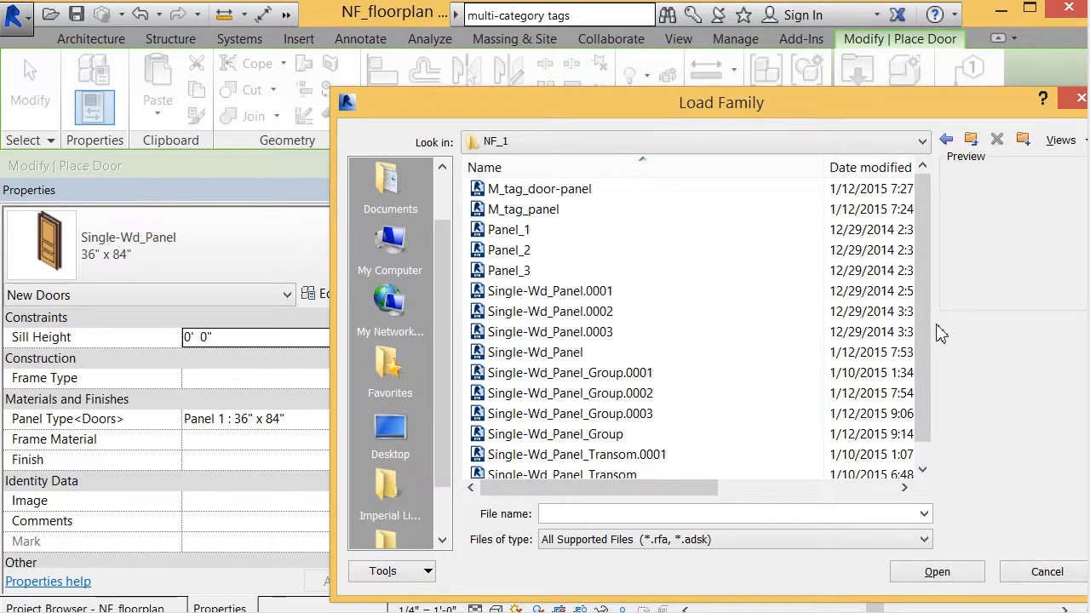
{"action": "left_click_drag", "start_coordinate": [922, 339], "coordinate": [922, 415]}
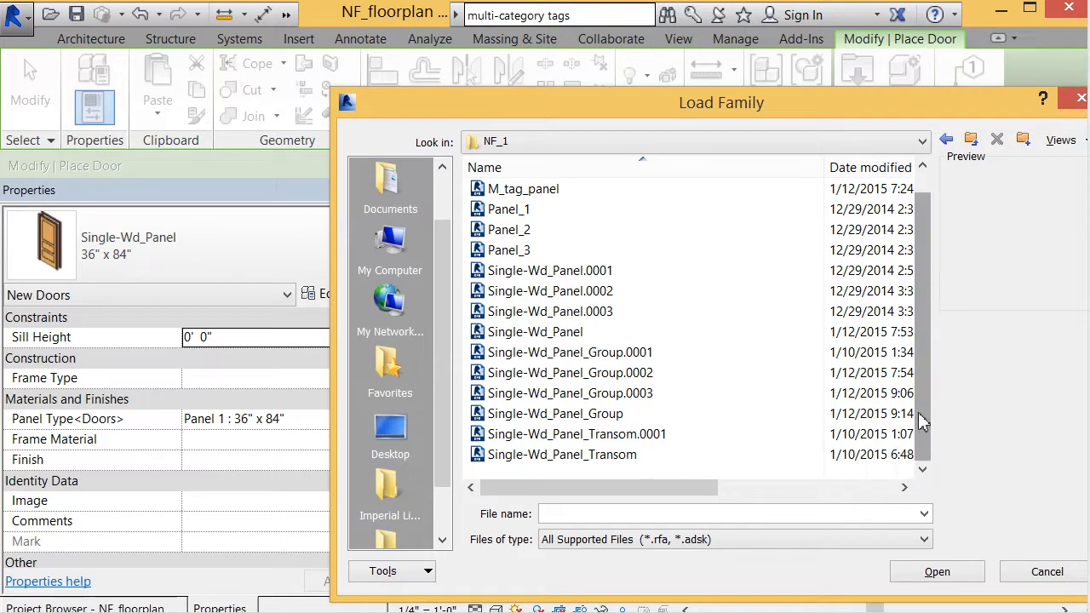
{"action": "left_click", "coordinate": [589, 457]}
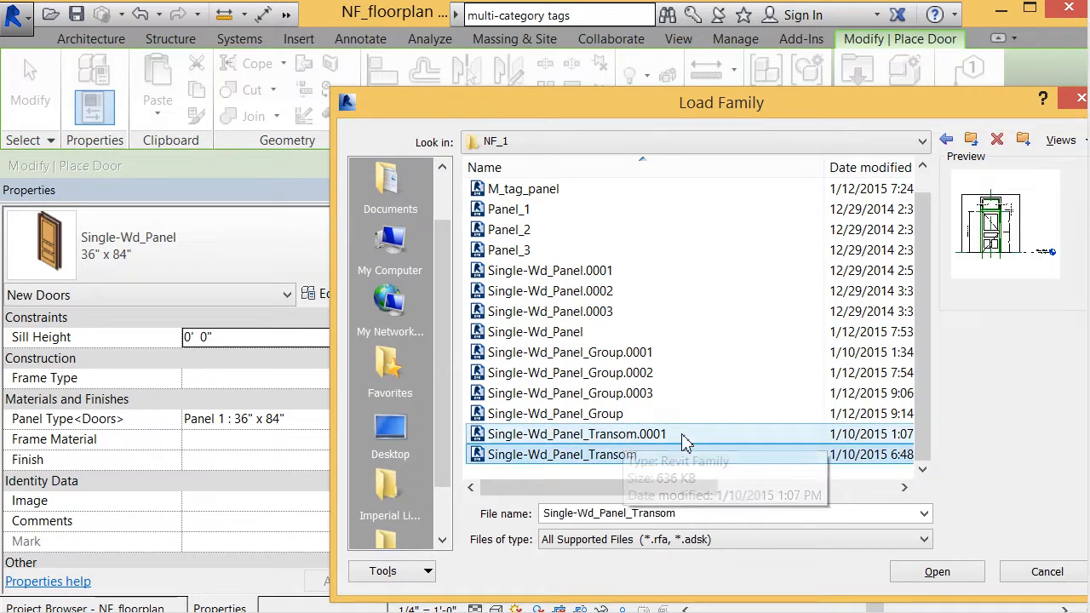
{"action": "left_click", "coordinate": [958, 573]}
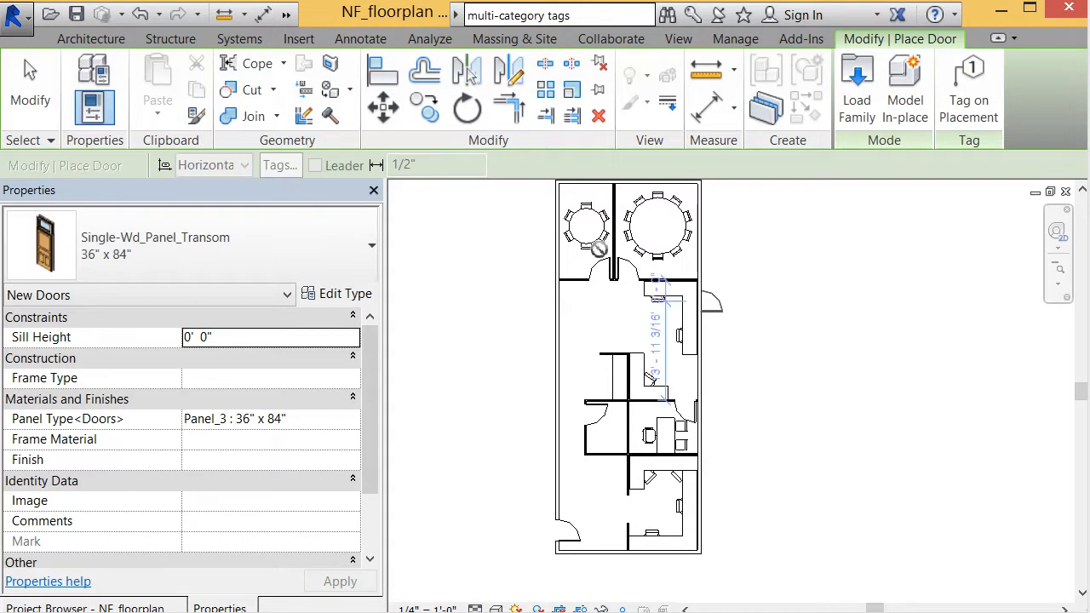
{"action": "scroll", "coordinate": [599, 248], "scroll_direction": "up", "scroll_amount": 2}
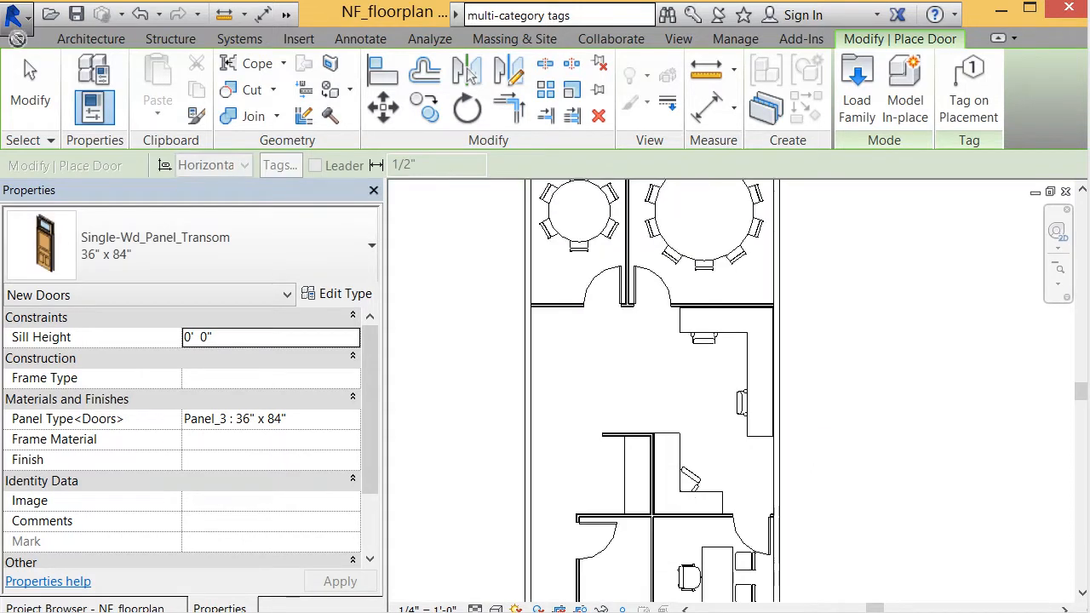
{"action": "left_click", "coordinate": [31, 81]}
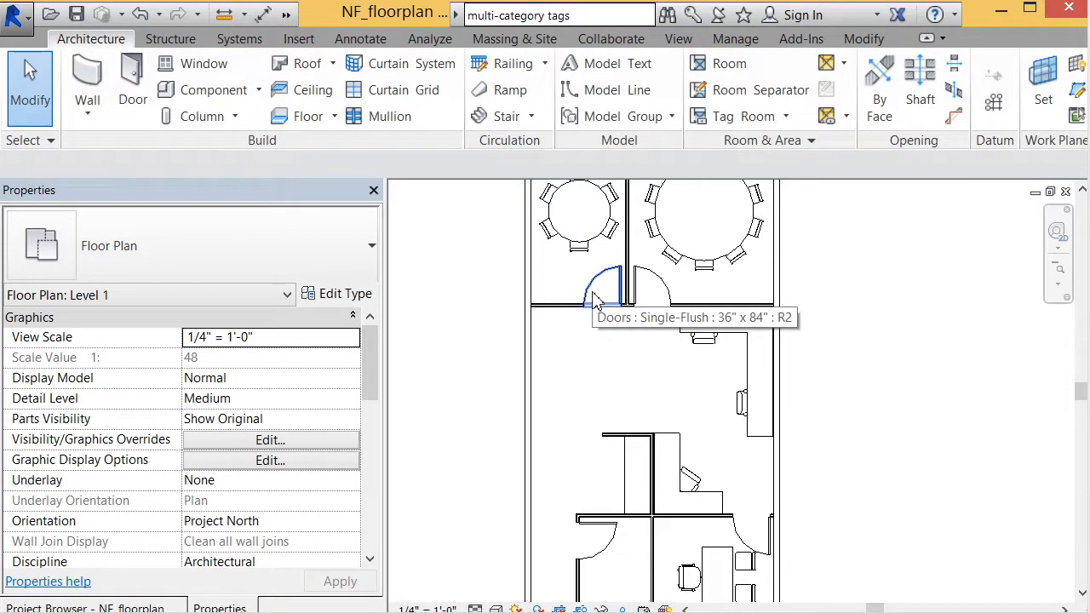
Step: Change the two adjacent doors of the round-table meeting rooms to the Single-Wd_Panel_Transom 36" x 84" type
{"action": "left_click", "coordinate": [594, 296]}
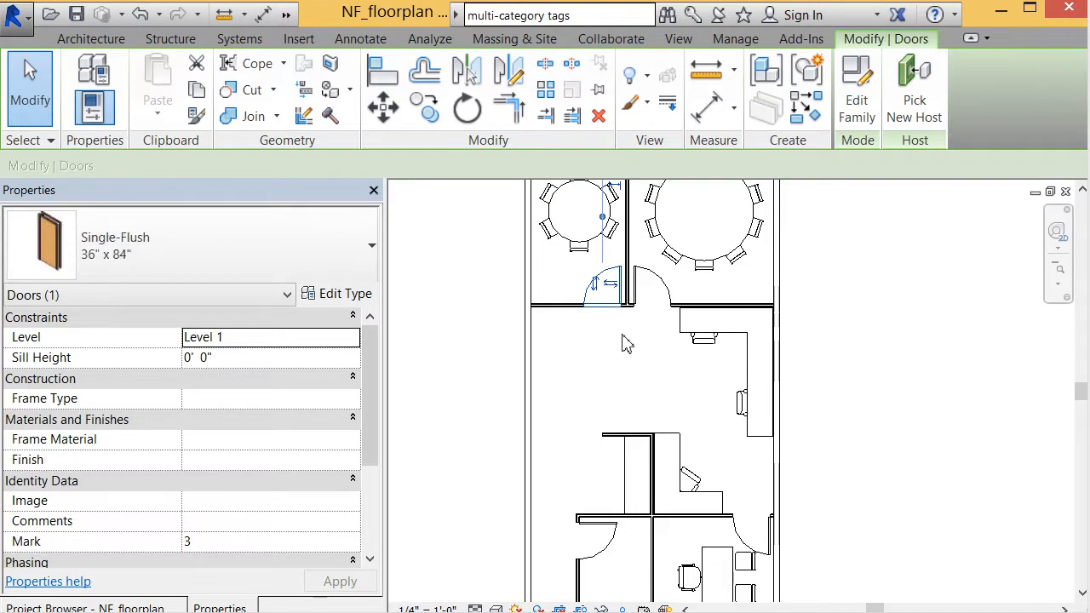
{"action": "left_click", "coordinate": [663, 292]}
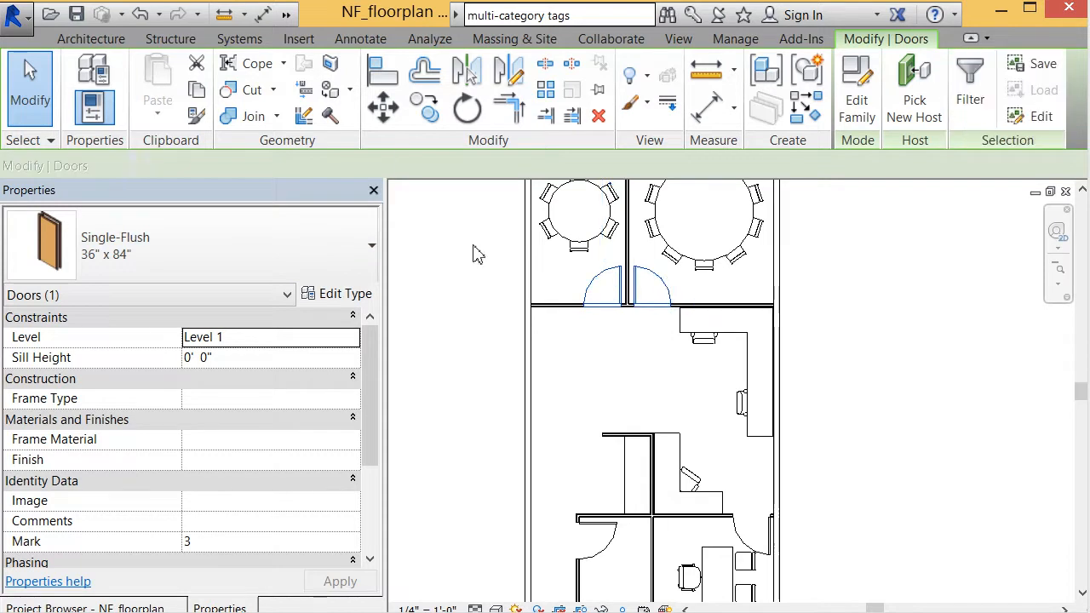
{"action": "left_click", "coordinate": [370, 249]}
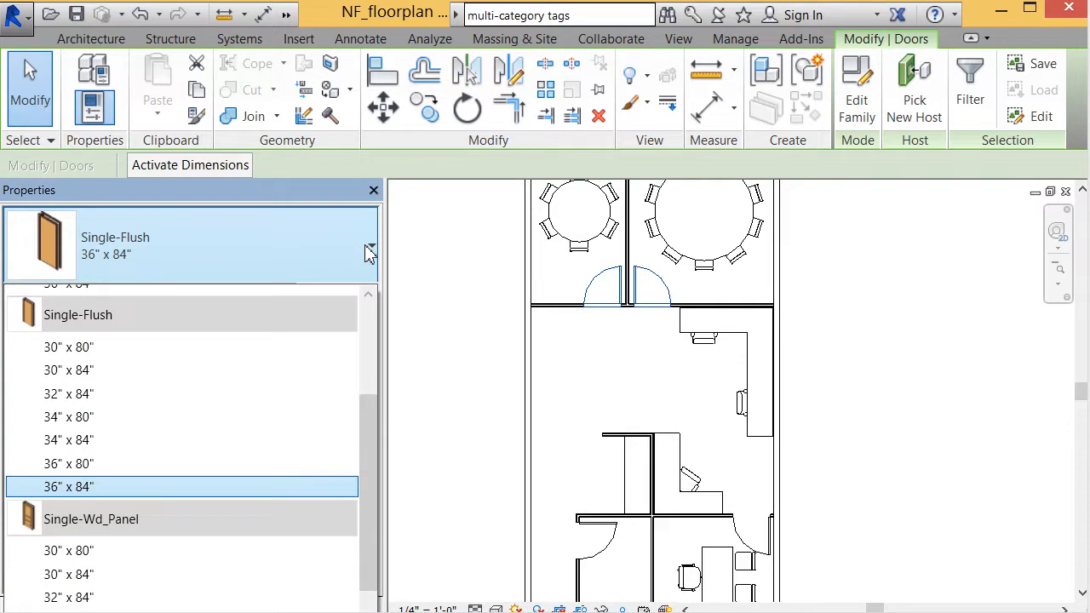
{"action": "left_click_drag", "start_coordinate": [381, 417], "coordinate": [368, 523]}
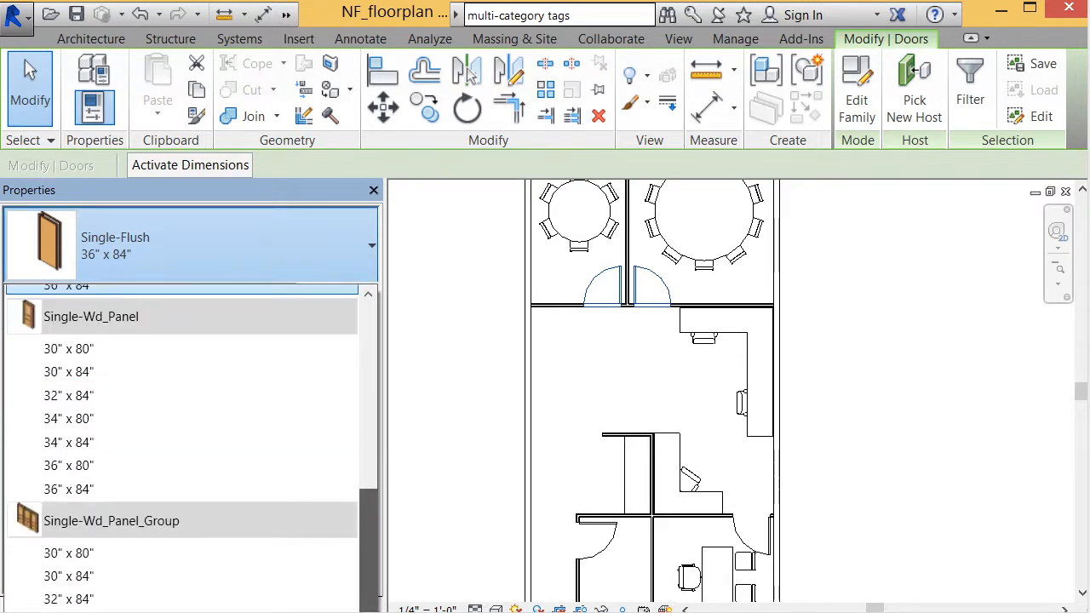
{"action": "left_click_drag", "start_coordinate": [364, 479], "coordinate": [354, 220]}
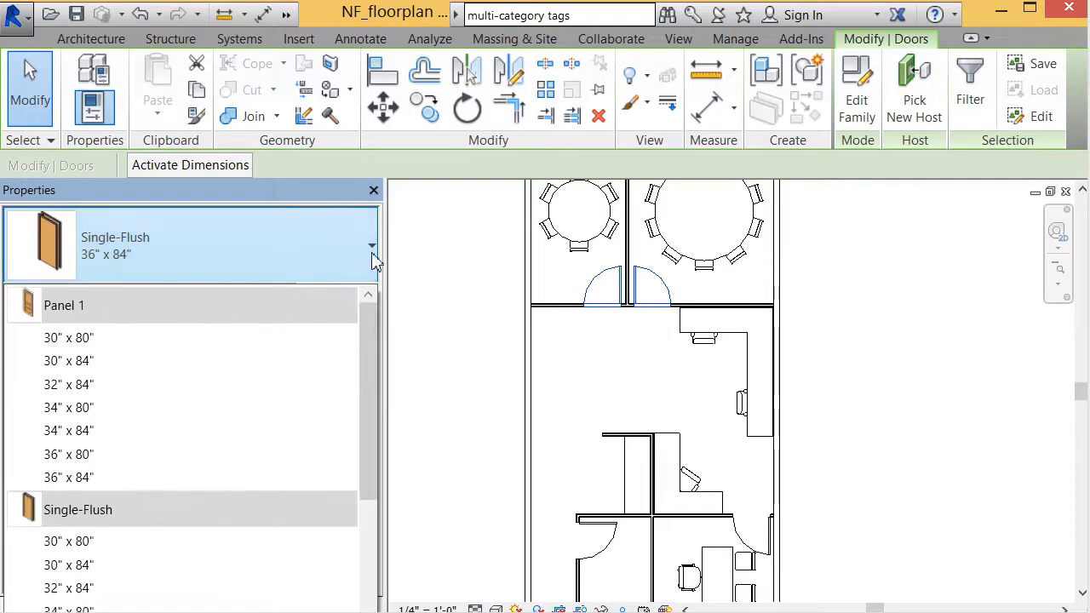
{"action": "left_click_drag", "start_coordinate": [376, 354], "coordinate": [364, 609]}
{"action": "left_click", "coordinate": [419, 440]}
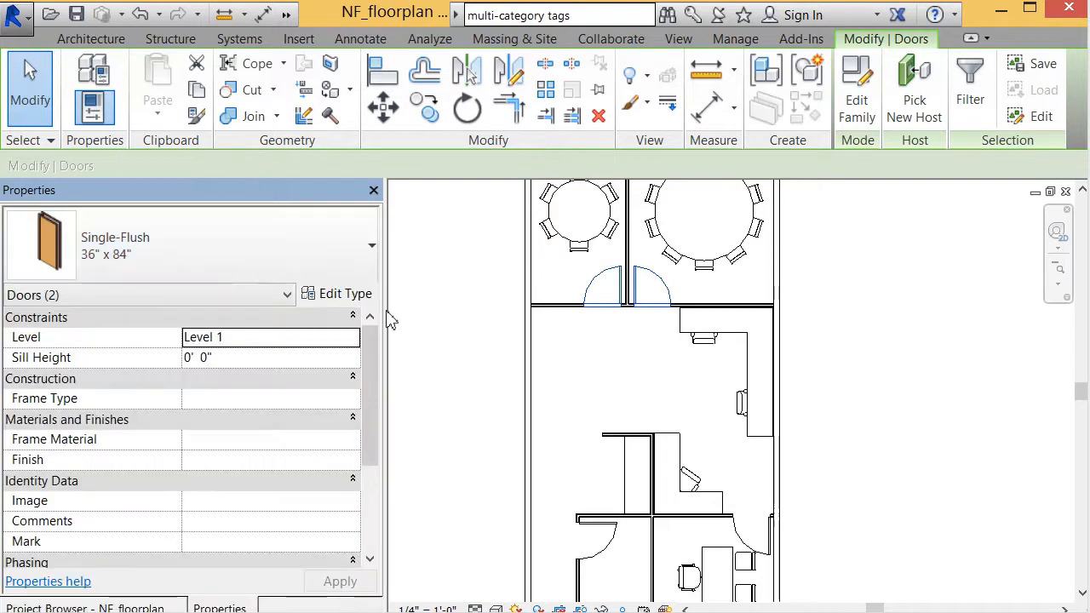
{"action": "left_click", "coordinate": [355, 241]}
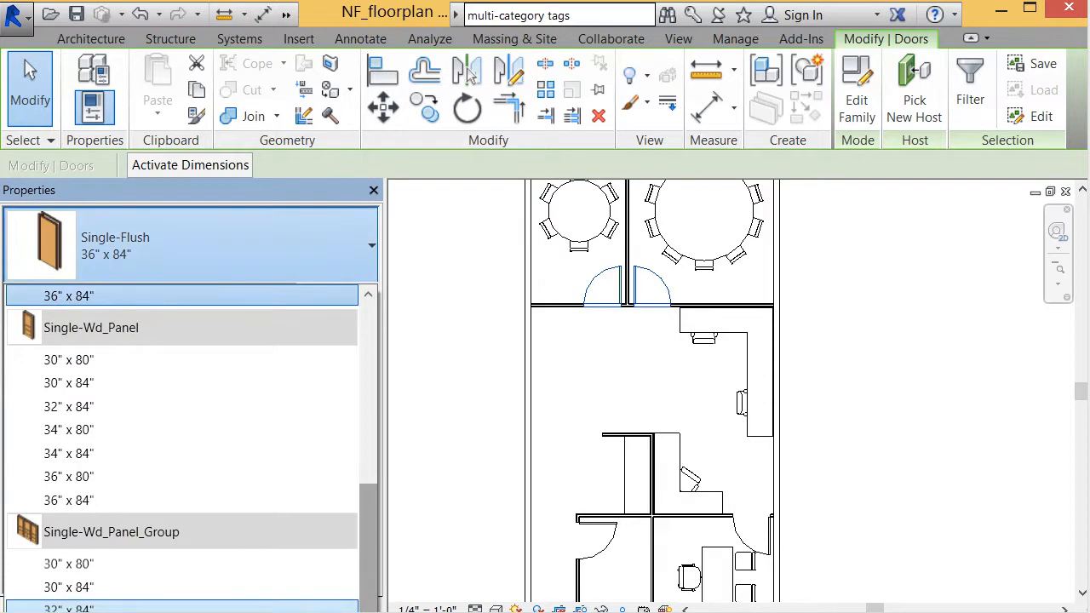
{"action": "left_click", "coordinate": [182, 608]}
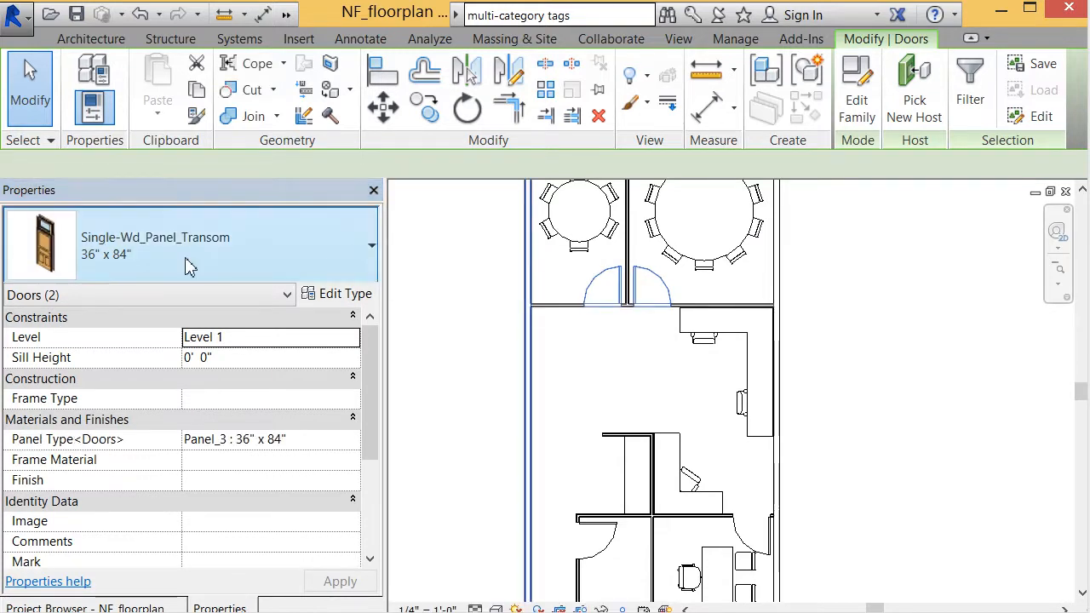
{"action": "left_click", "coordinate": [611, 341]}
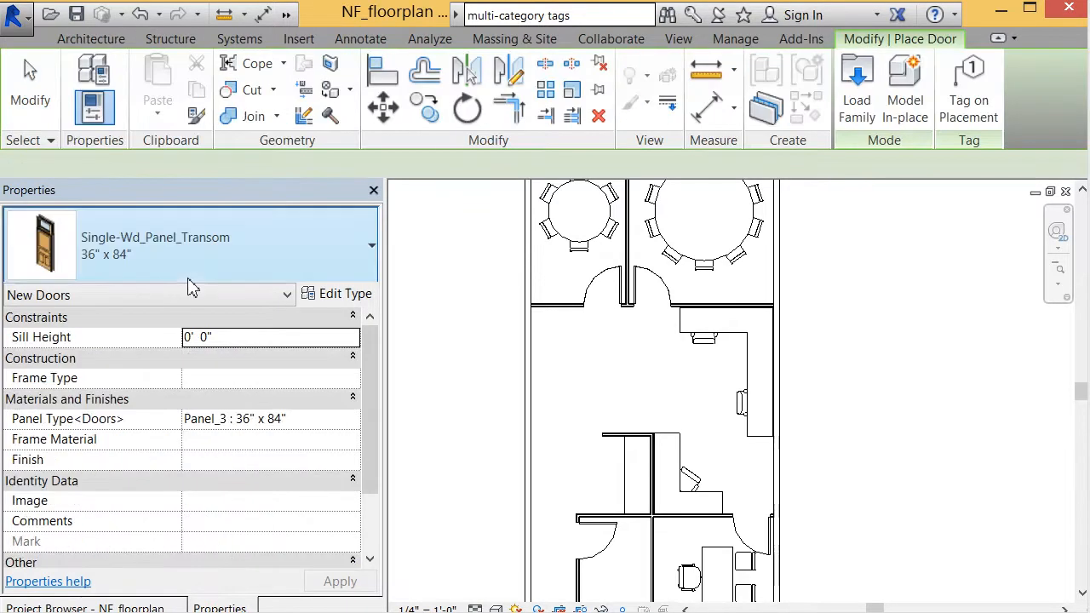
Step: Place a Single-Wd_Panel_Group 36" x 84" door in the west exterior wall, about 6'-0" below the meeting-room partition, and end placement
{"action": "left_click", "coordinate": [250, 263]}
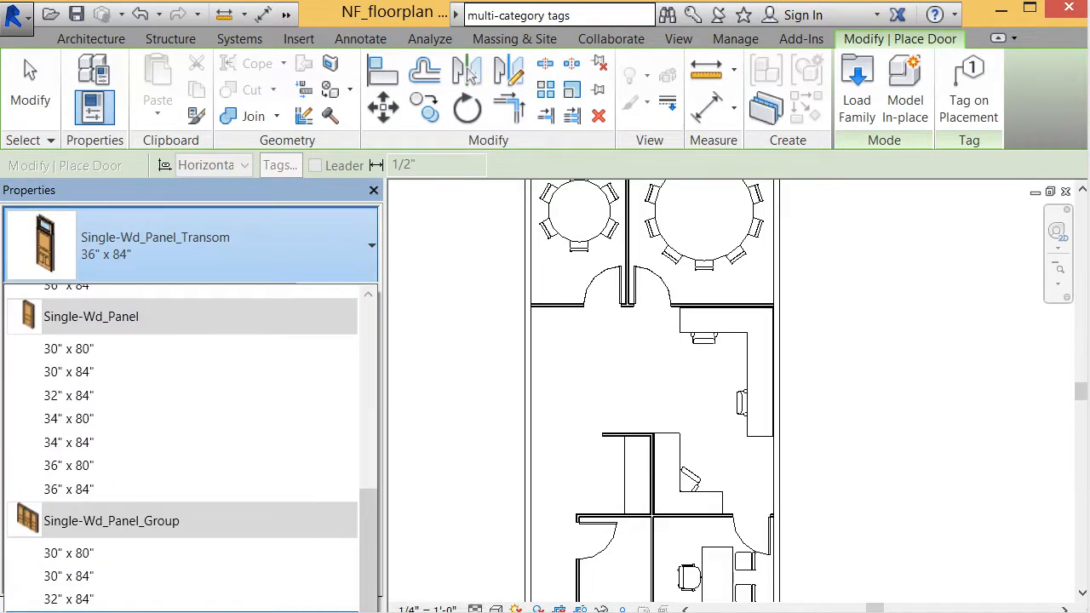
{"action": "left_click", "coordinate": [68, 612]}
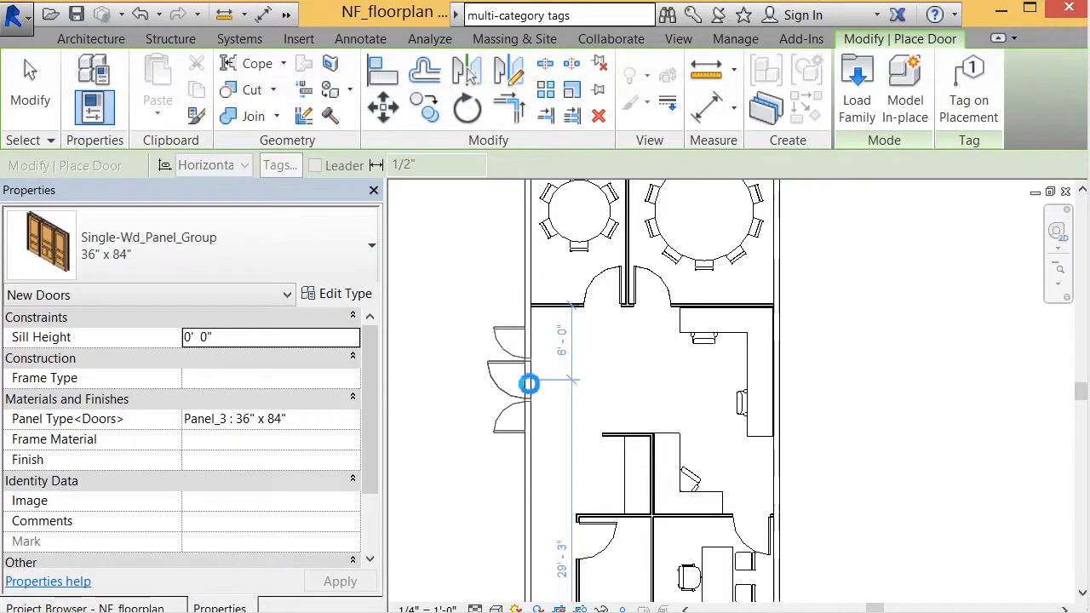
{"action": "left_click", "coordinate": [529, 384]}
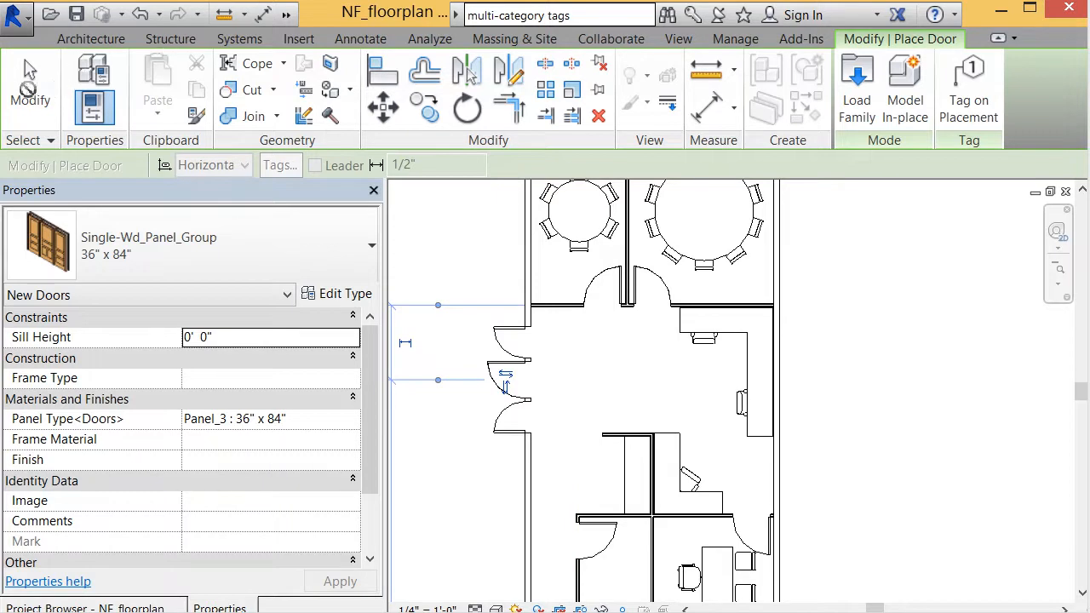
{"action": "left_click", "coordinate": [30, 93]}
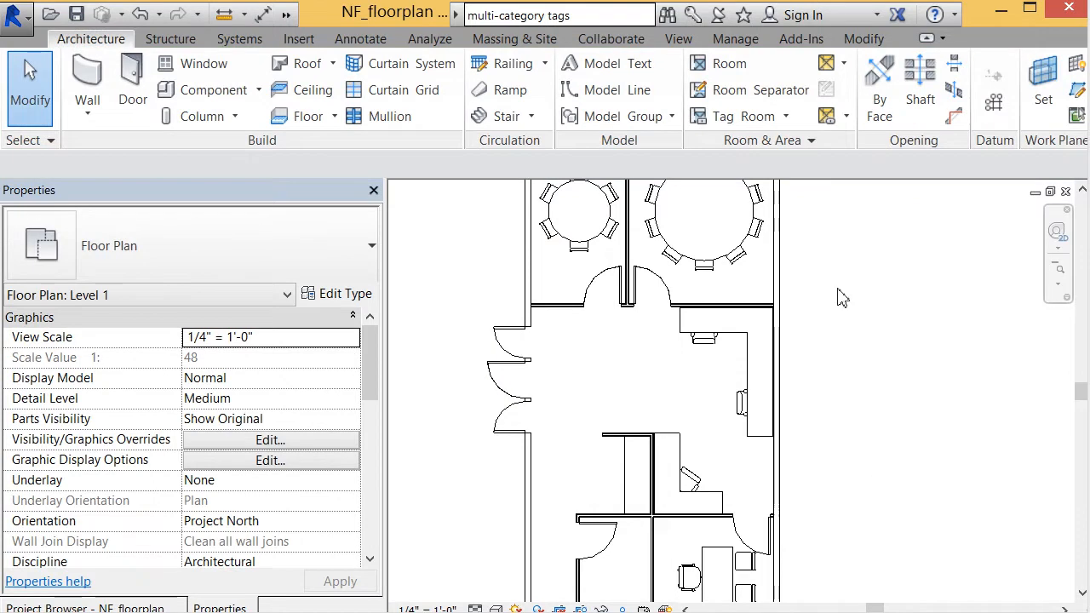
Step: Change the door of the office with the desk and two guest chairs to the Single-Wd_Panel 36" x 84" type
{"action": "scroll", "coordinate": [843, 309], "scroll_direction": "down", "scroll_amount": 3}
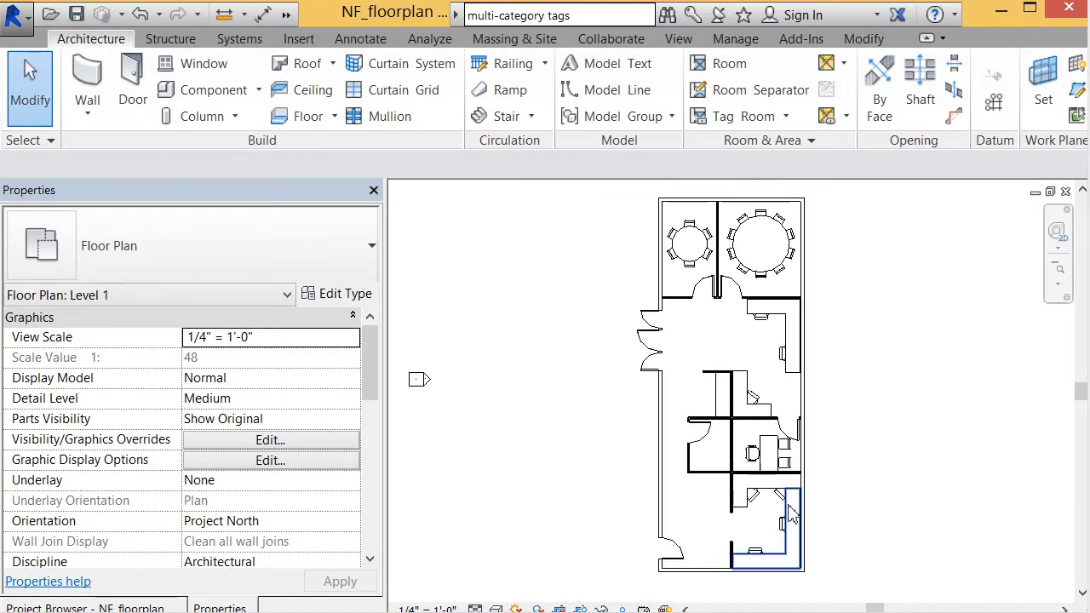
{"action": "scroll", "coordinate": [800, 421], "scroll_direction": "up", "scroll_amount": 5}
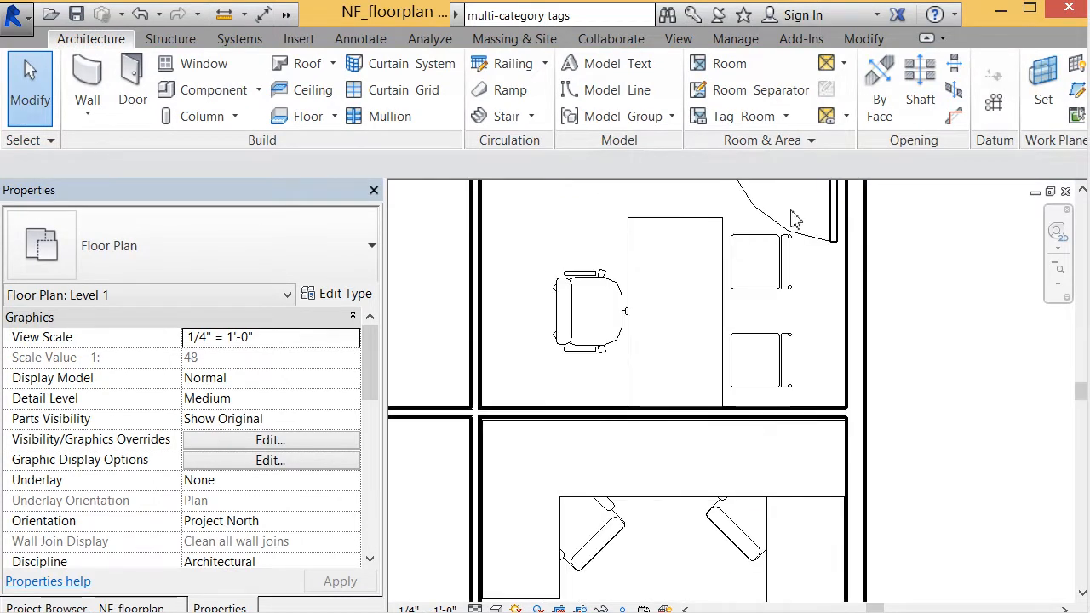
{"action": "scroll", "coordinate": [801, 334], "scroll_direction": "down", "scroll_amount": 3}
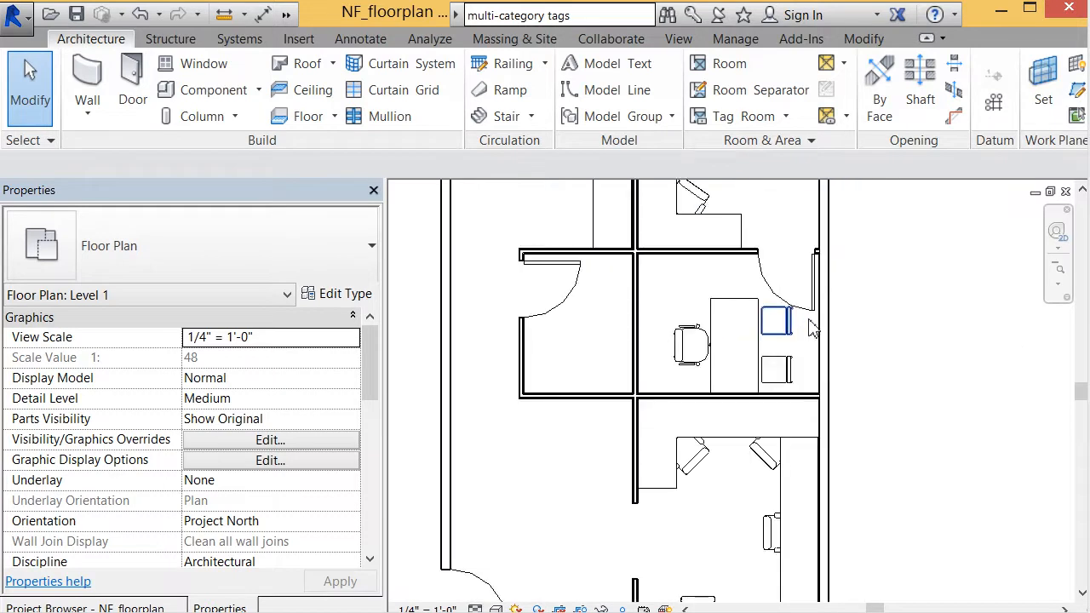
{"action": "left_click", "coordinate": [814, 319]}
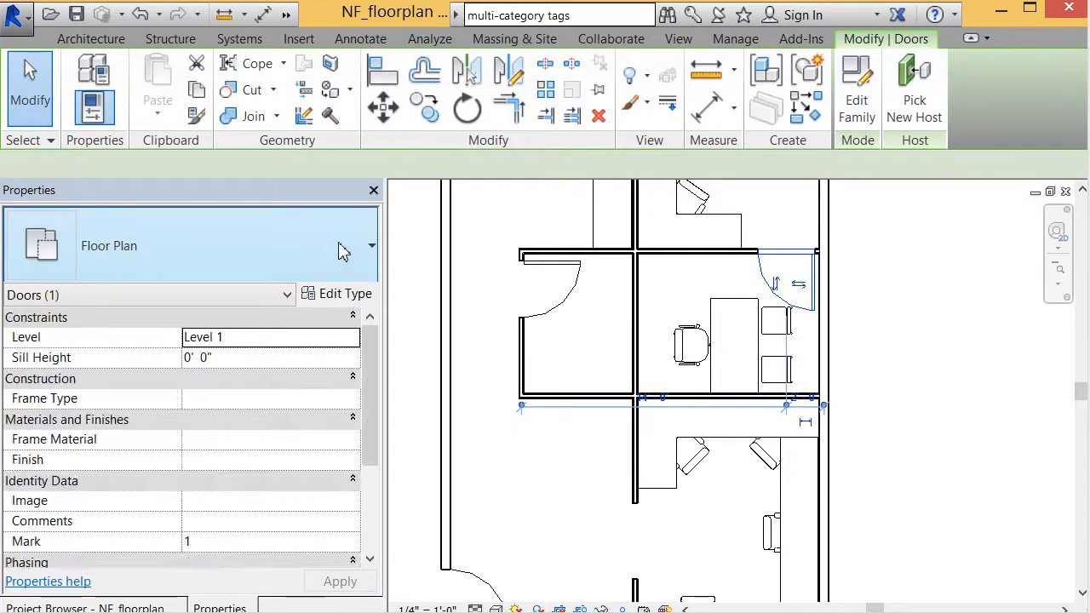
{"action": "left_click", "coordinate": [339, 249]}
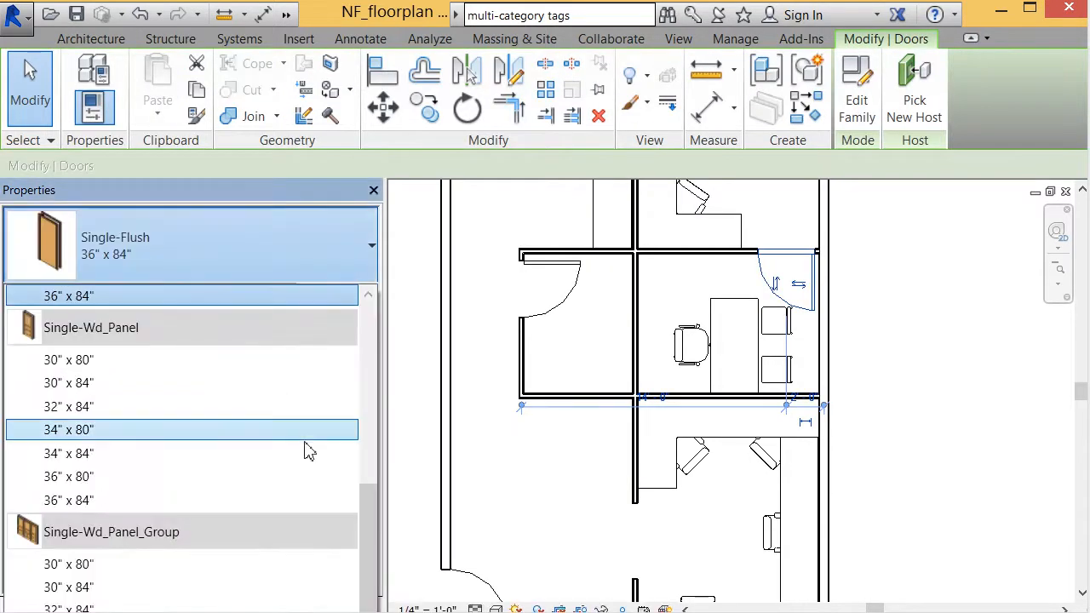
{"action": "left_click", "coordinate": [275, 504]}
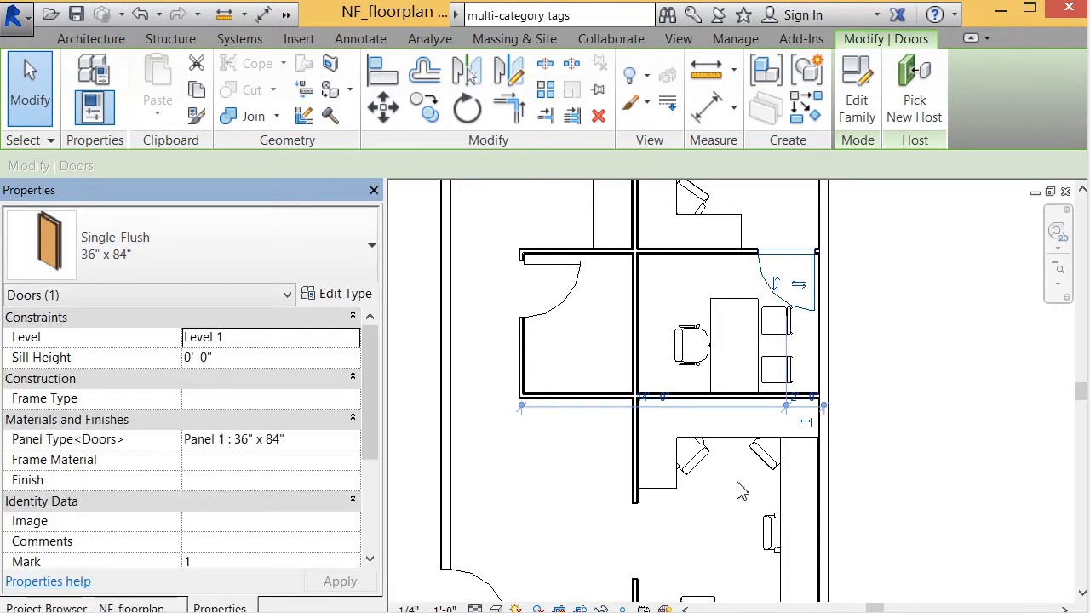
{"action": "left_click", "coordinate": [901, 354]}
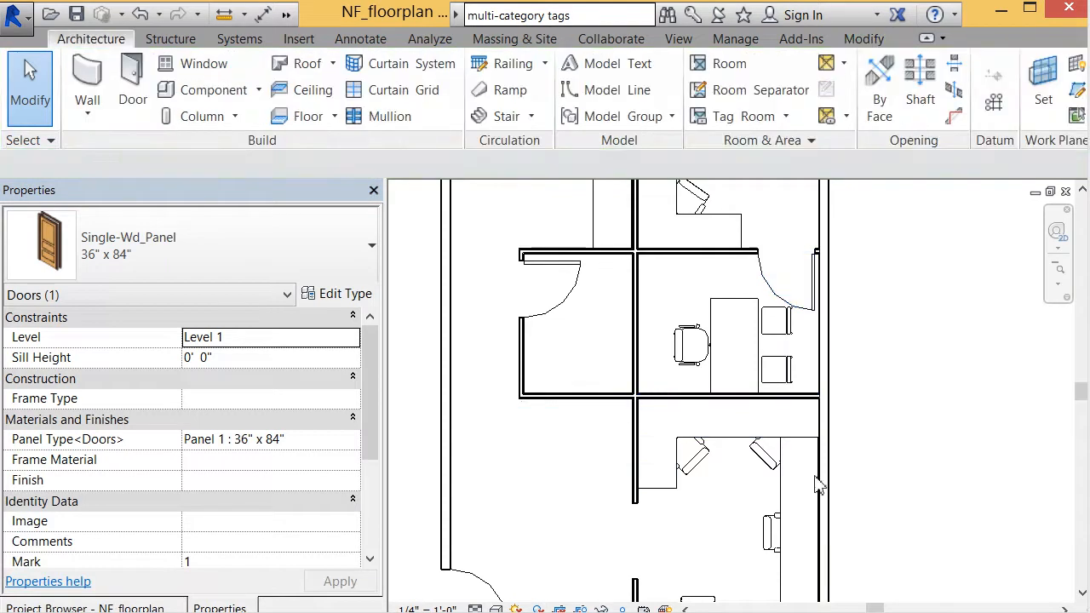
Step: Tag the Single-Wd_Panel_Group door in the west exterior wall by category and end tagging
{"action": "scroll", "coordinate": [791, 504], "scroll_direction": "down", "scroll_amount": 3}
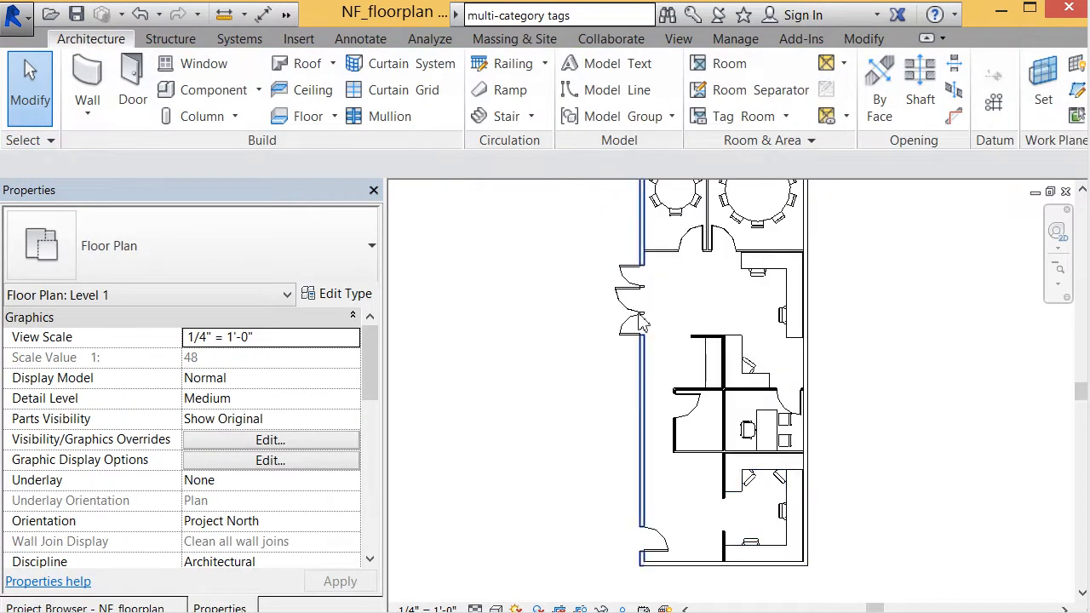
{"action": "scroll", "coordinate": [634, 268], "scroll_direction": "up", "scroll_amount": 5}
{"action": "scroll", "coordinate": [724, 372], "scroll_direction": "down", "scroll_amount": 2}
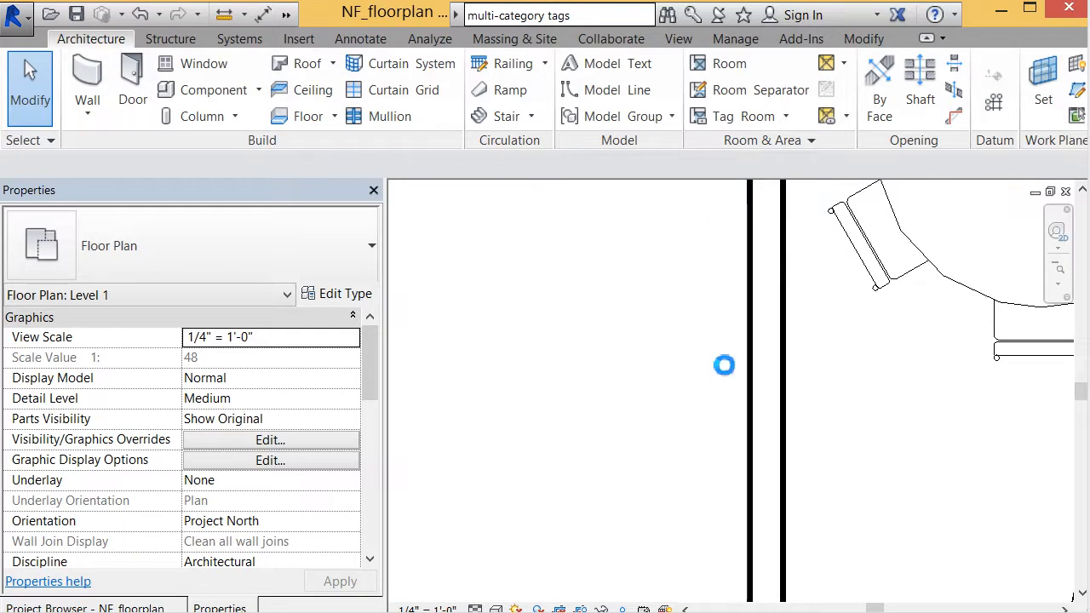
{"action": "scroll", "coordinate": [701, 299], "scroll_direction": "down", "scroll_amount": 2}
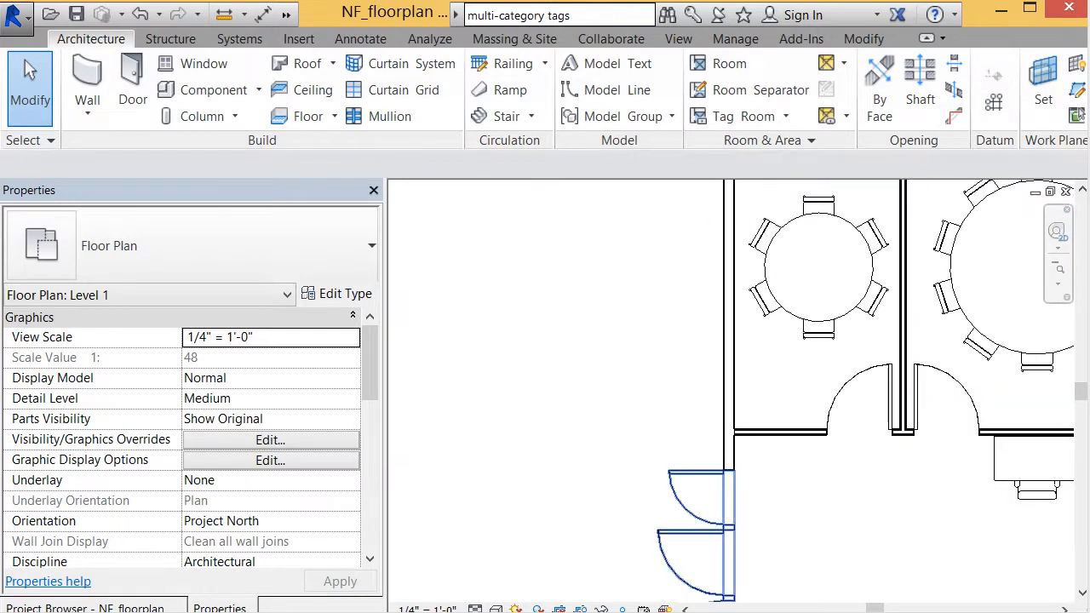
{"action": "left_click", "coordinate": [1082, 592]}
{"action": "left_click", "coordinate": [1082, 592]}
{"action": "left_click", "coordinate": [1081, 592]}
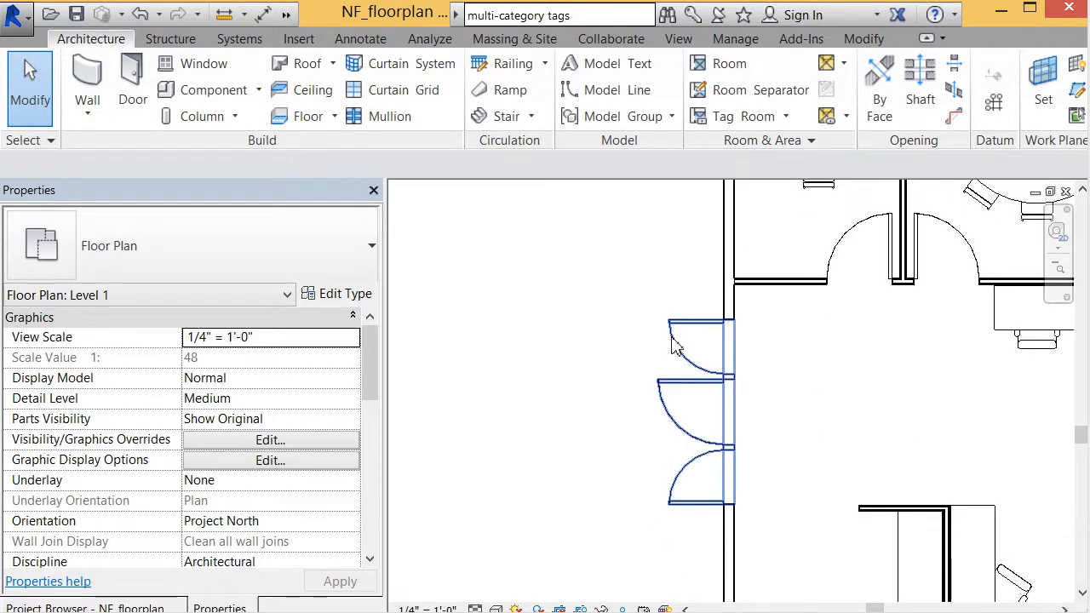
{"action": "left_click", "coordinate": [360, 39]}
{"action": "left_click", "coordinate": [671, 81]}
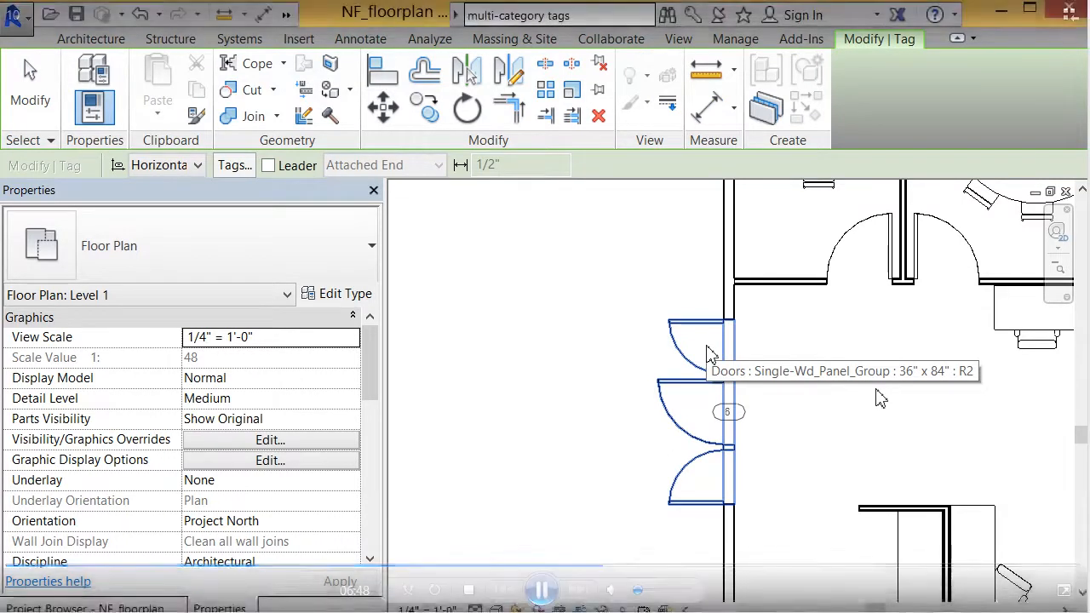
{"action": "left_click", "coordinate": [712, 354]}
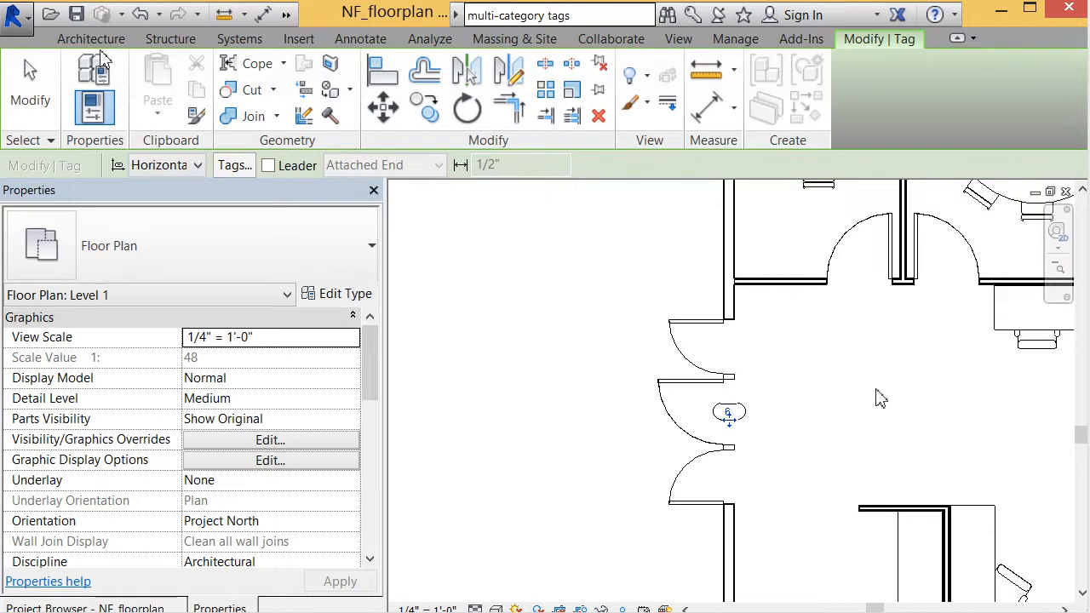
{"action": "left_click", "coordinate": [34, 85]}
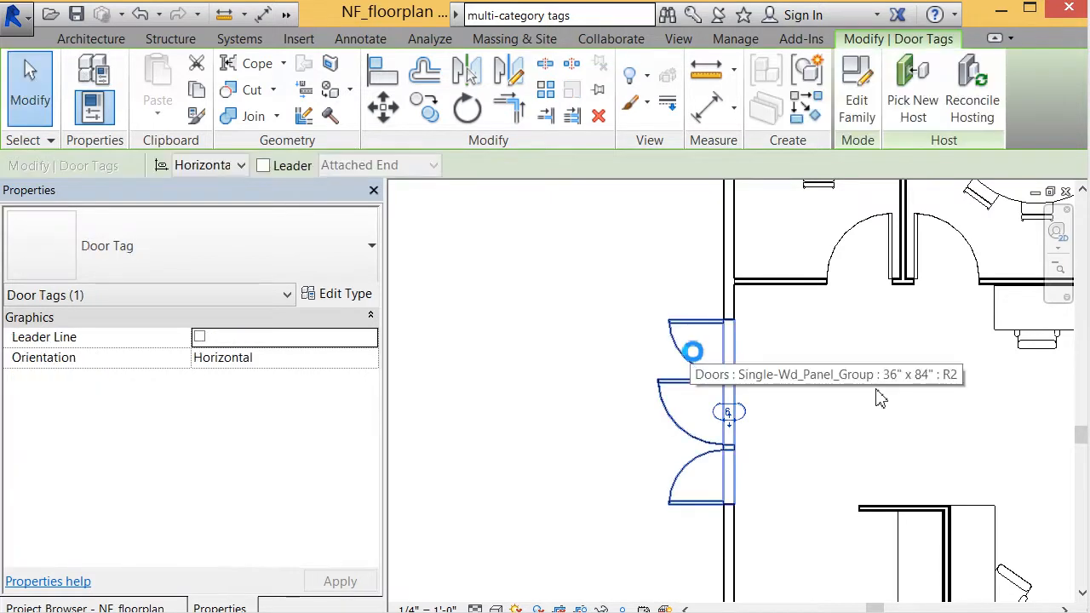
Step: Open the west-wall door group's family for editing and make its nested Panel_1 family Shared
{"action": "left_click", "coordinate": [692, 352]}
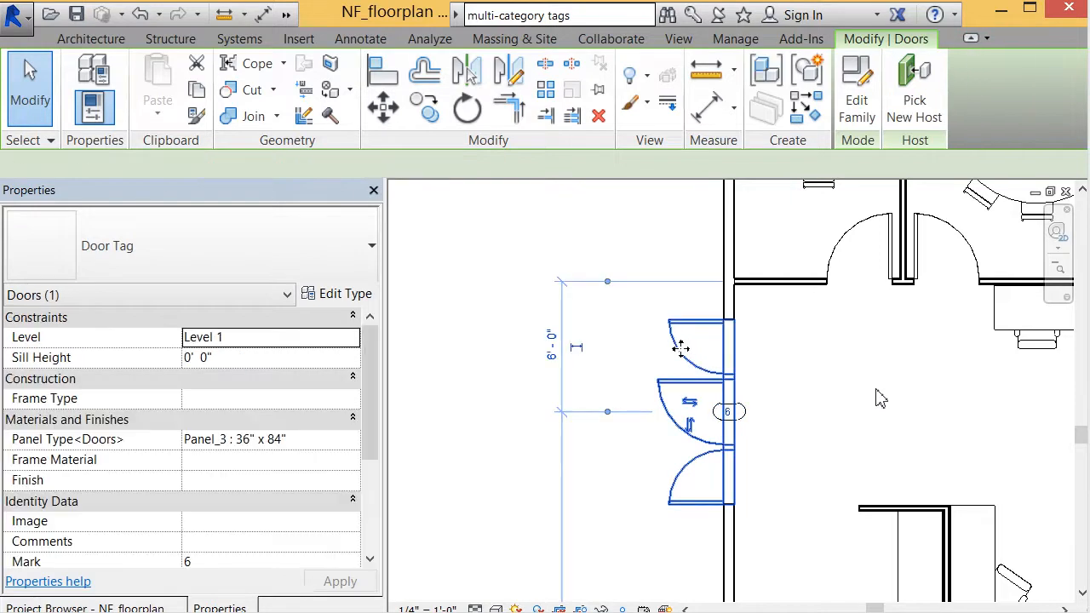
{"action": "left_click", "coordinate": [859, 101]}
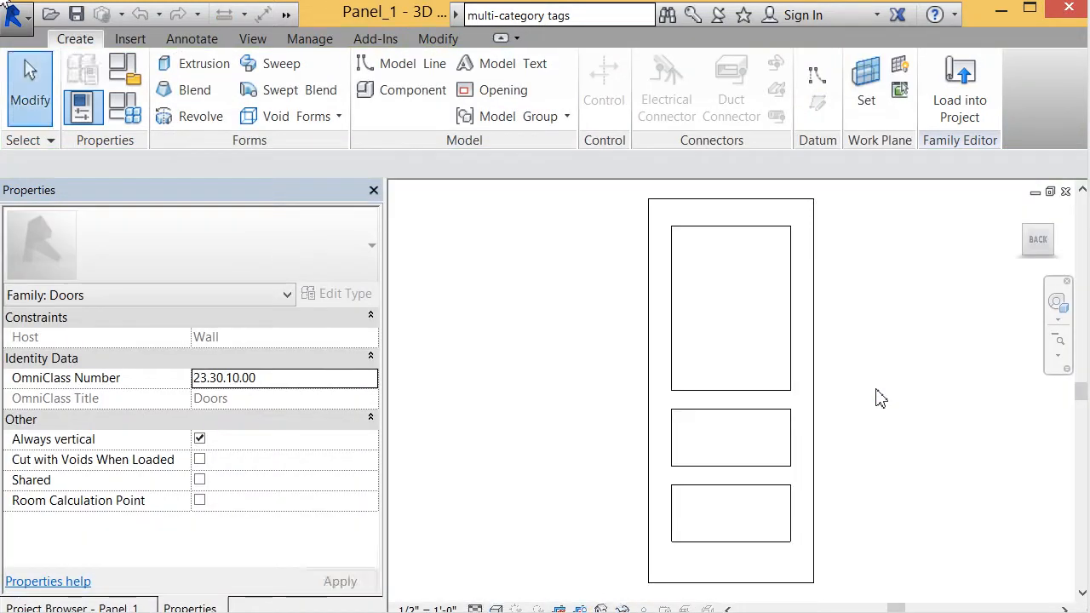
{"action": "left_click", "coordinate": [199, 480]}
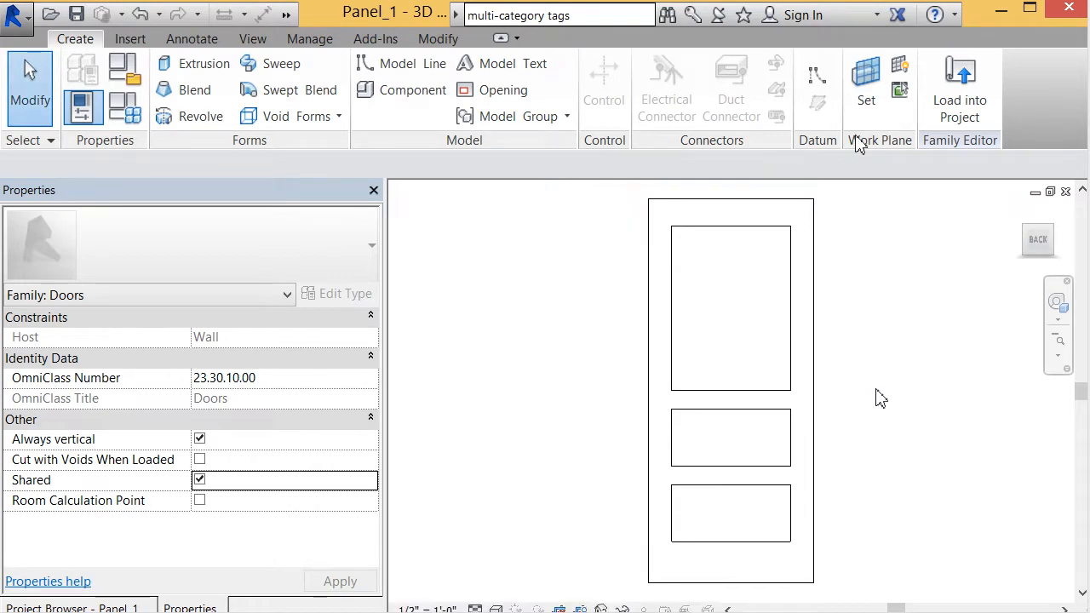
Step: Load Panel_1 into Single-Wd_Panel_Group.rfa only, overwriting the existing version and its parameter values
{"action": "left_click", "coordinate": [960, 92]}
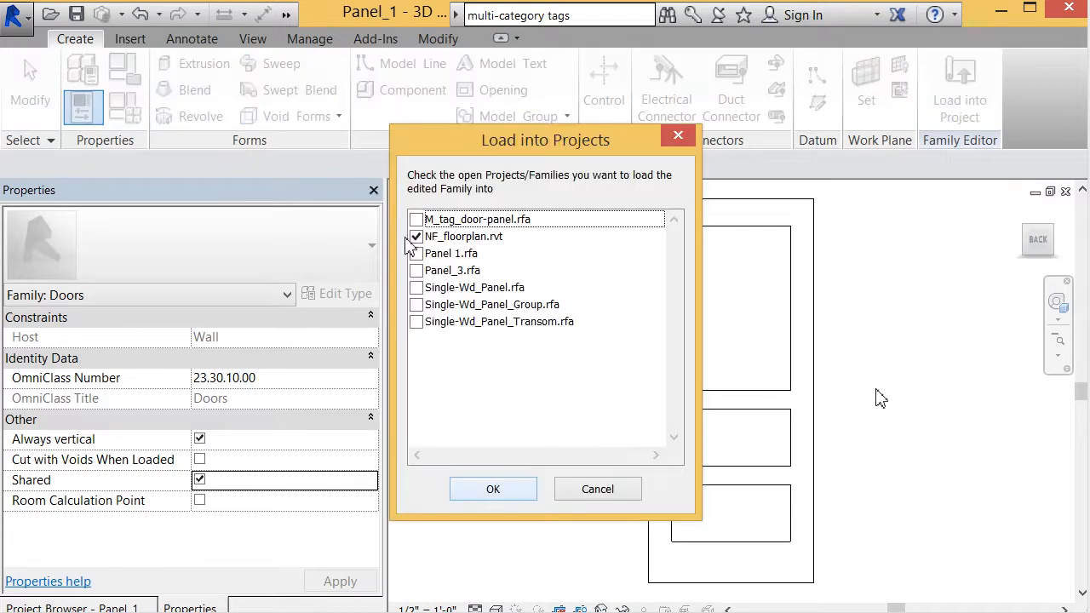
{"action": "left_click", "coordinate": [416, 238]}
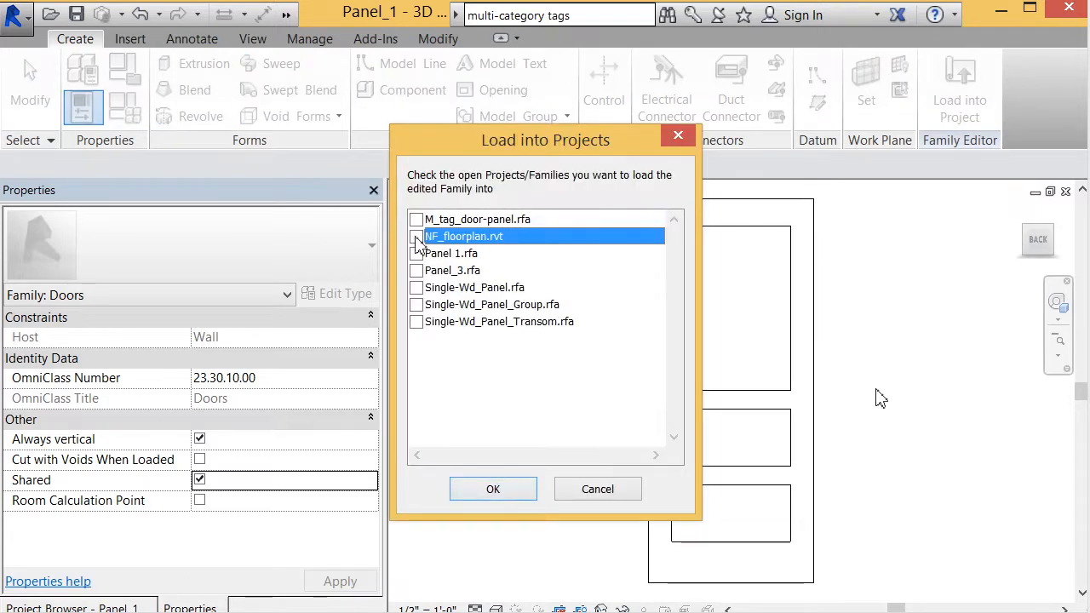
{"action": "left_click", "coordinate": [416, 305]}
{"action": "key", "text": "Return"}
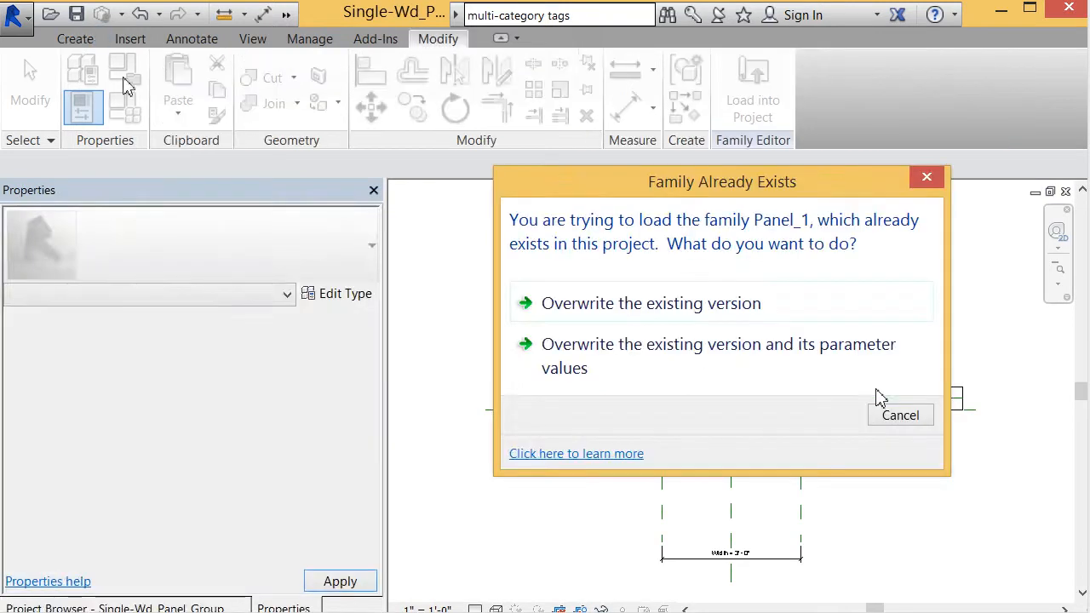
{"action": "left_click", "coordinate": [591, 334]}
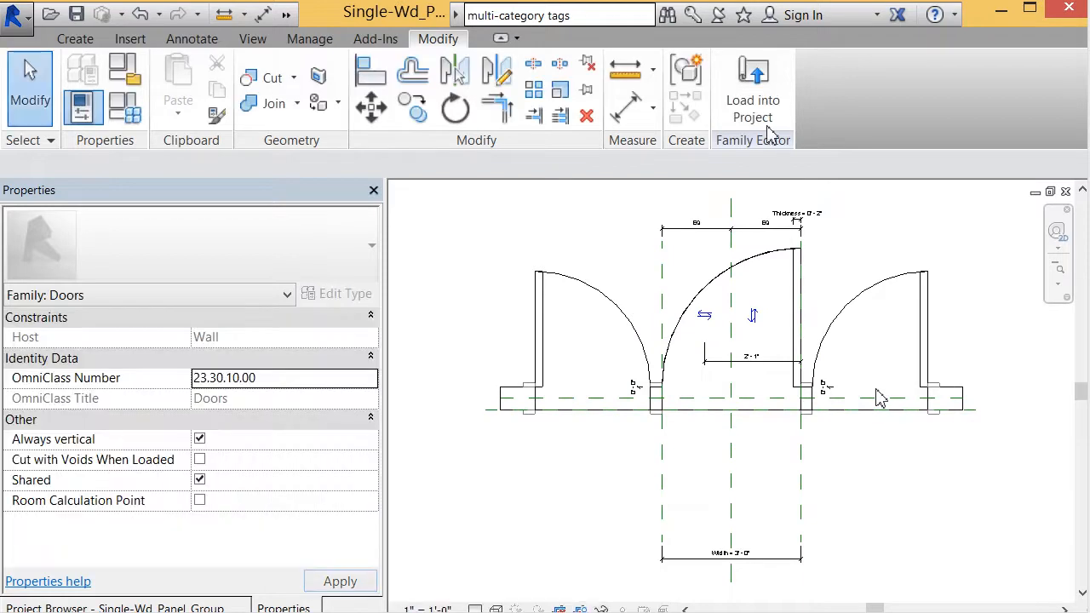
Step: Load Single-Wd_Panel_Group into NF_floorplan.rvt, overwriting the existing version and its parameter values
{"action": "left_click", "coordinate": [753, 90]}
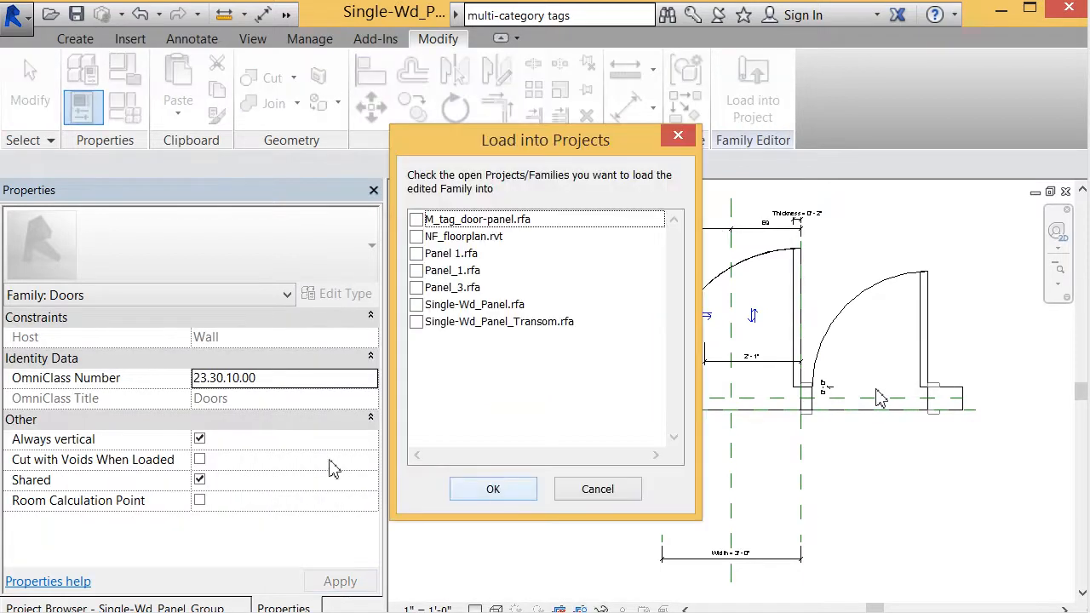
{"action": "left_click", "coordinate": [429, 237]}
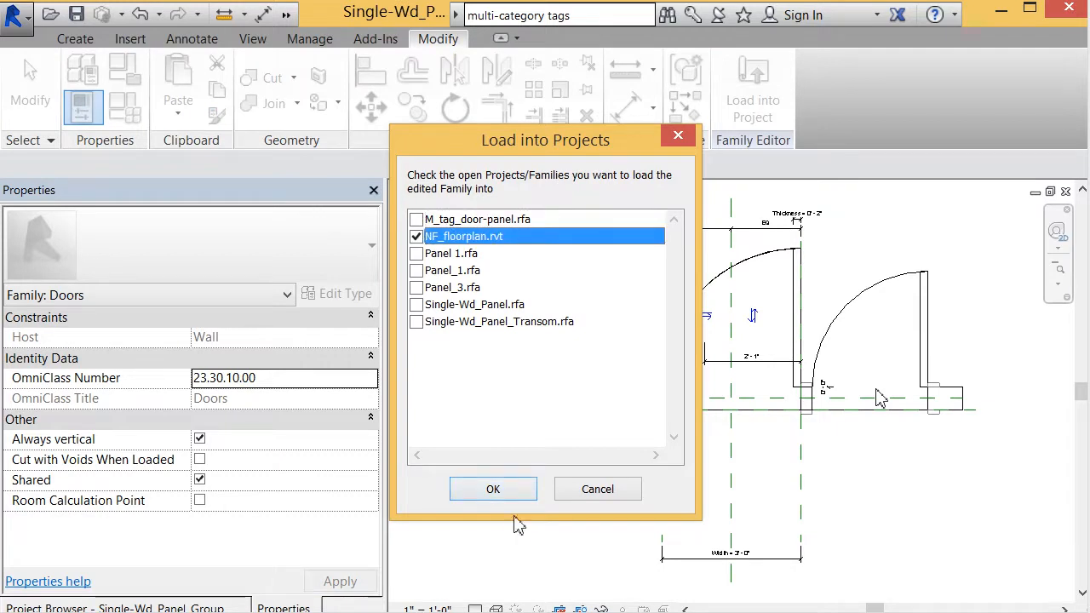
{"action": "left_click", "coordinate": [493, 489]}
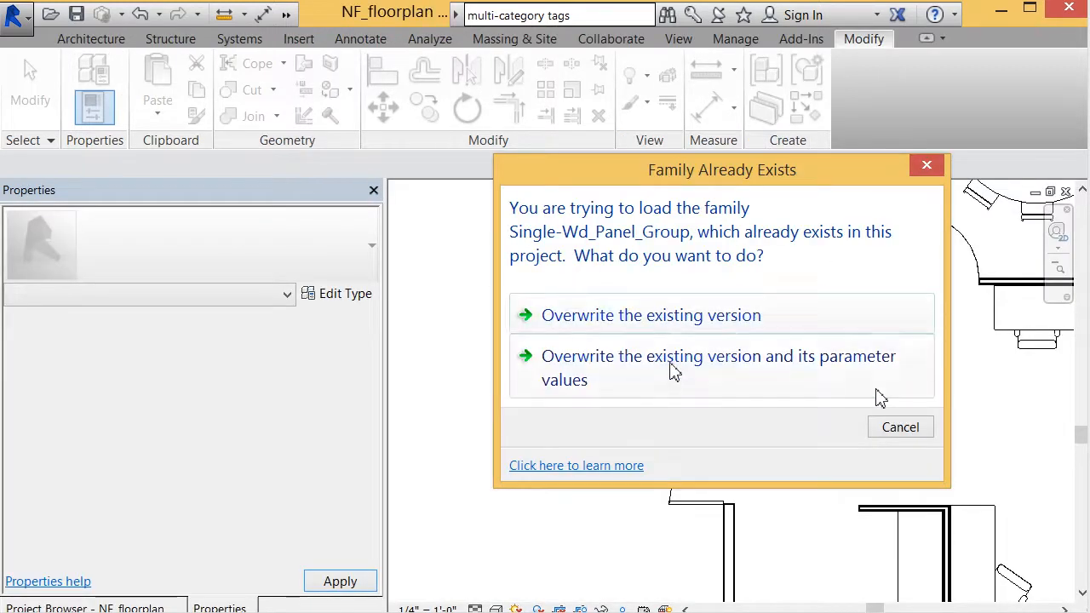
{"action": "left_click", "coordinate": [668, 366]}
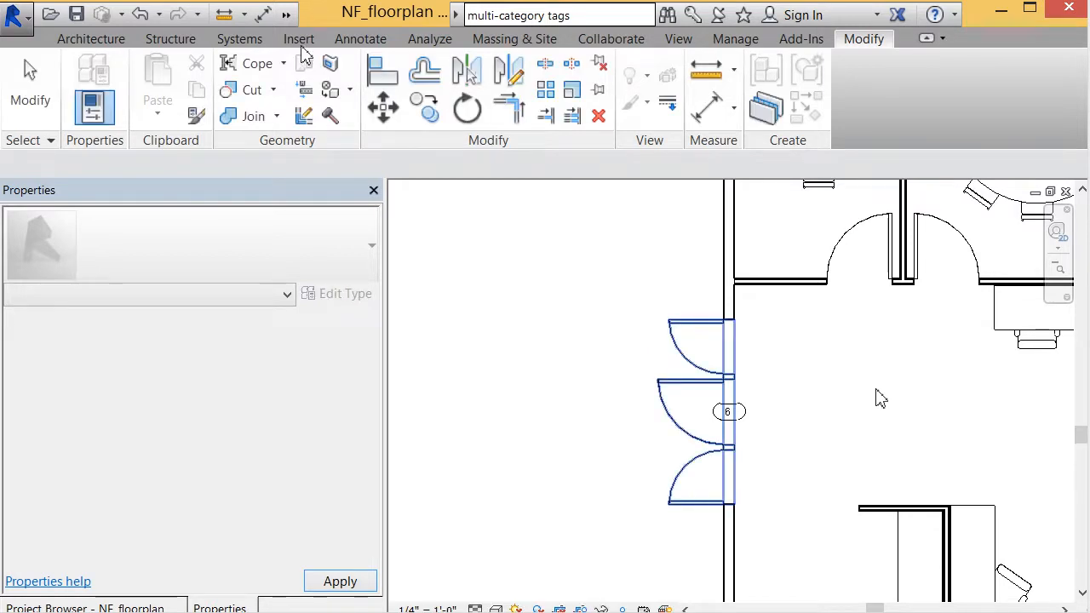
Step: Tag the upper and lower side doors of the west-wall door group by category and end tagging
{"action": "left_click", "coordinate": [365, 42]}
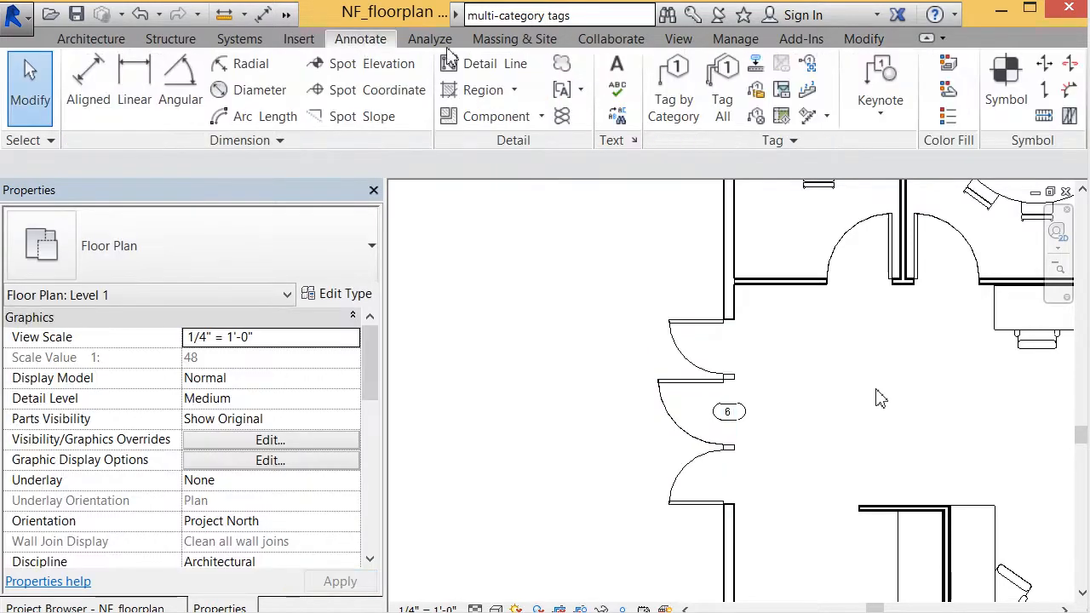
{"action": "left_click", "coordinate": [673, 113]}
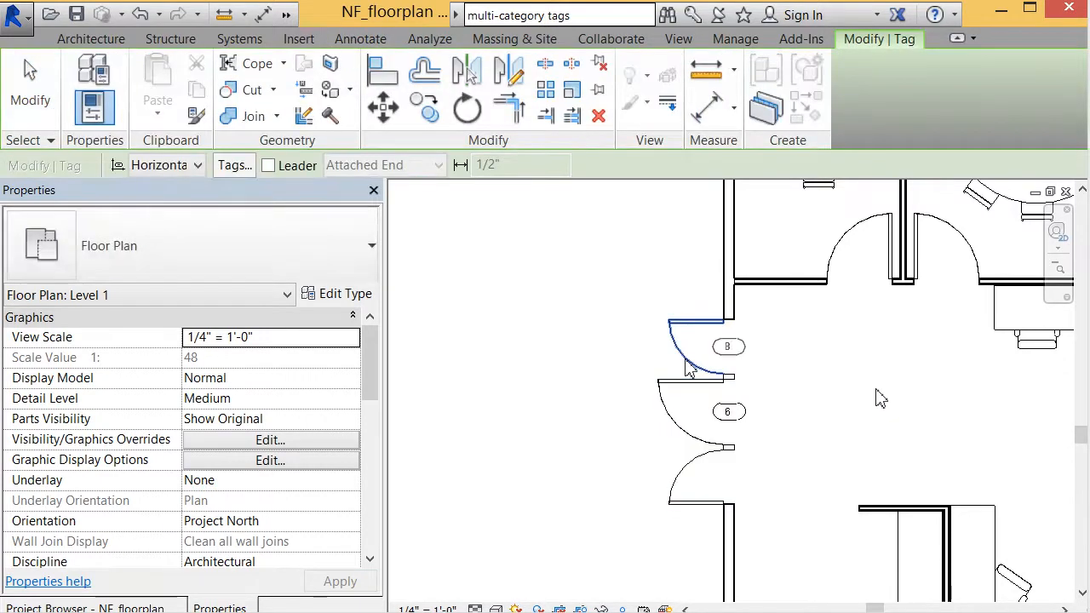
{"action": "left_click", "coordinate": [690, 368]}
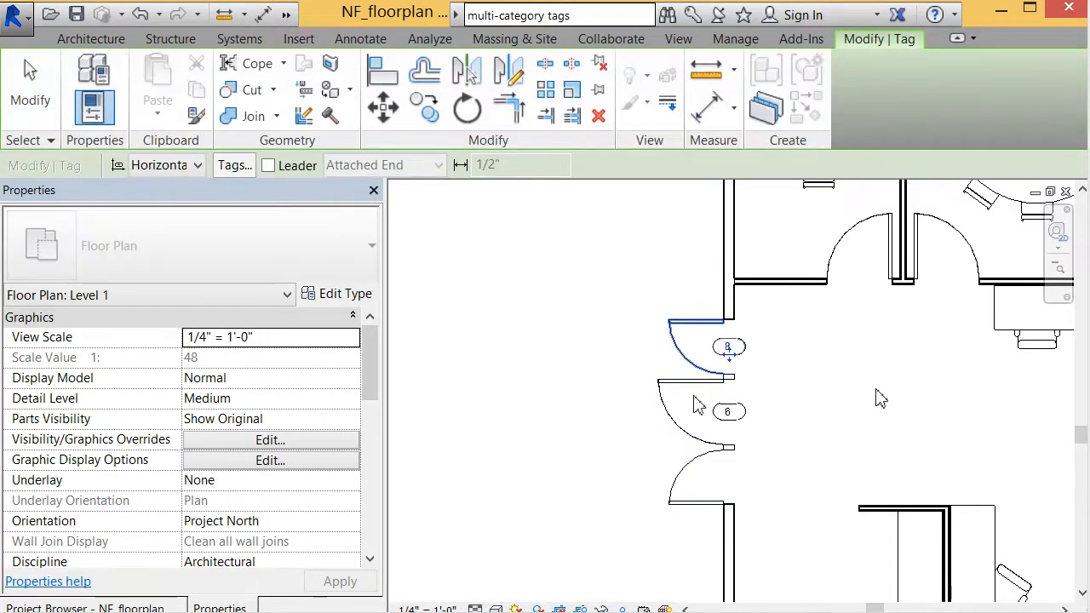
{"action": "left_click", "coordinate": [702, 466]}
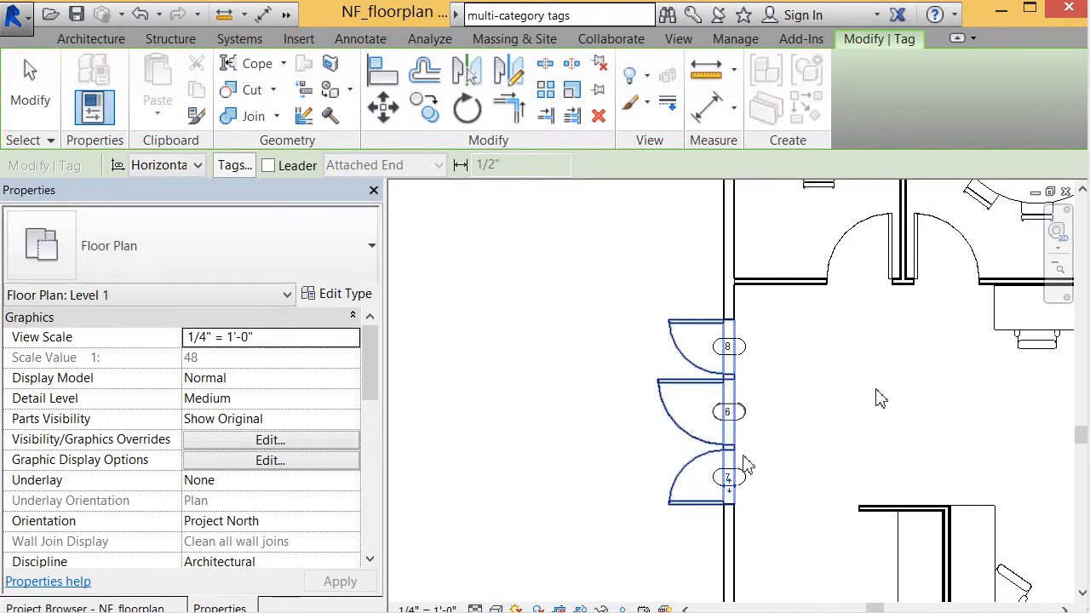
{"action": "left_click", "coordinate": [30, 94]}
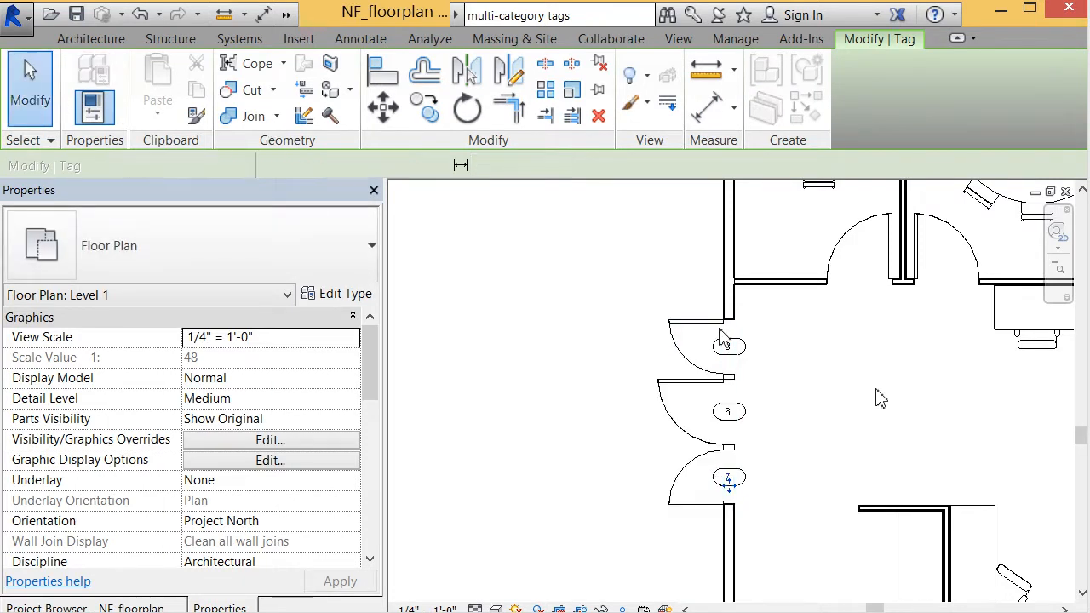
{"action": "left_click", "coordinate": [471, 332]}
Step: Place a Building Elevation below the two adjacent meeting-room doors, facing them, and open its elevation view
{"action": "scroll", "coordinate": [471, 332], "scroll_direction": "down", "scroll_amount": 4}
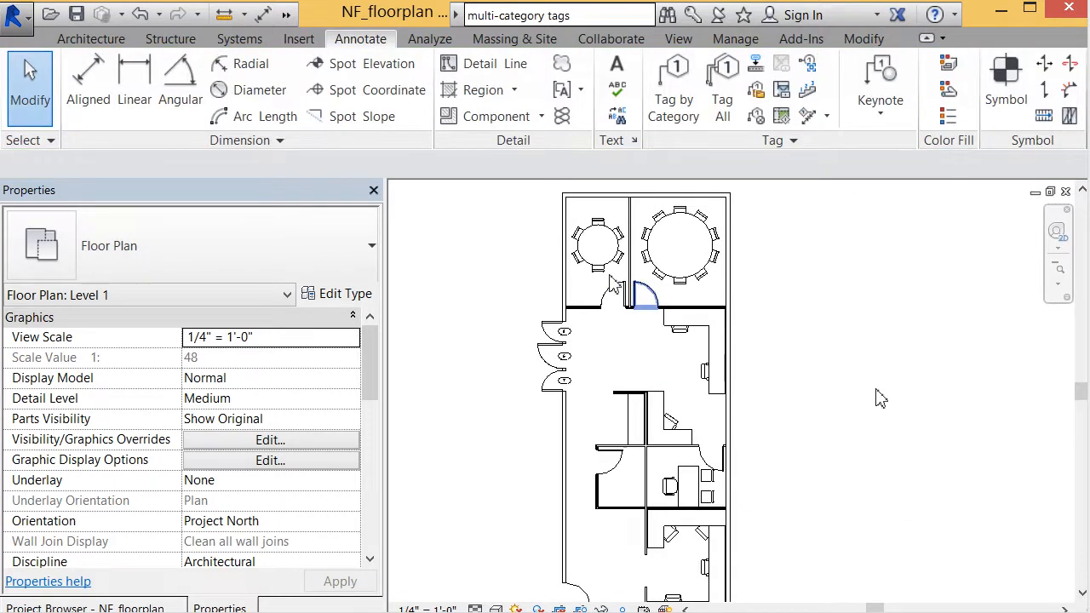
{"action": "scroll", "coordinate": [612, 298], "scroll_direction": "up", "scroll_amount": 4}
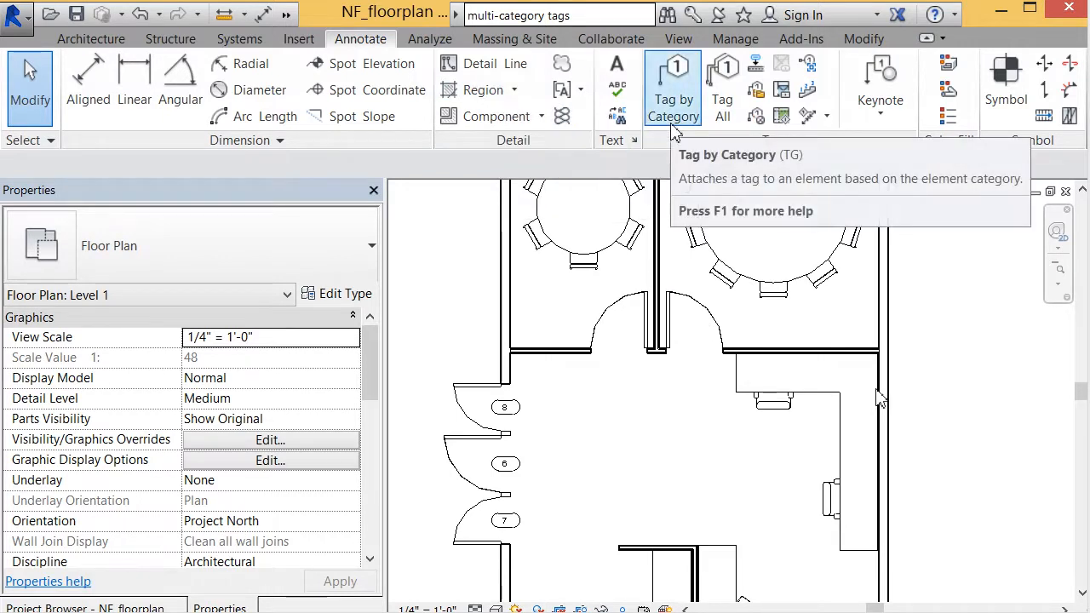
{"action": "left_click", "coordinate": [676, 43]}
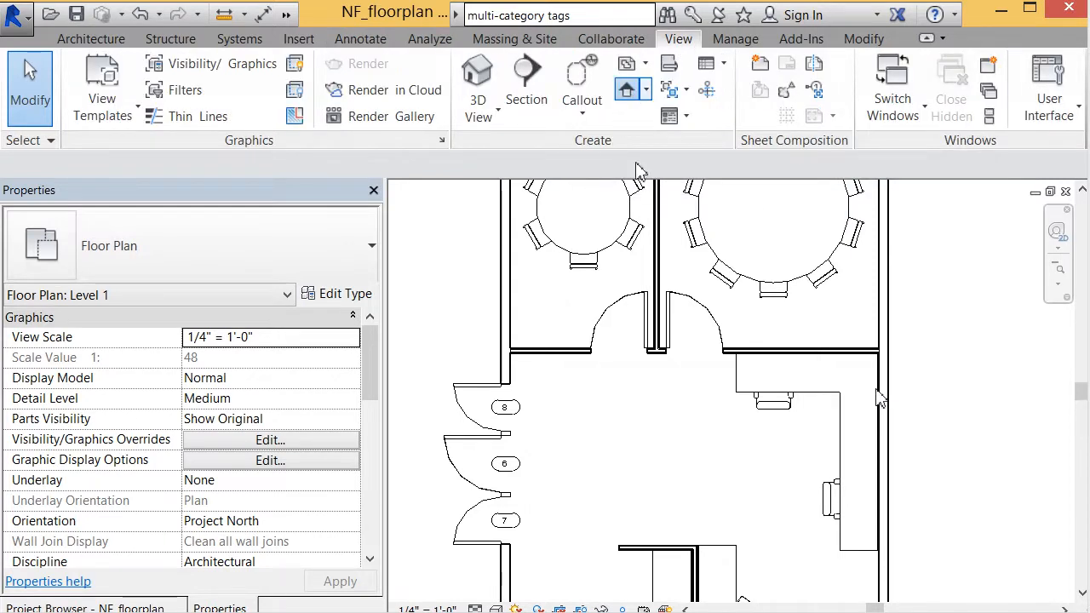
{"action": "left_click", "coordinate": [660, 422]}
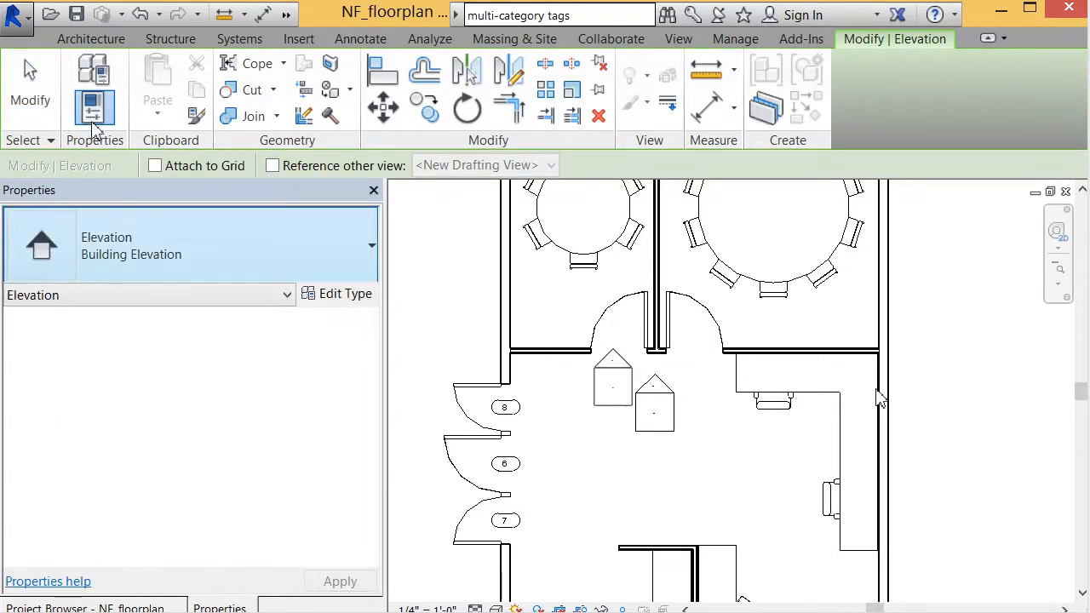
{"action": "left_click", "coordinate": [38, 79]}
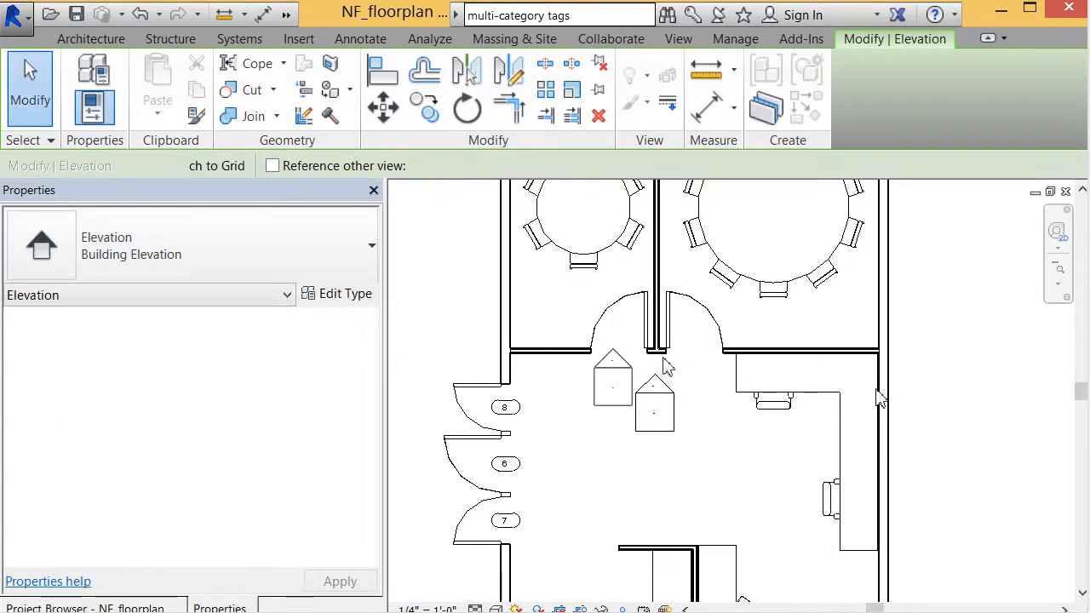
{"action": "key", "text": "Escape"}
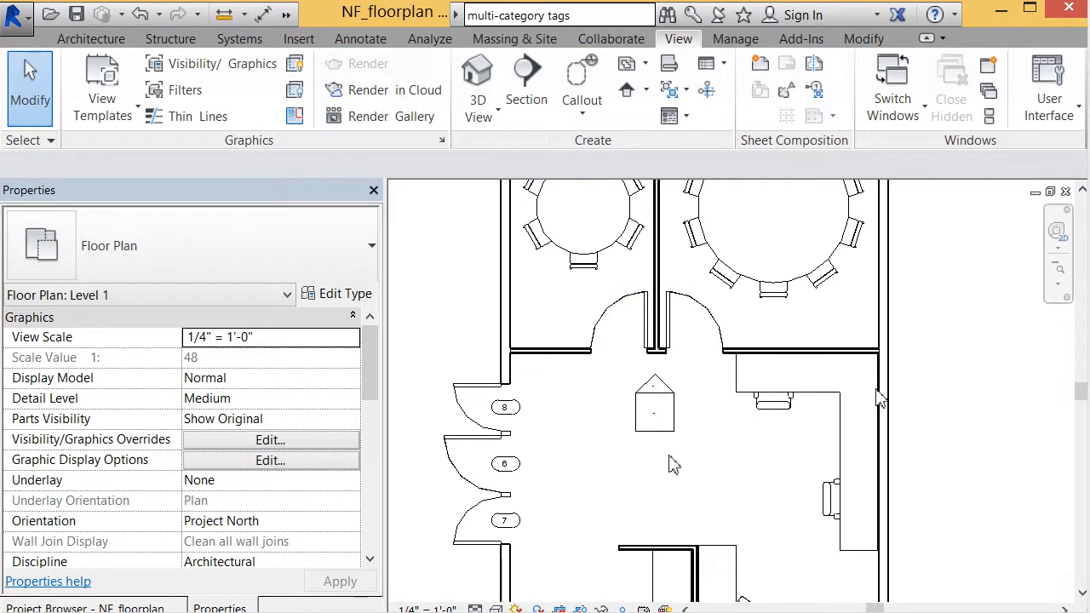
{"action": "double_click", "coordinate": [654, 392]}
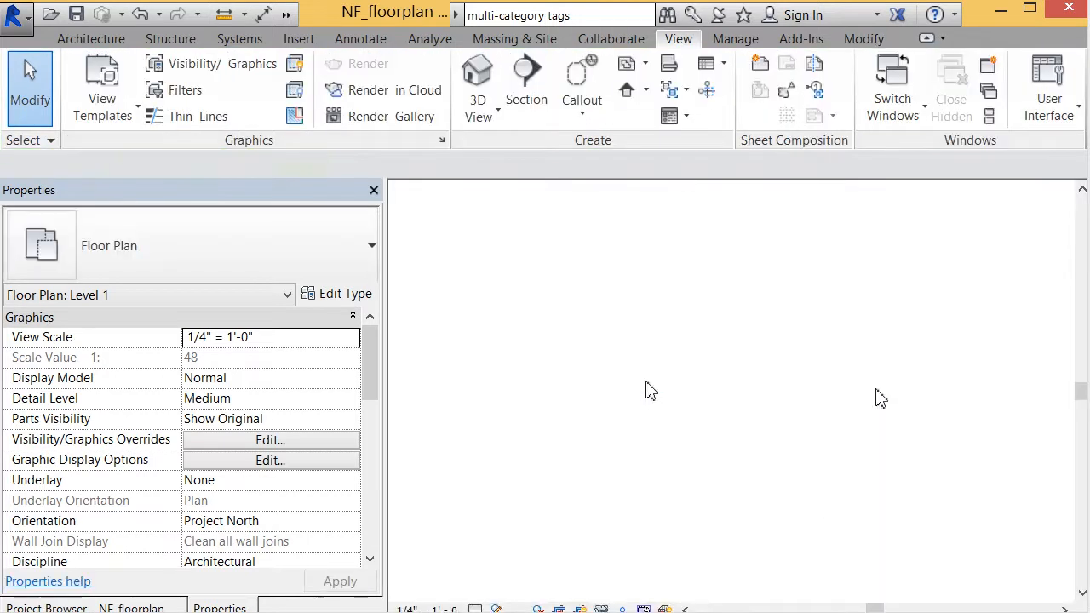
{"action": "scroll", "coordinate": [652, 583], "scroll_direction": "up", "scroll_amount": 3}
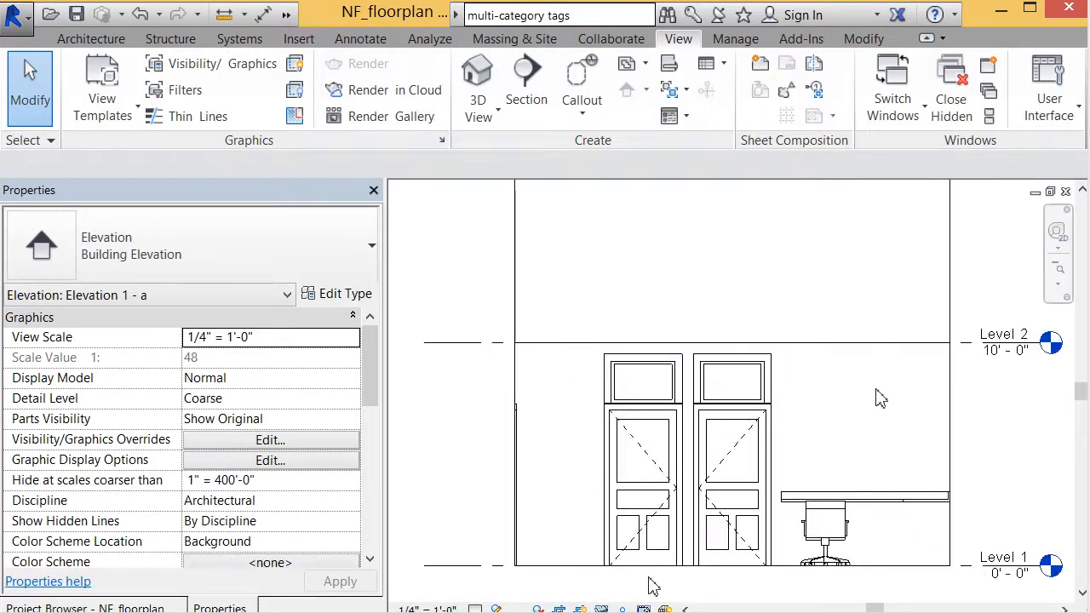
Step: Tag both meeting-room doors and the transom above each of them by category in the elevation
{"action": "left_click", "coordinate": [381, 49]}
{"action": "left_click", "coordinate": [674, 89]}
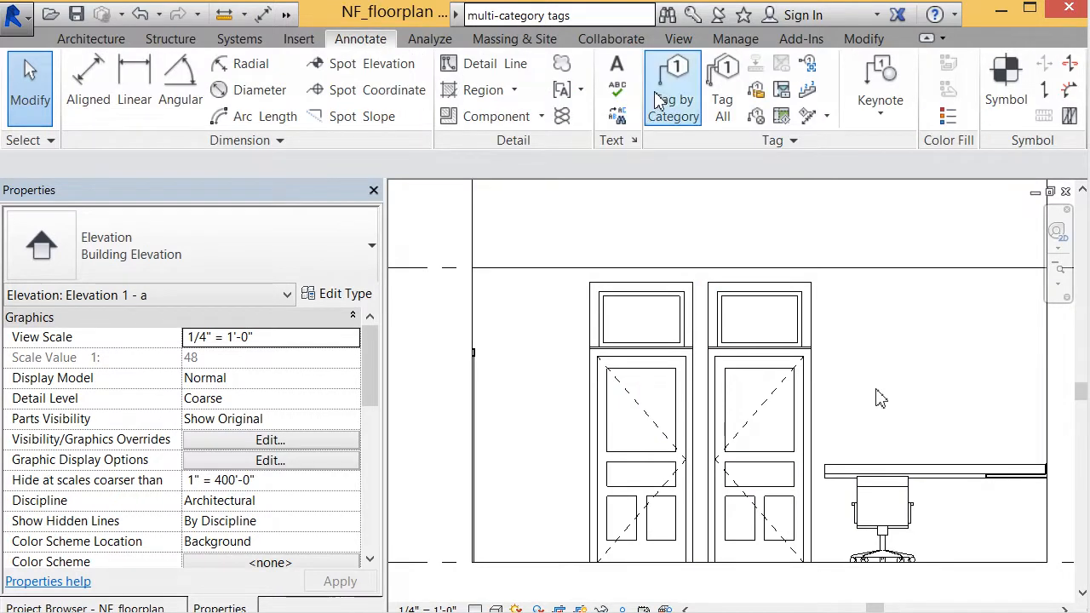
{"action": "left_click", "coordinate": [668, 356]}
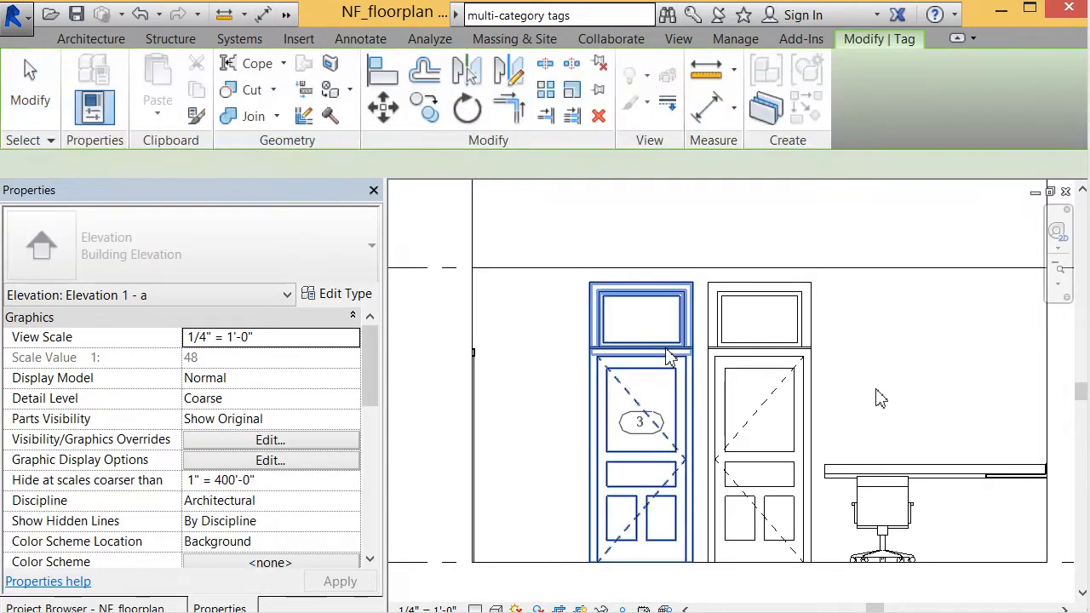
{"action": "left_click", "coordinate": [651, 339]}
{"action": "left_click", "coordinate": [764, 388]}
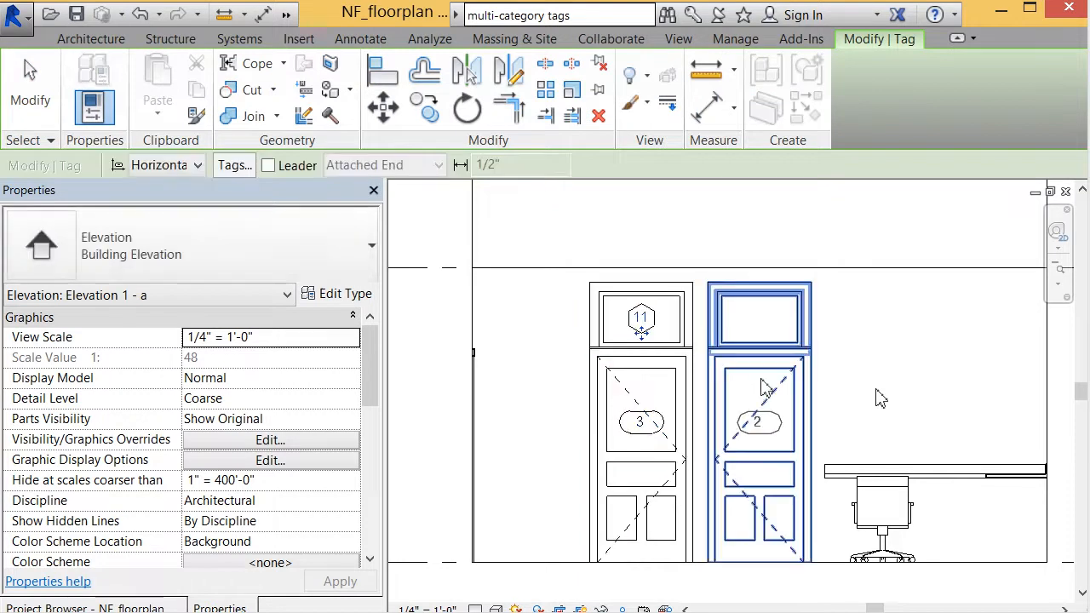
{"action": "left_click", "coordinate": [757, 333]}
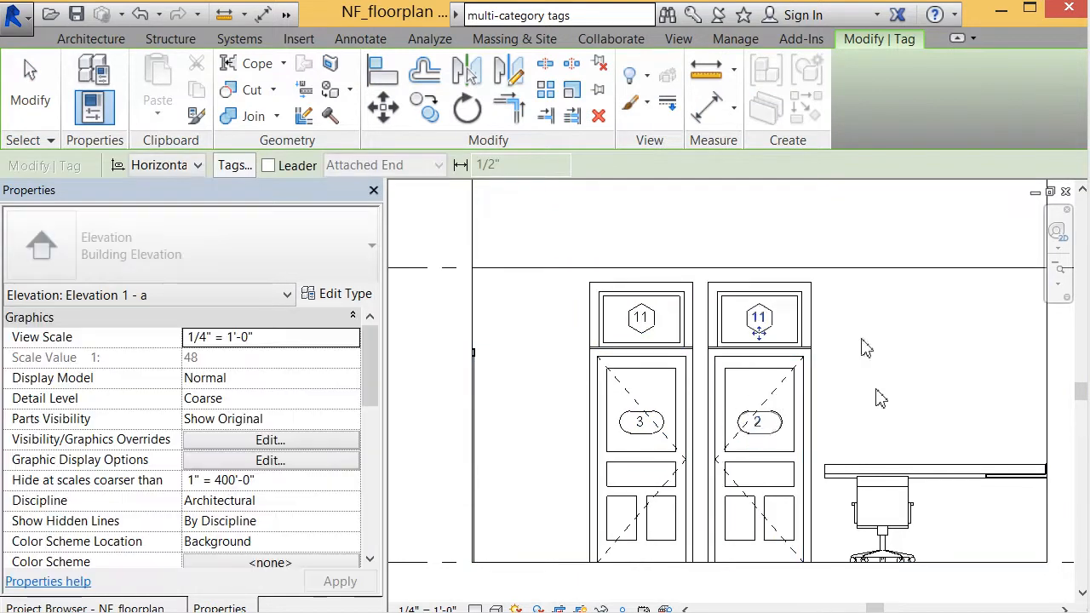
Step: End tagging in the elevation and return to the Level 1 floor plan
{"action": "left_click", "coordinate": [30, 85]}
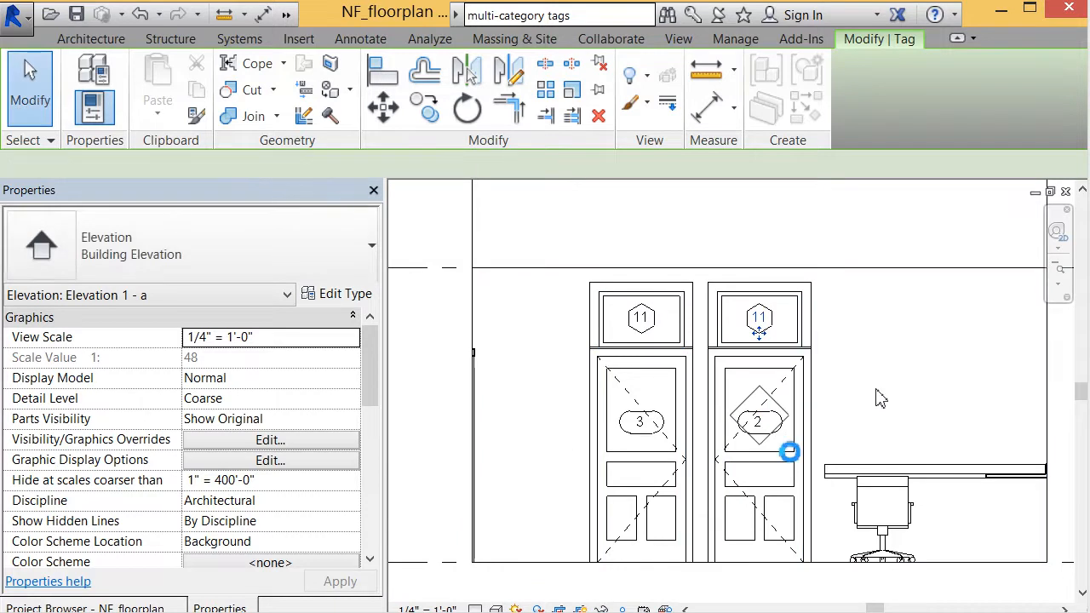
{"action": "left_click", "coordinate": [771, 433]}
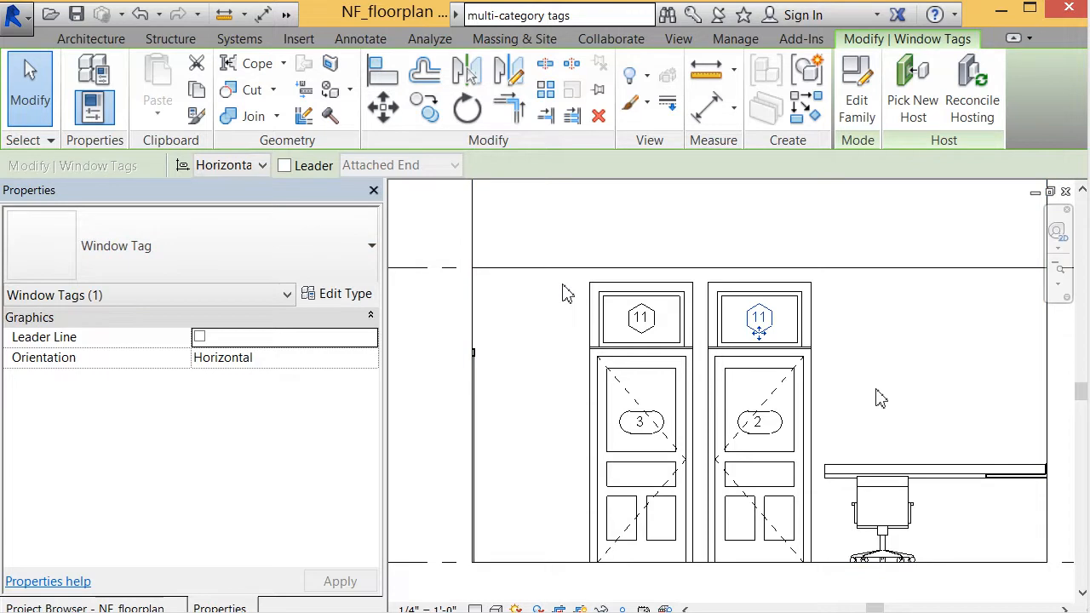
{"action": "key", "text": "ctrl+Tab"}
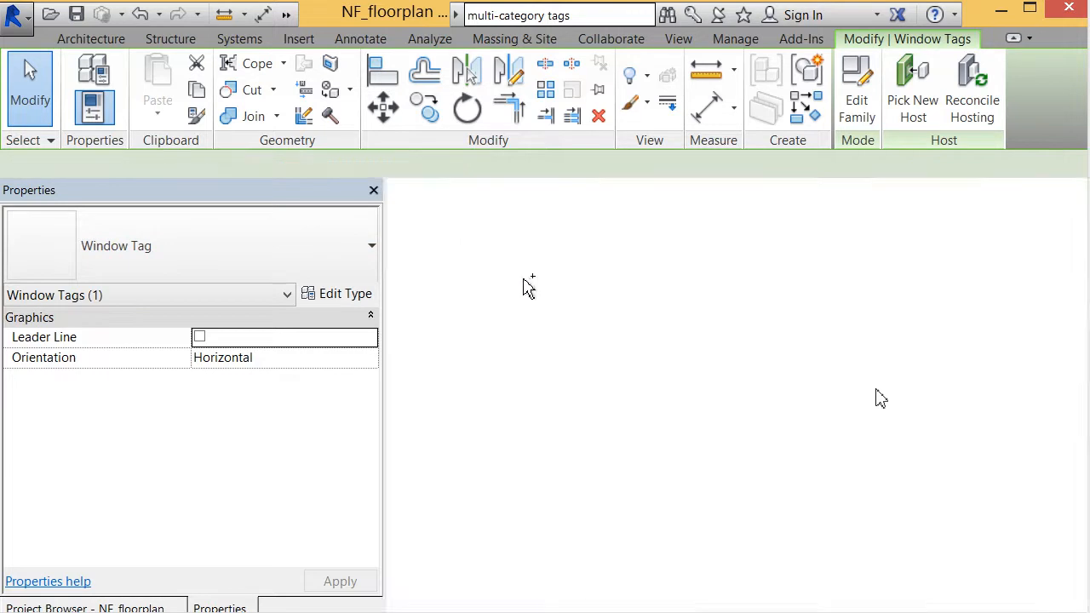
{"action": "left_click", "coordinate": [654, 452]}
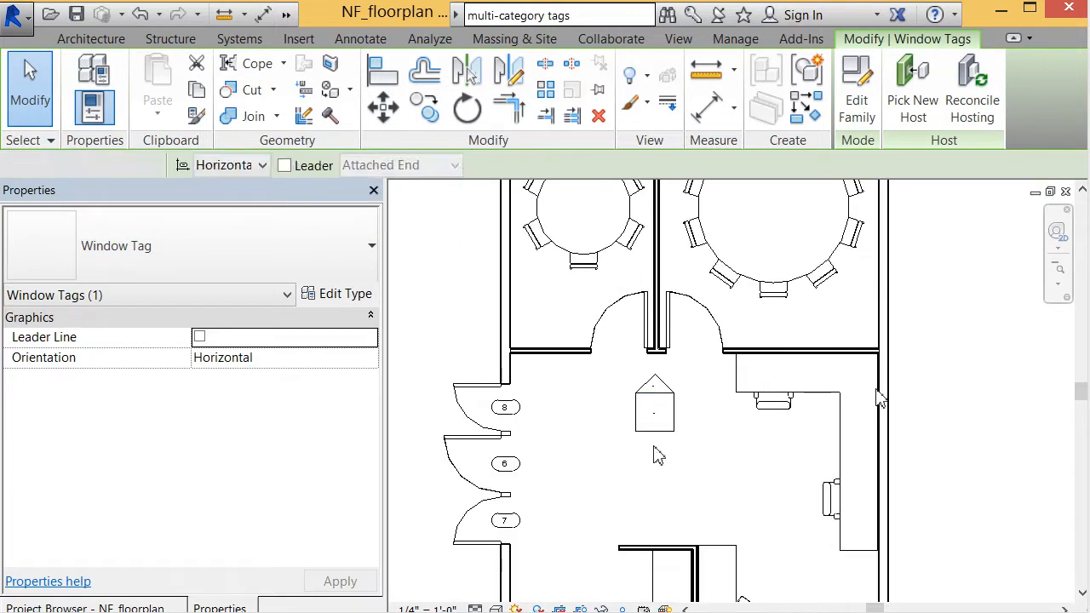
{"action": "scroll", "coordinate": [626, 345], "scroll_direction": "down", "scroll_amount": 1}
{"action": "scroll", "coordinate": [626, 344], "scroll_direction": "down", "scroll_amount": 1}
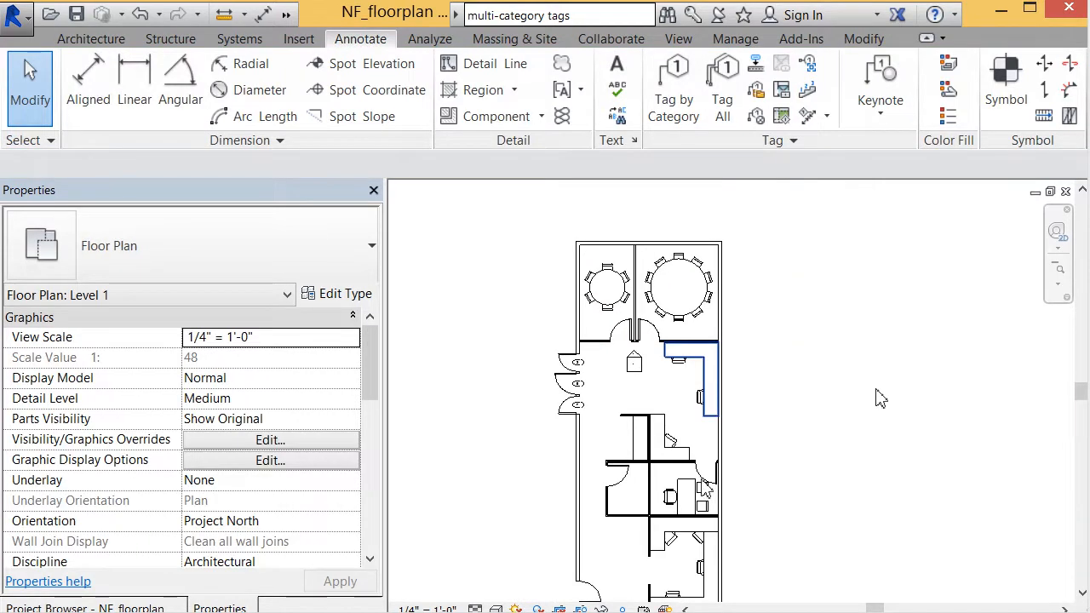
Step: Select the single office's door near the east wall and load the M_tag_panel family from the Desktop's NF_1 folder as the door tag
{"action": "scroll", "coordinate": [705, 484], "scroll_direction": "up", "scroll_amount": 5}
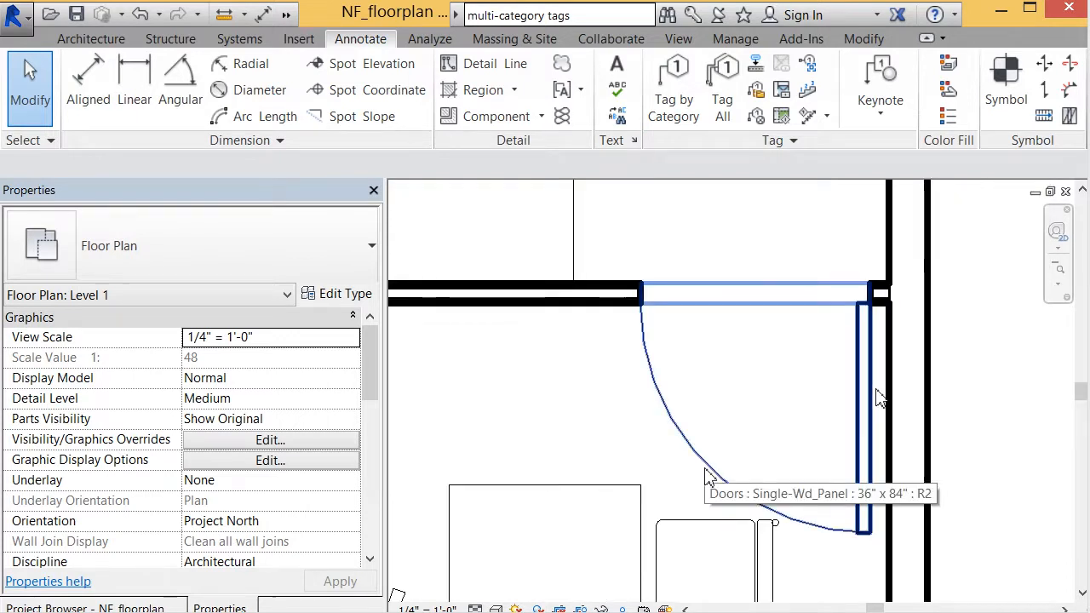
{"action": "left_click", "coordinate": [705, 477]}
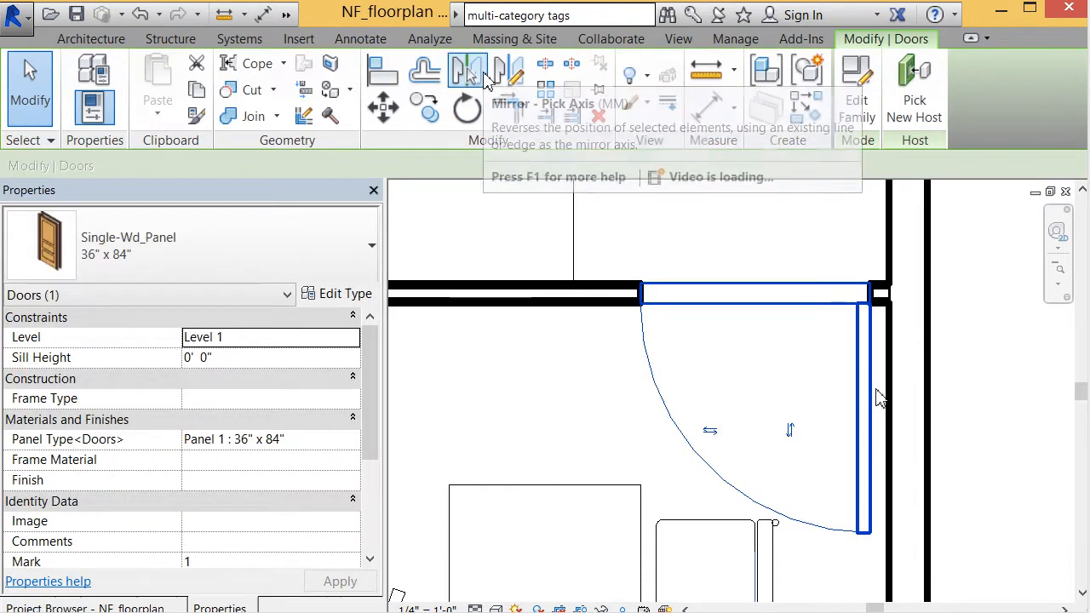
{"action": "left_click", "coordinate": [375, 41]}
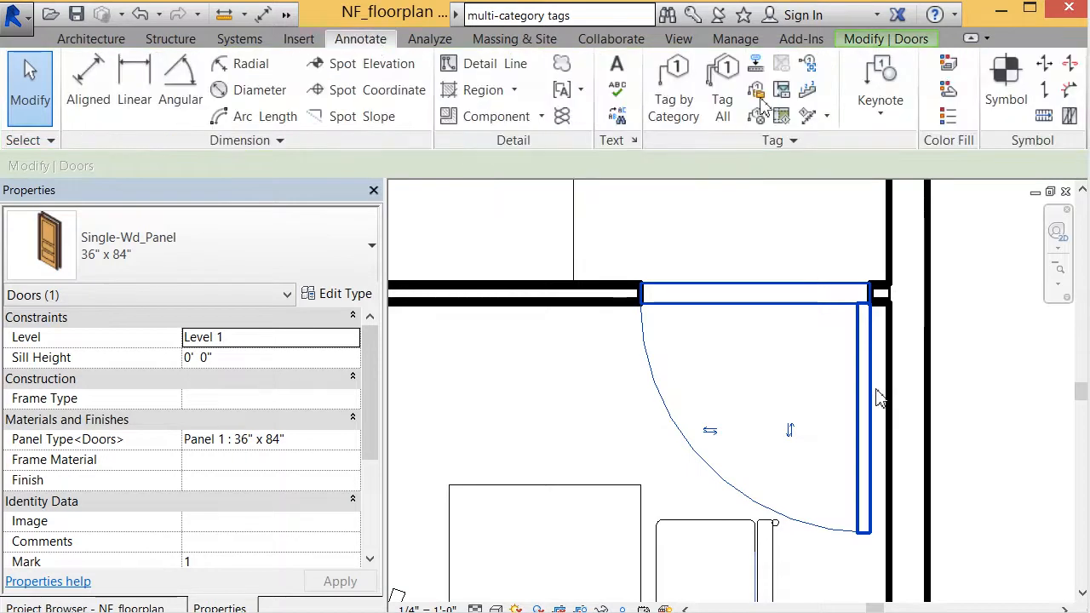
{"action": "left_click", "coordinate": [771, 140]}
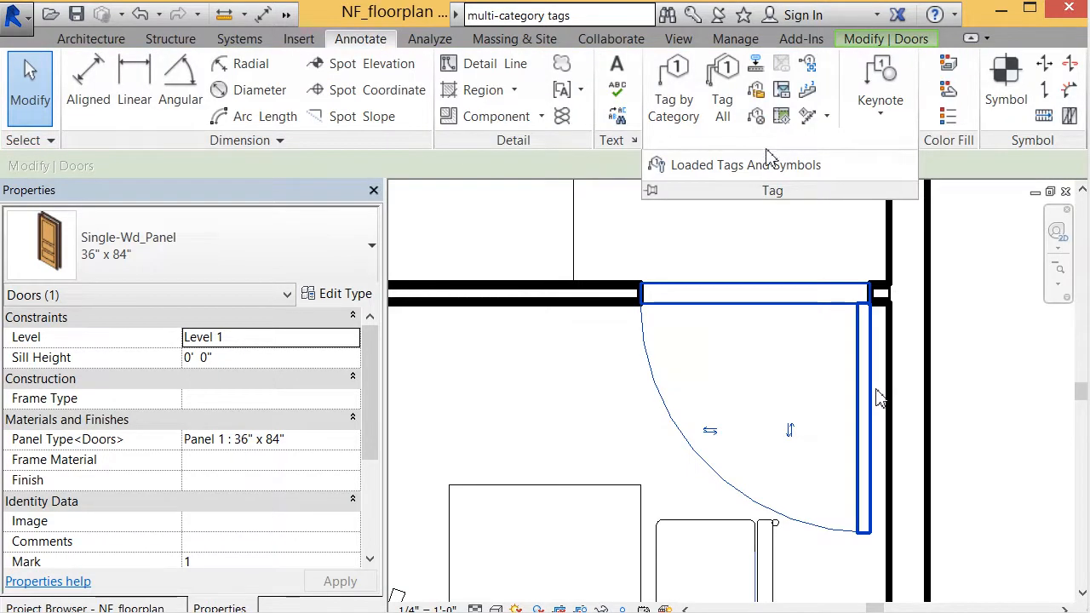
{"action": "left_click", "coordinate": [770, 166]}
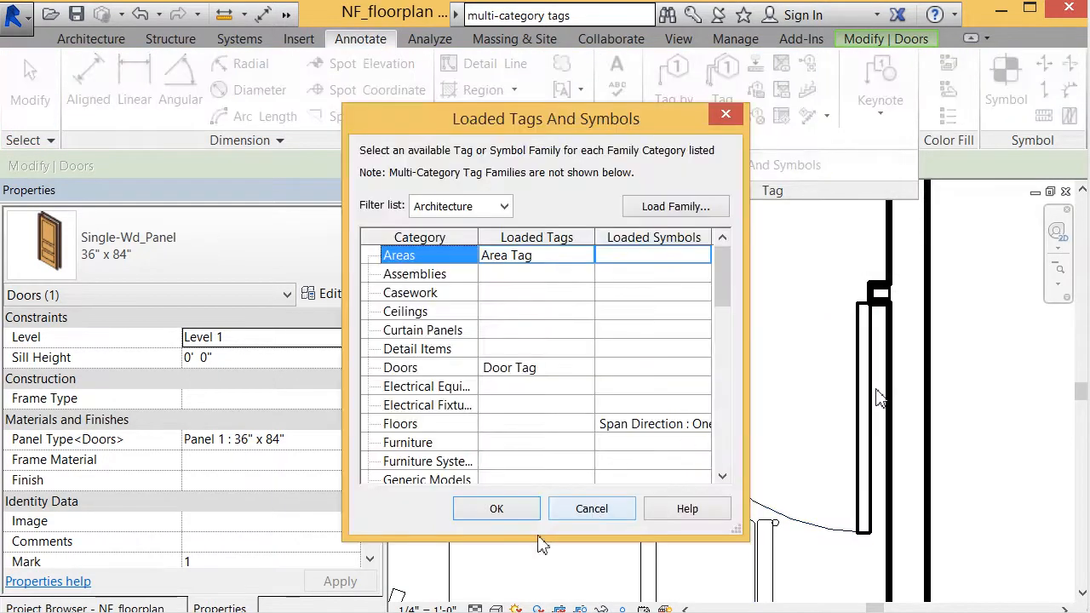
{"action": "left_click", "coordinate": [671, 208]}
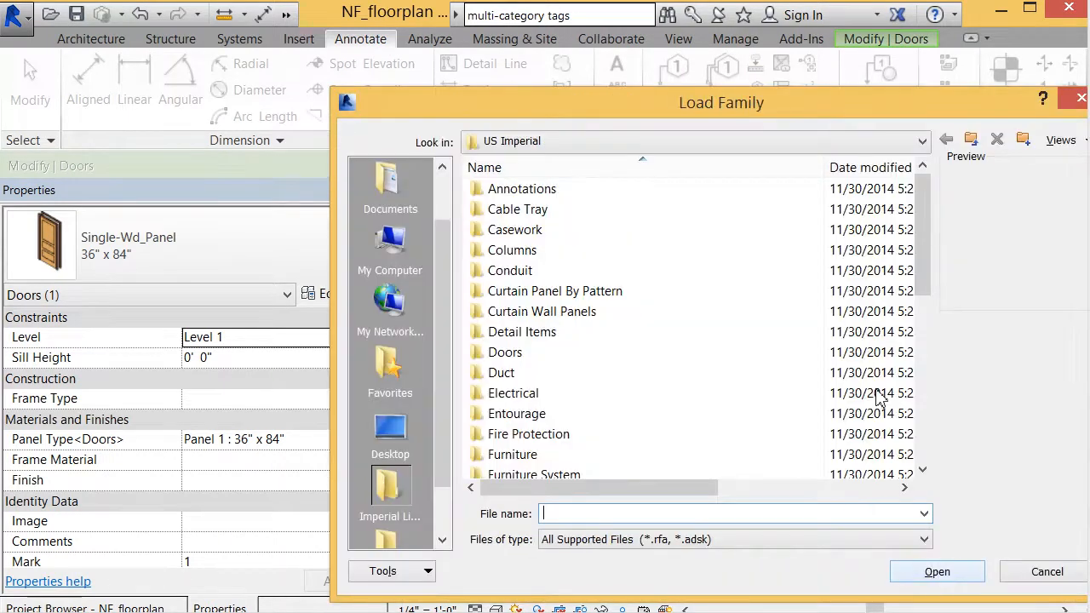
{"action": "left_click", "coordinate": [391, 430]}
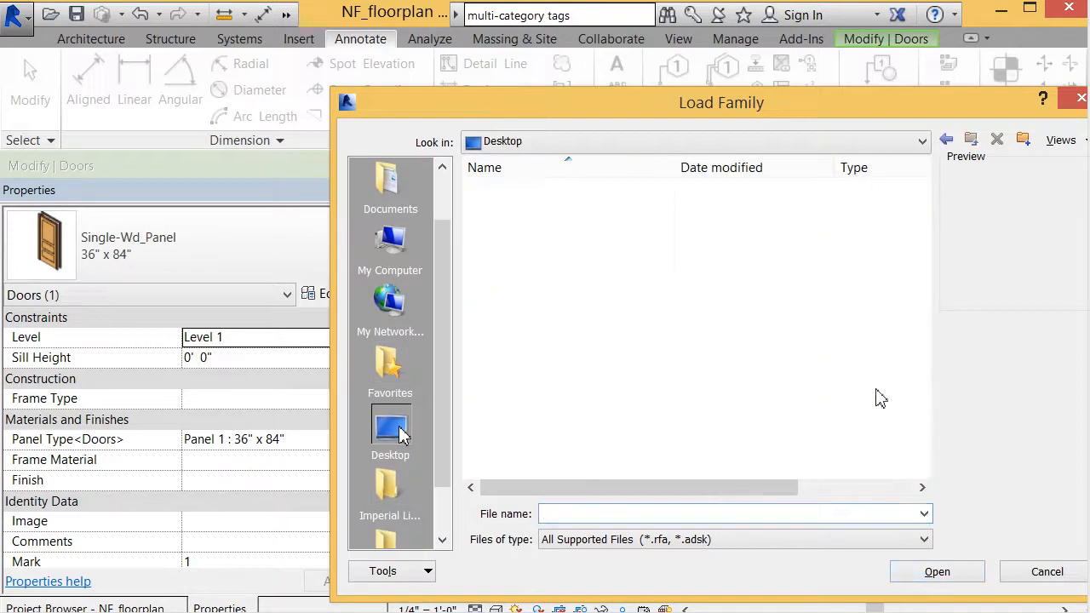
{"action": "double_click", "coordinate": [503, 332]}
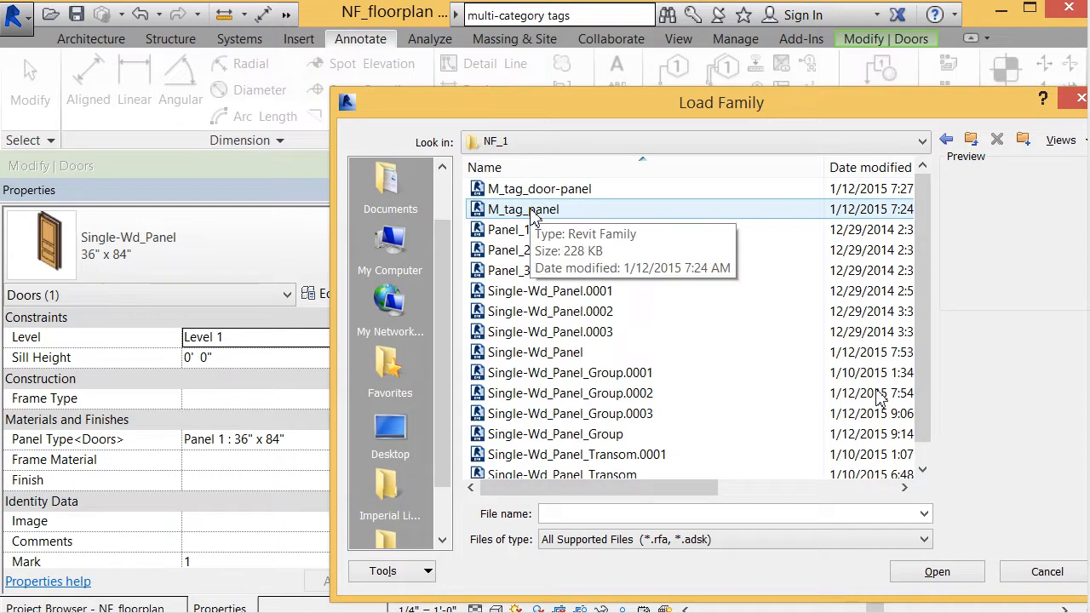
{"action": "left_click", "coordinate": [534, 214]}
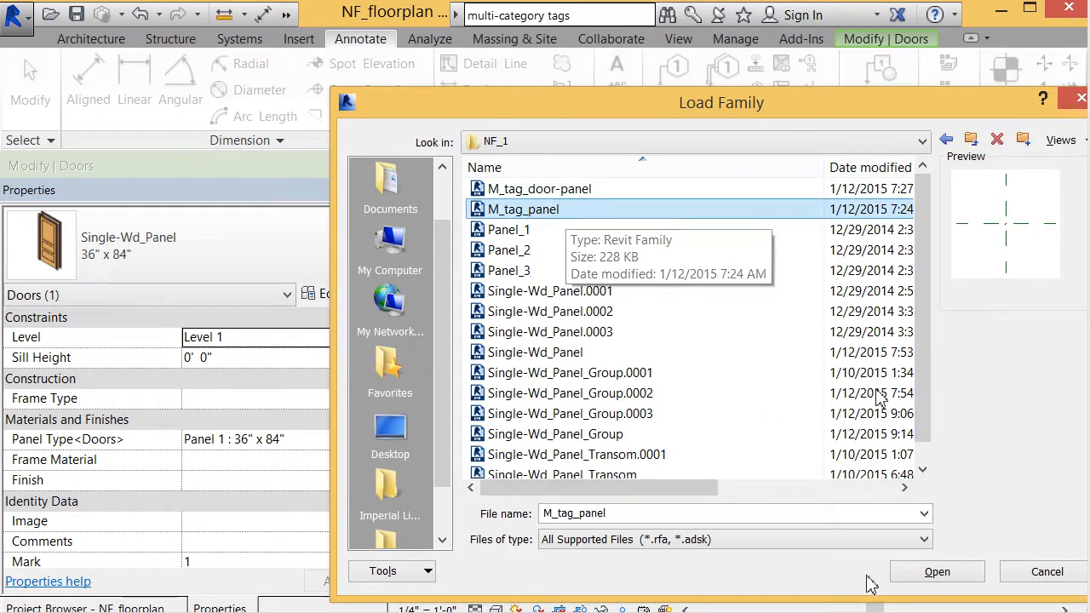
{"action": "left_click", "coordinate": [914, 580]}
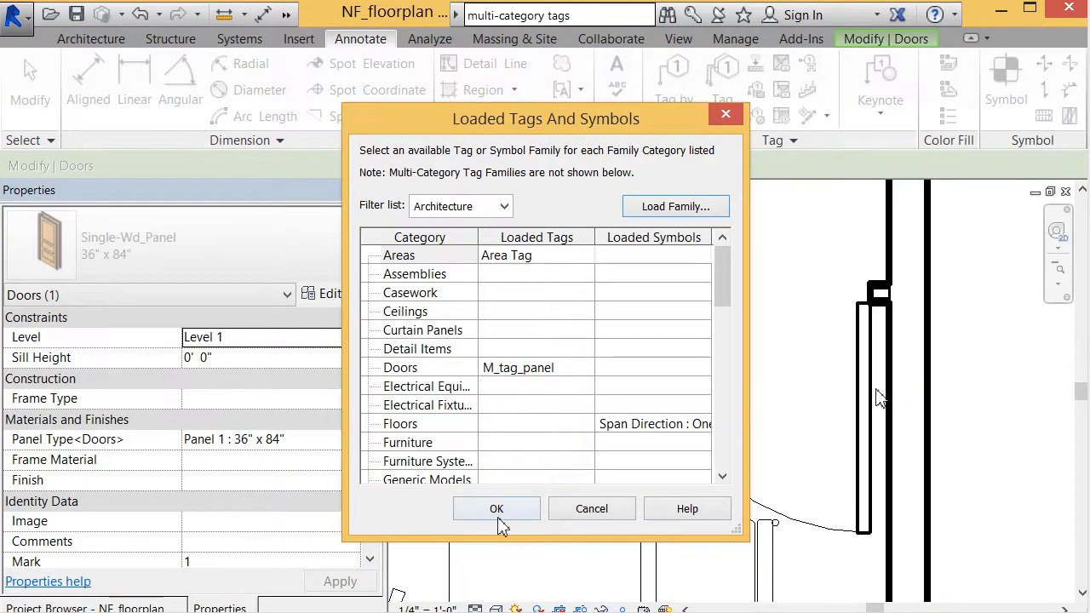
{"action": "left_click", "coordinate": [499, 510]}
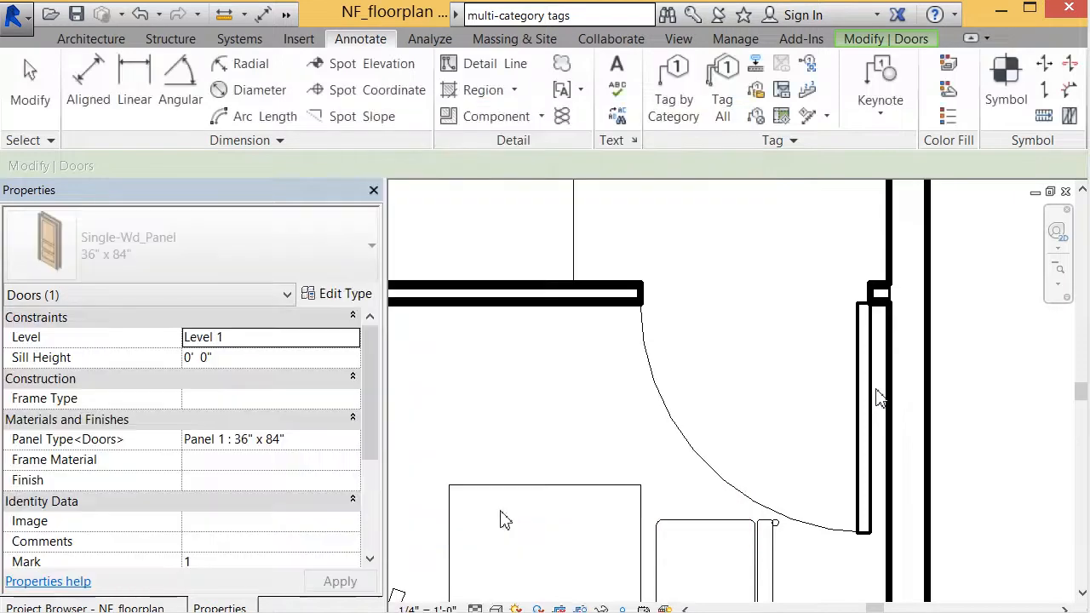
{"action": "key", "text": "Escape"}
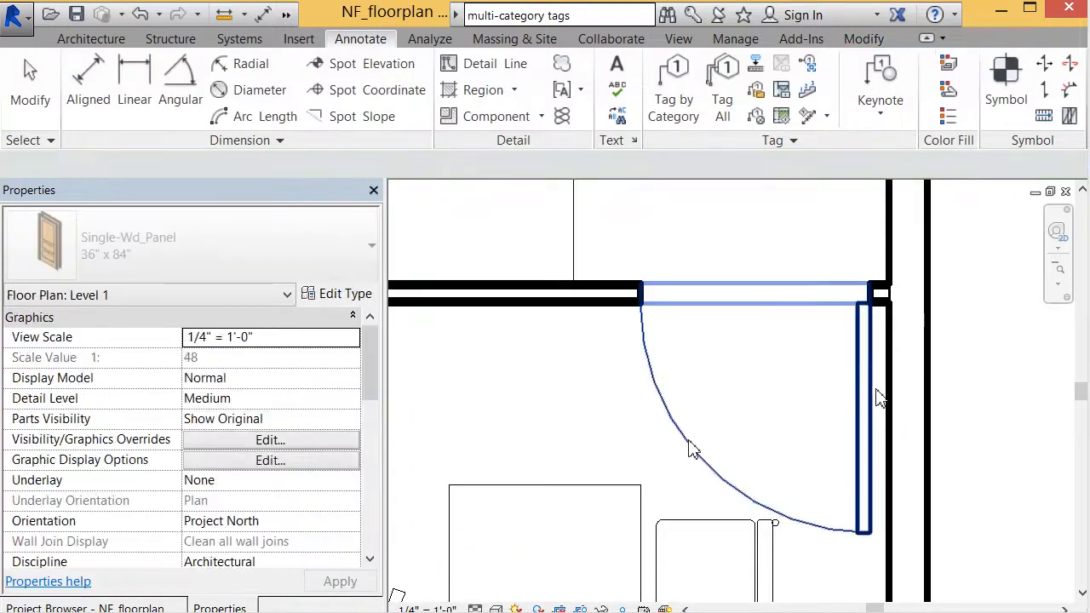
Step: Tag the single office's door by category with the loaded panel tag and end tagging
{"action": "left_click", "coordinate": [676, 85]}
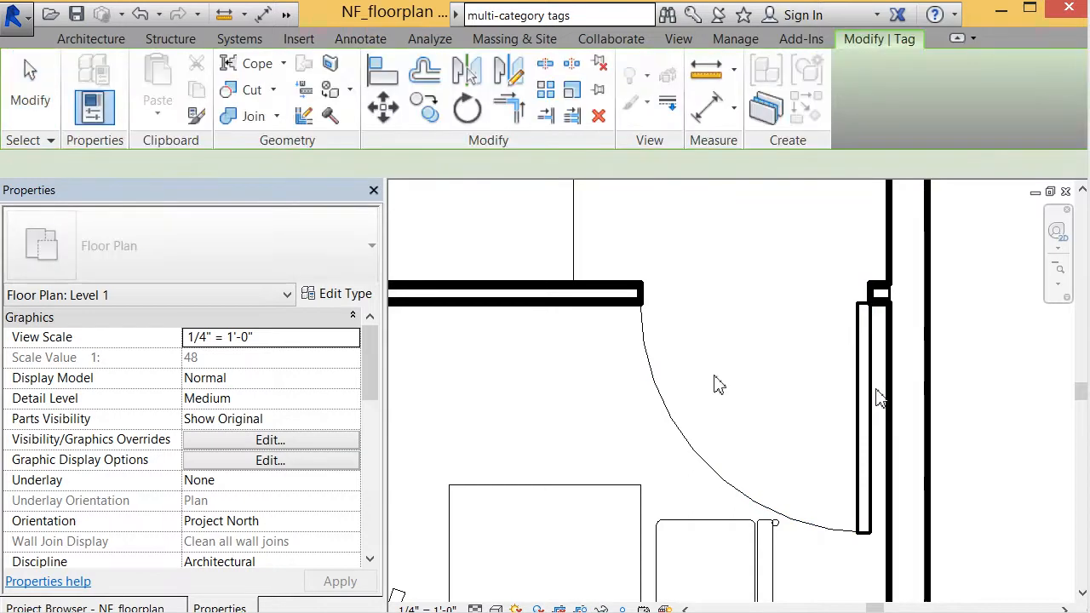
{"action": "left_click", "coordinate": [766, 296]}
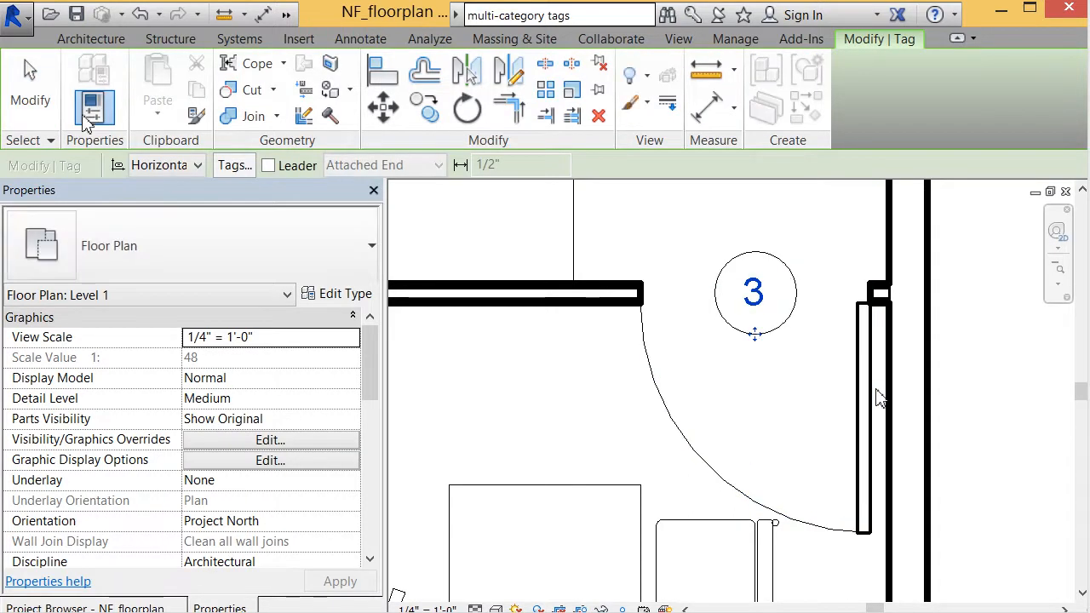
{"action": "left_click", "coordinate": [30, 93]}
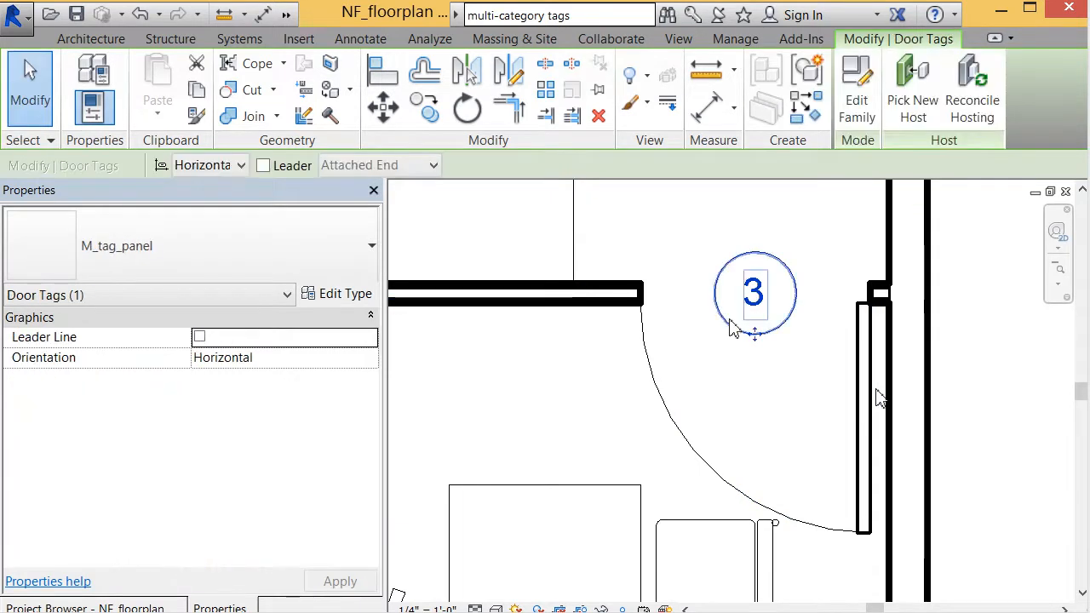
Step: Change the flush door of the small room west of the office to the Single-Wd_Panel 36" x 84" type
{"action": "scroll", "coordinate": [733, 322], "scroll_direction": "down", "scroll_amount": 3}
{"action": "scroll", "coordinate": [732, 324], "scroll_direction": "down", "scroll_amount": 2}
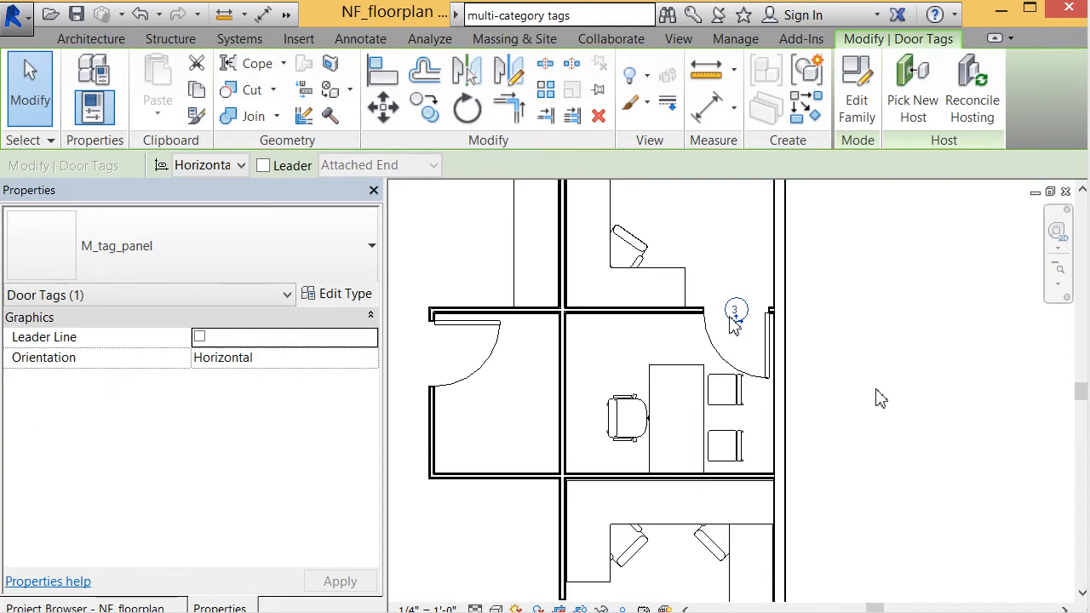
{"action": "scroll", "coordinate": [734, 324], "scroll_direction": "down", "scroll_amount": 2}
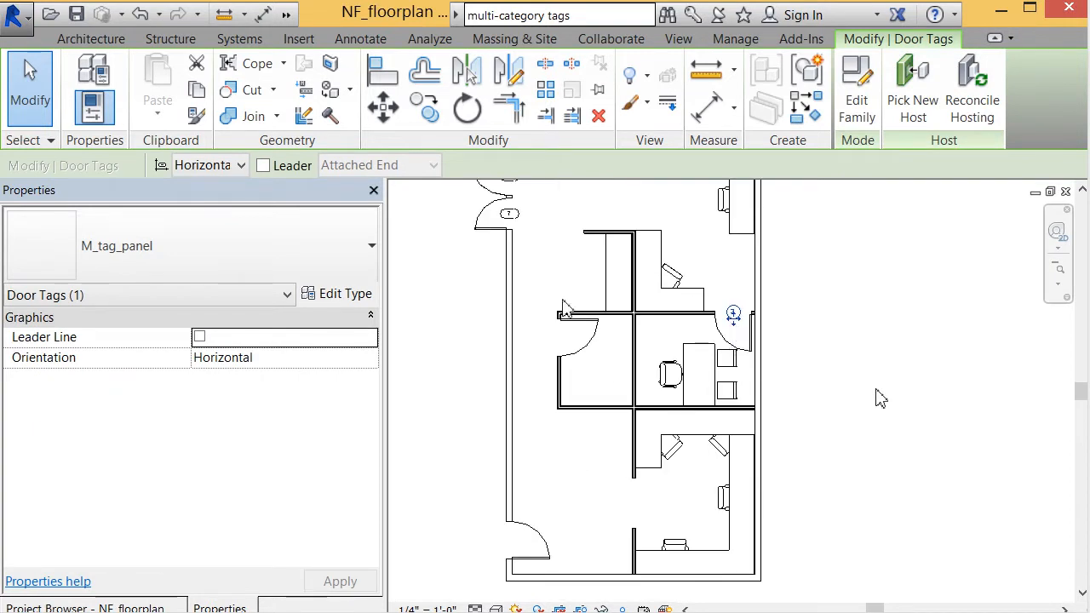
{"action": "scroll", "coordinate": [528, 282], "scroll_direction": "up", "scroll_amount": 3}
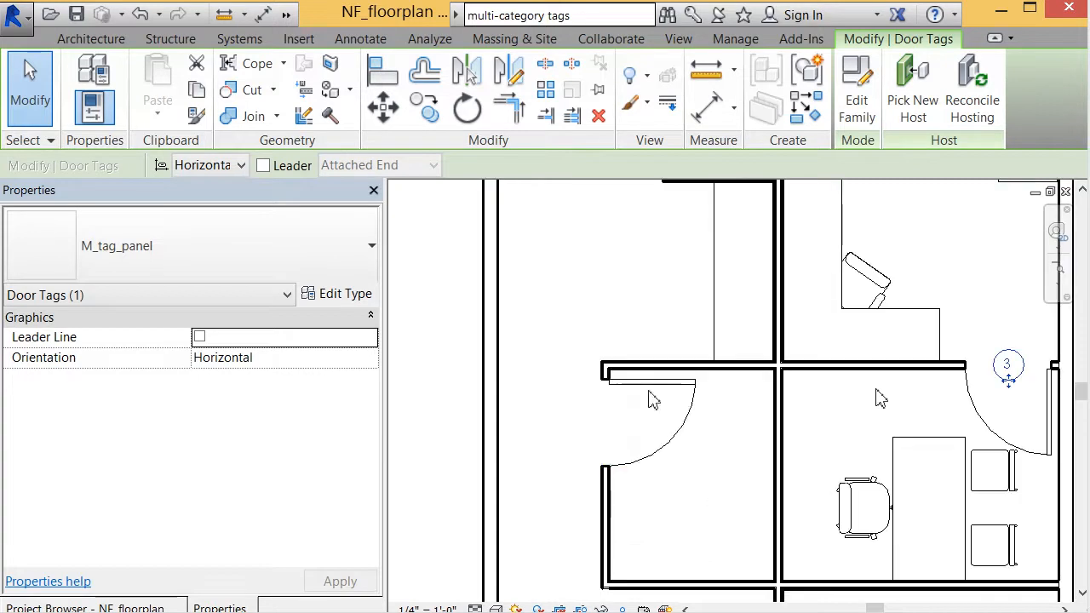
{"action": "left_click", "coordinate": [687, 421]}
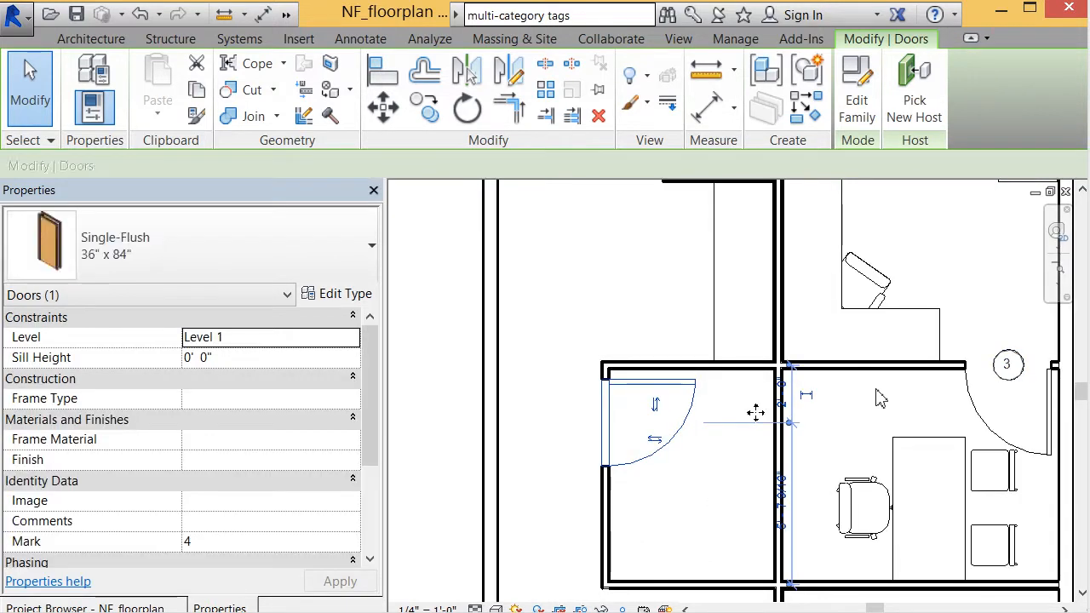
{"action": "left_click", "coordinate": [368, 260]}
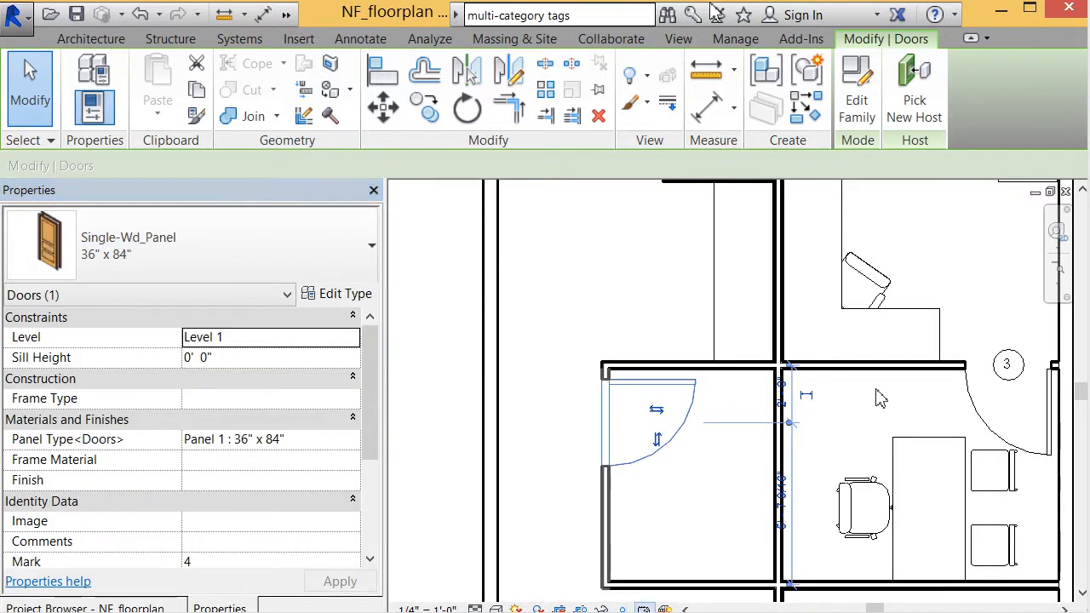
Step: Deselect the door and load the M_tag_door-panel tag family from the Desktop's NF_1 folder, keeping M_tag_panel as the door tag
{"action": "left_click", "coordinate": [360, 38]}
{"action": "key", "text": "Escape"}
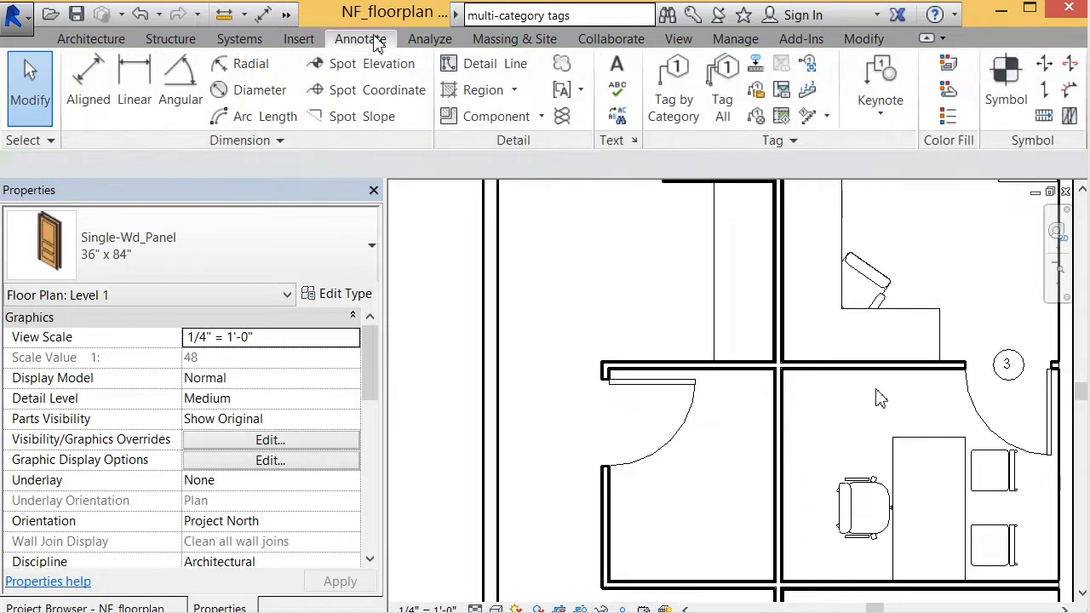
{"action": "left_click", "coordinate": [800, 143]}
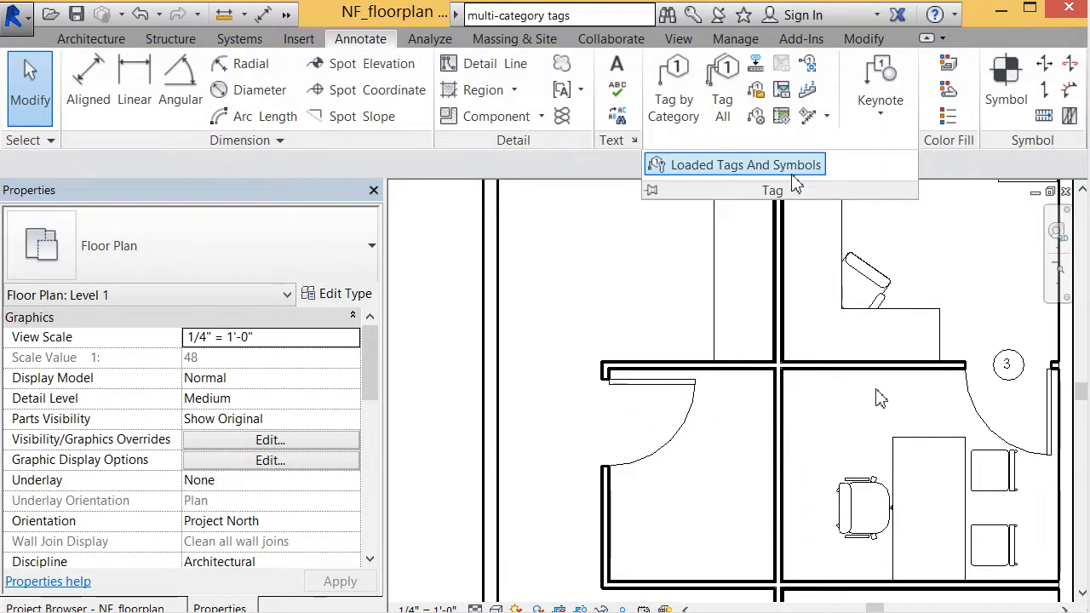
{"action": "left_click", "coordinate": [792, 171]}
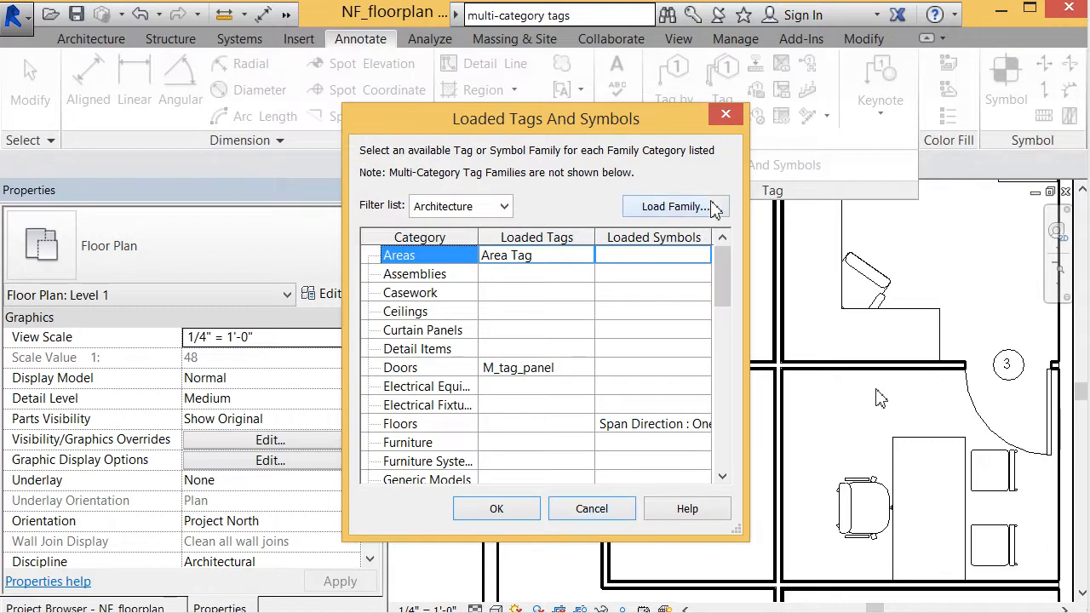
{"action": "left_click", "coordinate": [672, 206]}
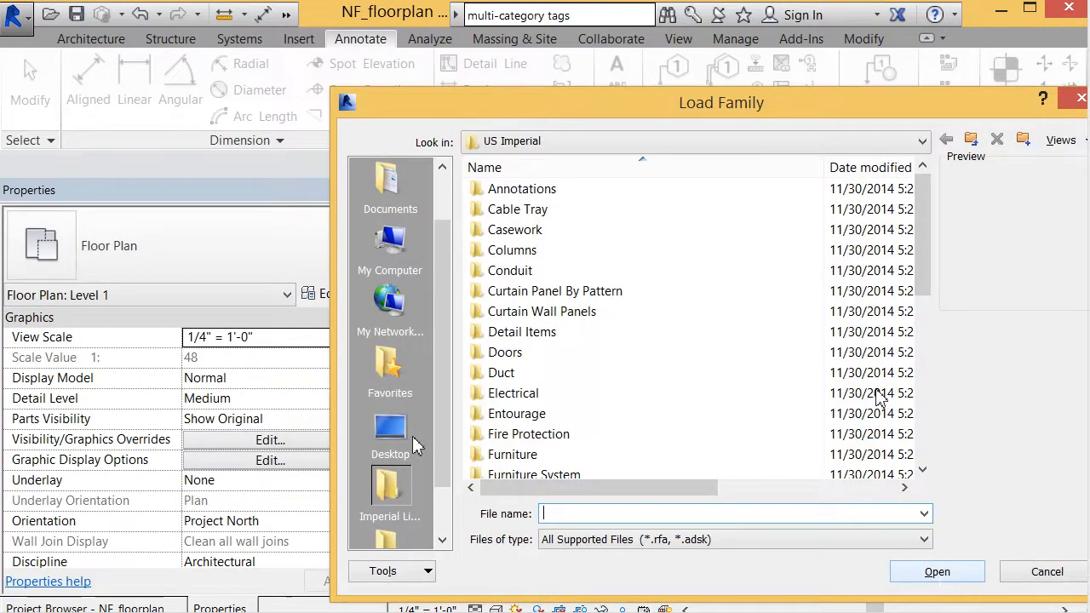
{"action": "left_click", "coordinate": [389, 427]}
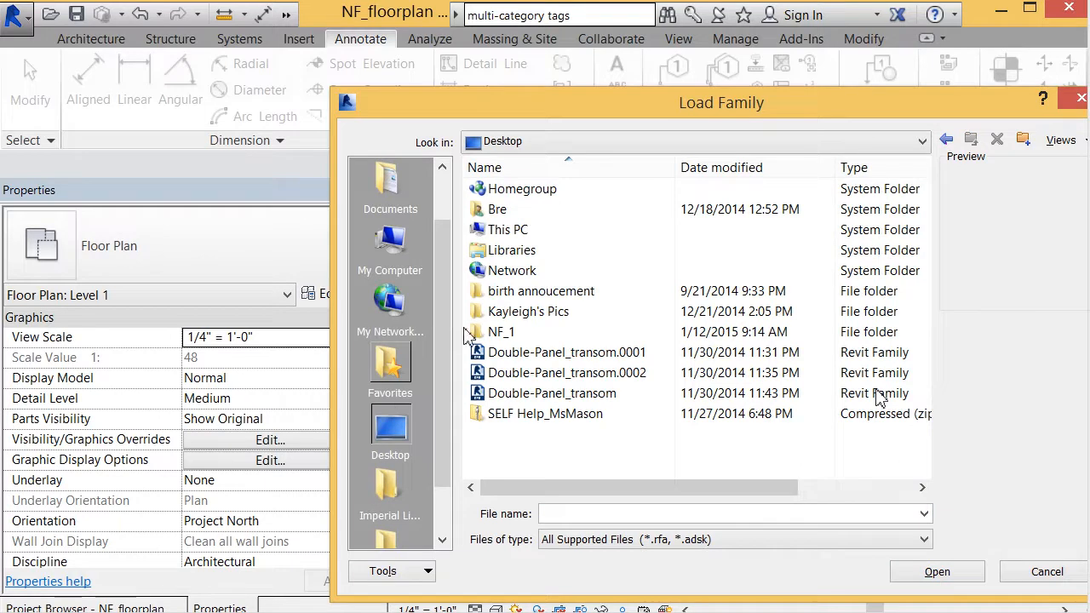
{"action": "double_click", "coordinate": [499, 332]}
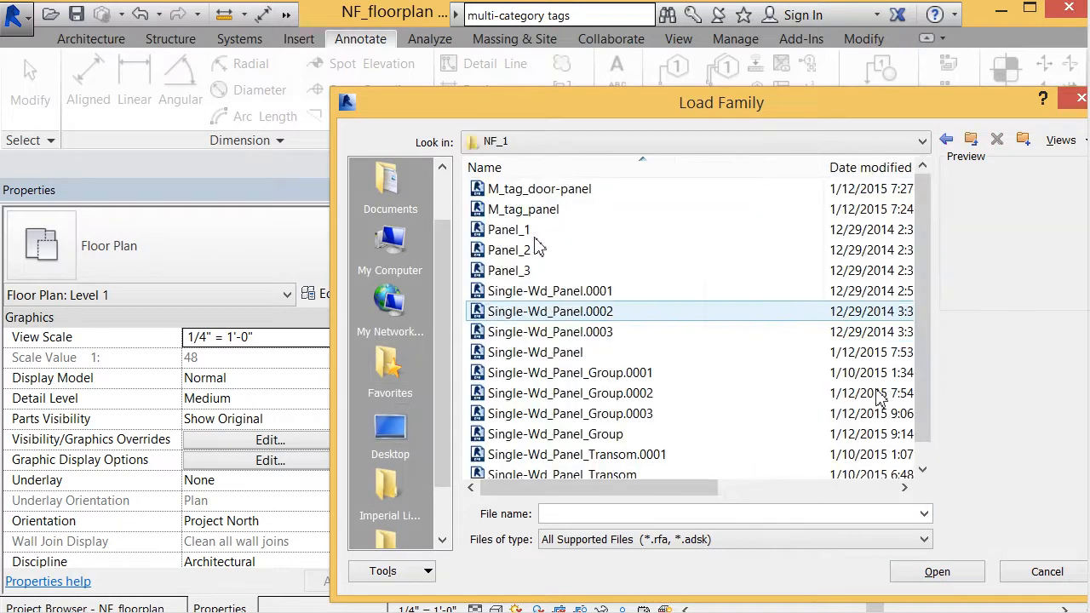
{"action": "left_click", "coordinate": [546, 192]}
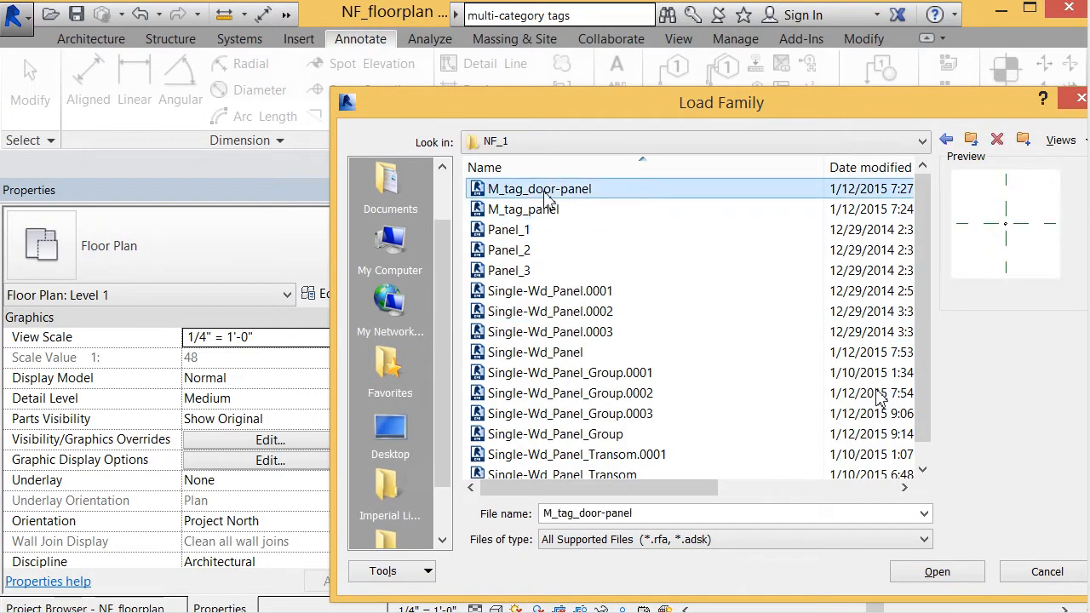
{"action": "left_click", "coordinate": [930, 572]}
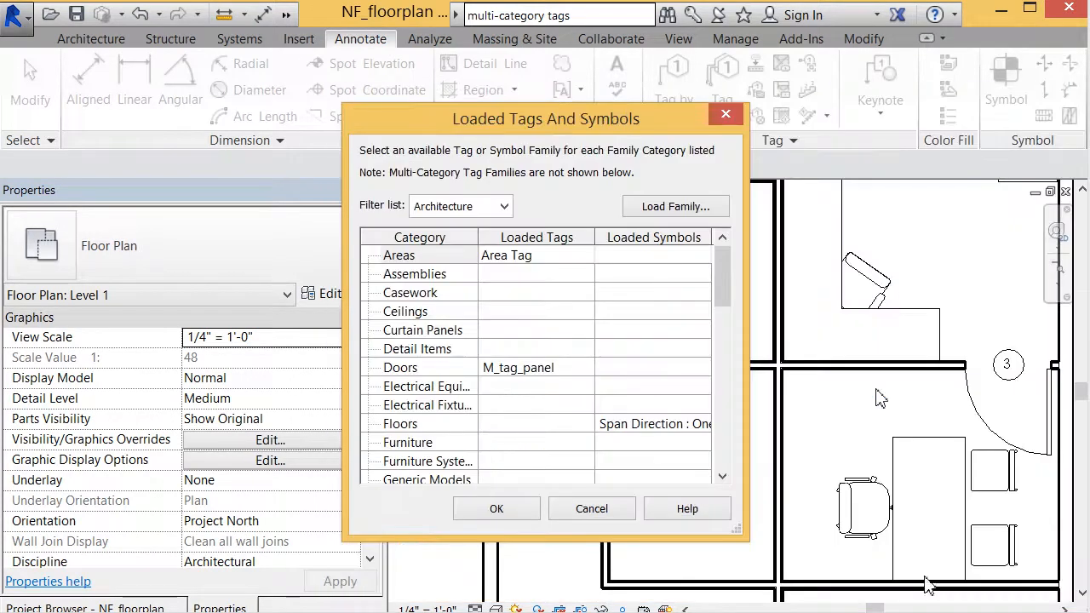
{"action": "left_click", "coordinate": [496, 508]}
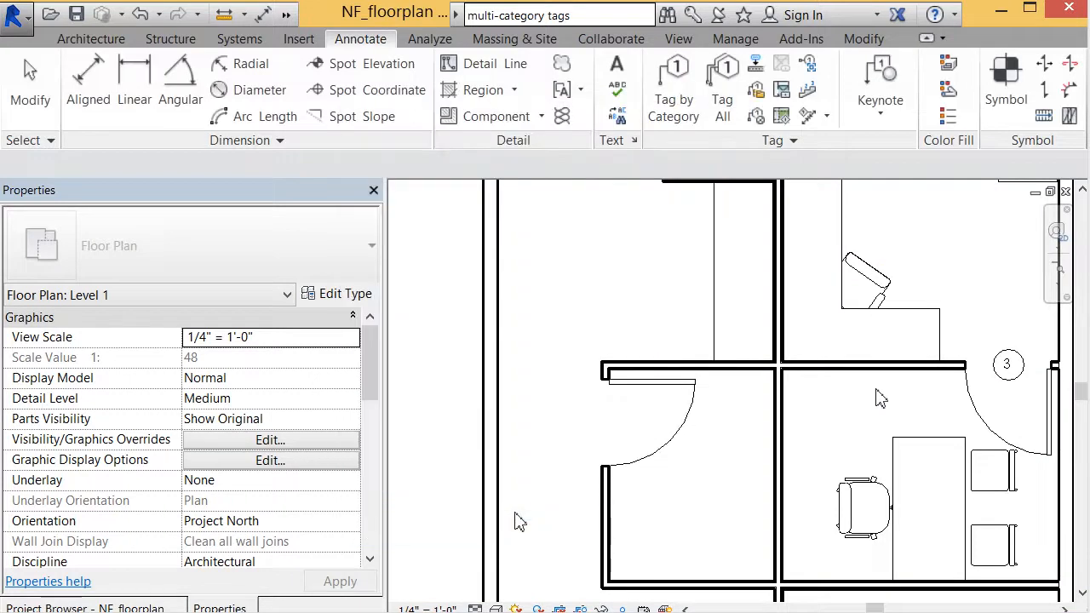
Step: Tag the door of the small room west of the office with the M_tag_door-panel multi-category tag, without a leader, and end tagging
{"action": "left_click", "coordinate": [649, 454]}
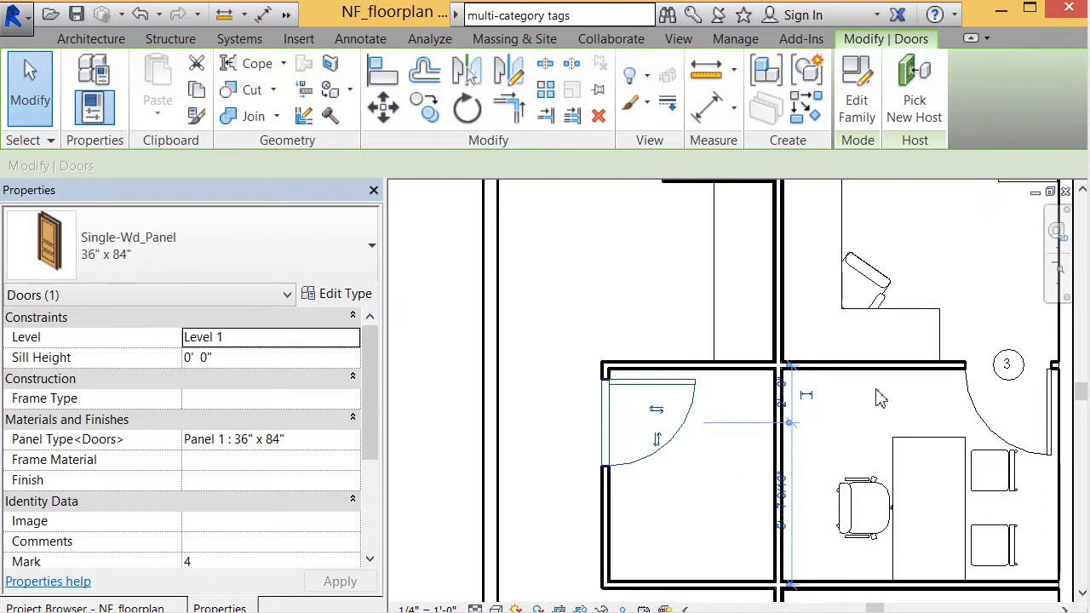
{"action": "key", "text": "Escape"}
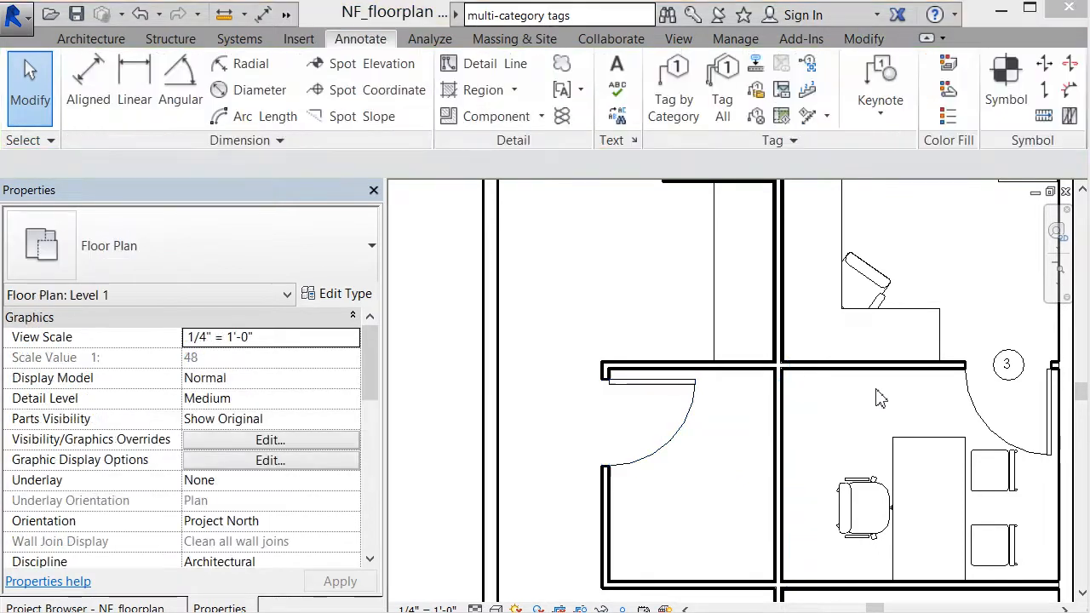
{"action": "left_click", "coordinate": [757, 92]}
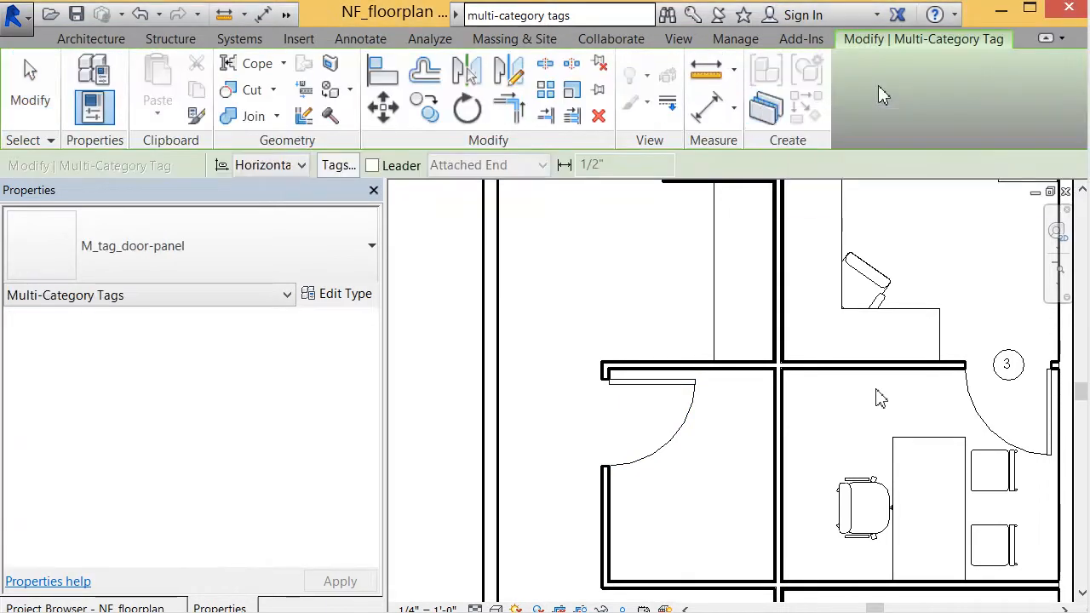
{"action": "left_click", "coordinate": [670, 438]}
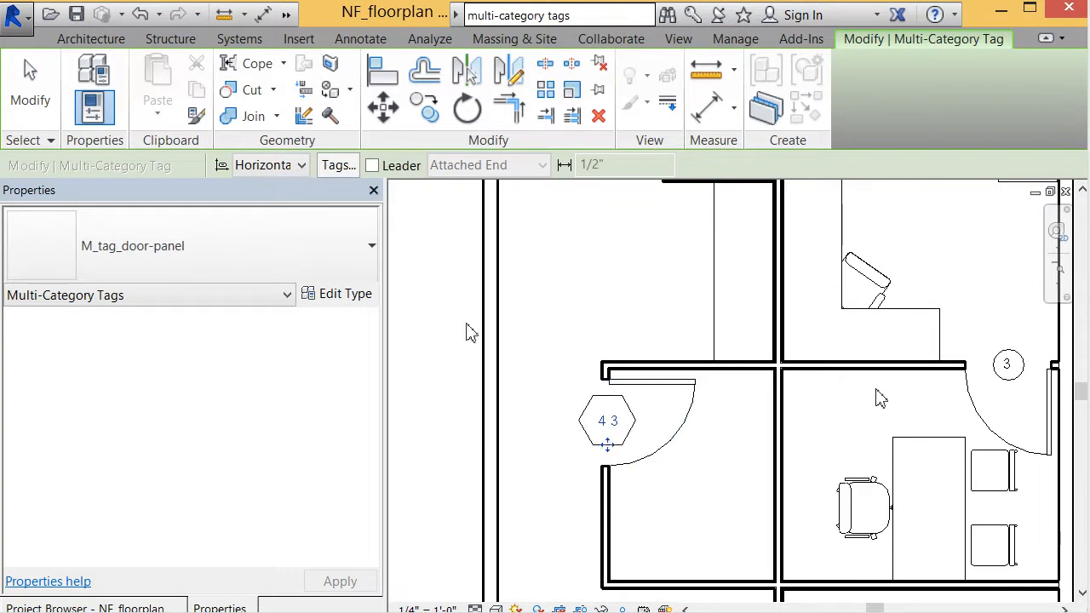
{"action": "left_click", "coordinate": [30, 85]}
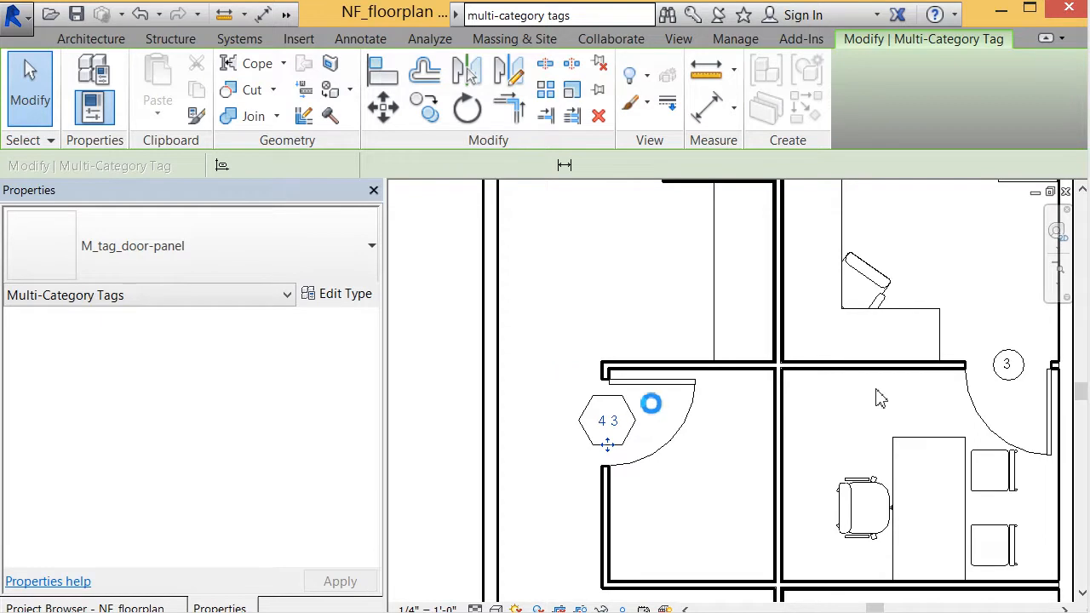
{"action": "scroll", "coordinate": [651, 404], "scroll_direction": "up", "scroll_amount": 3}
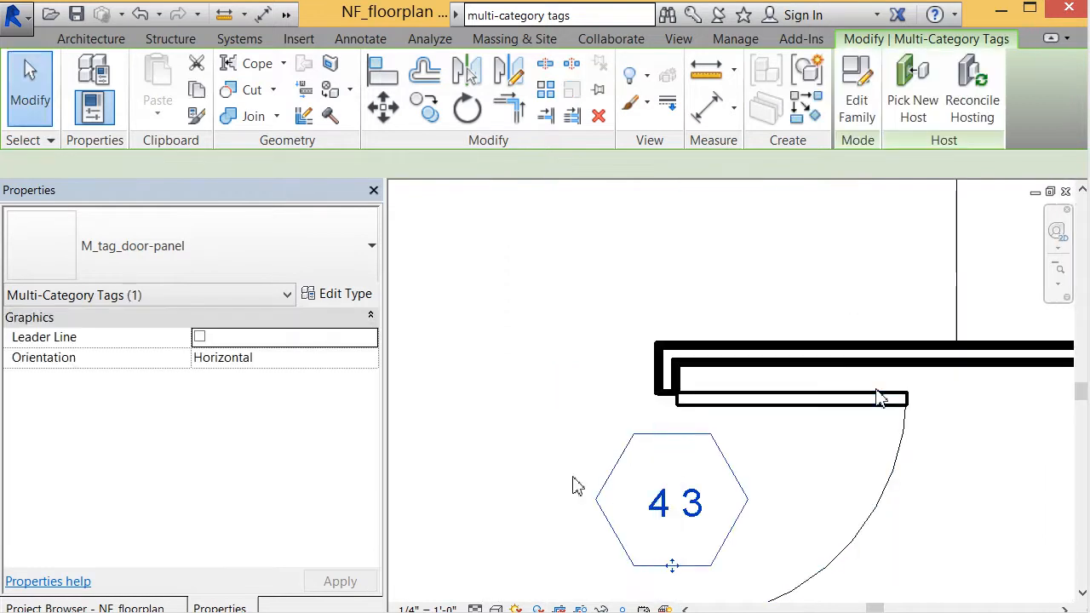
{"action": "scroll", "coordinate": [645, 511], "scroll_direction": "down", "scroll_amount": 2}
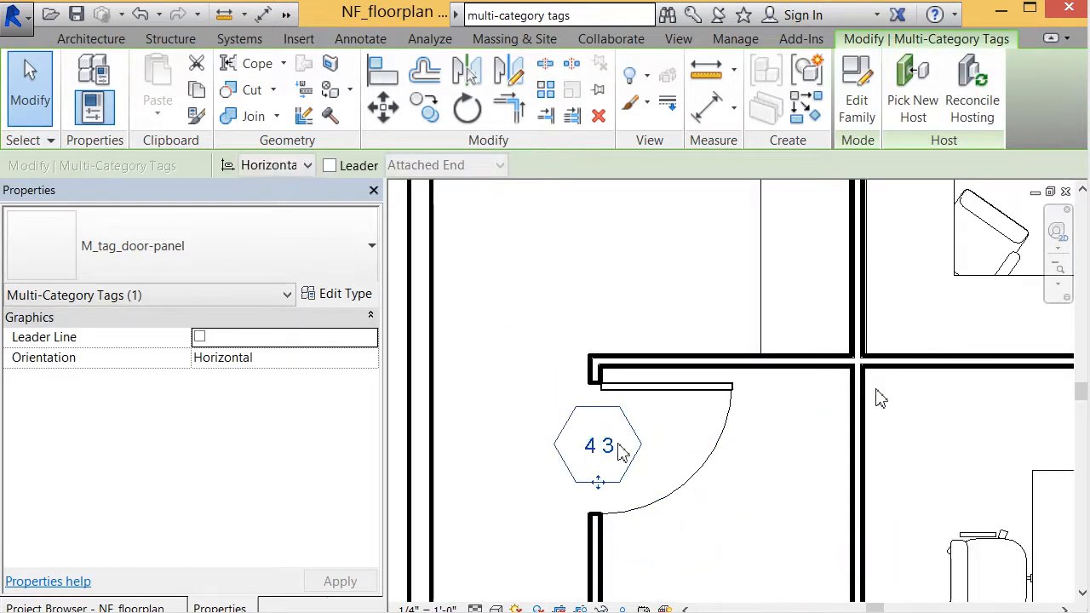
{"action": "scroll", "coordinate": [585, 450], "scroll_direction": "down", "scroll_amount": 2}
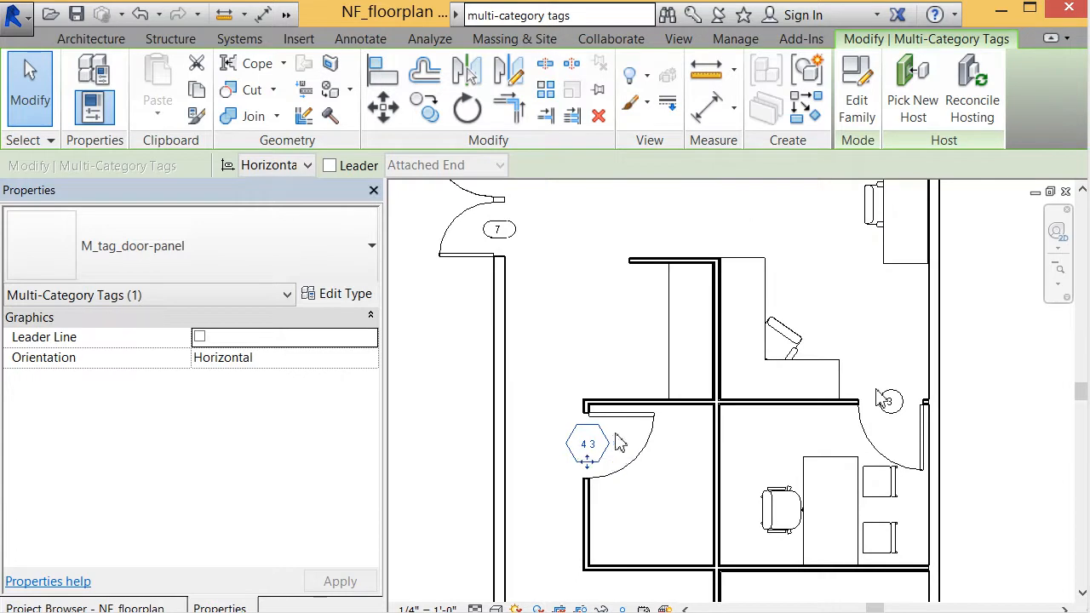